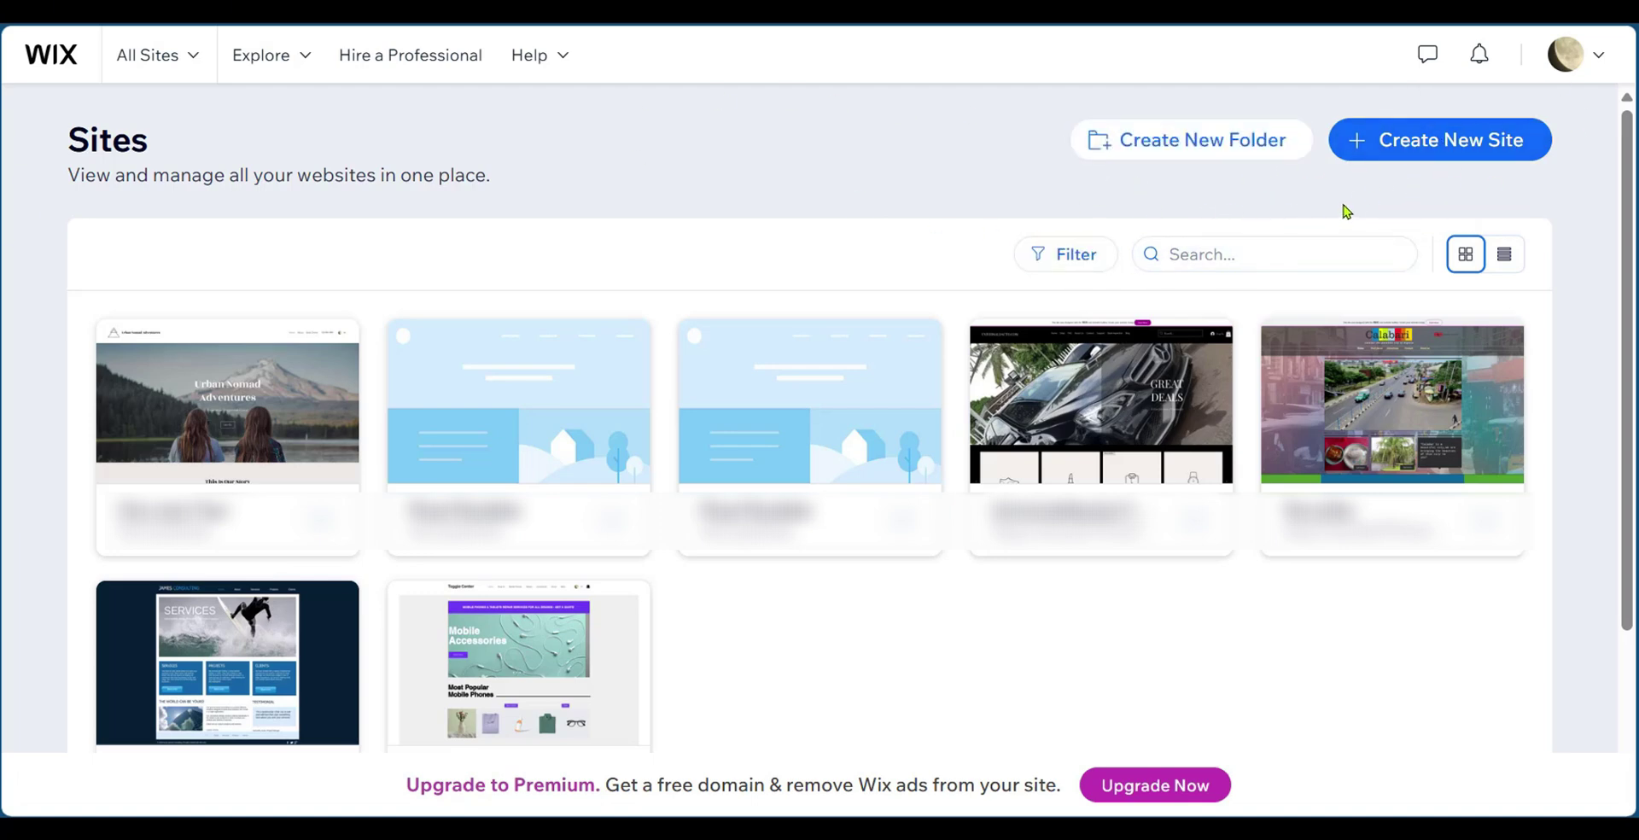
# Create a new site without the AI chat and set its website type to Pet Blog.
pyautogui.click(1436, 151)
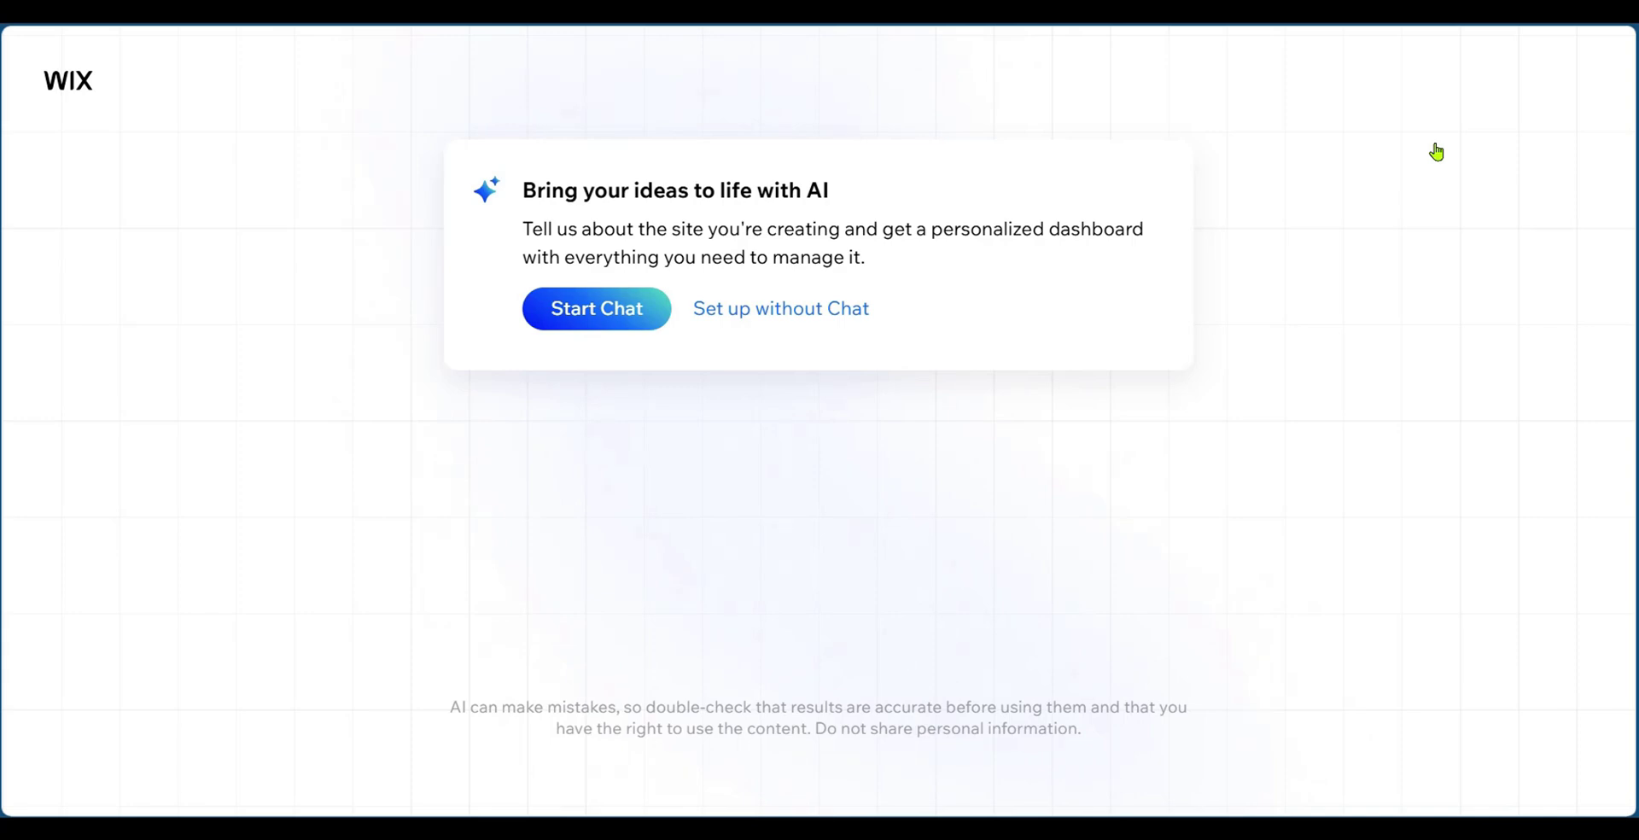
pyautogui.click(764, 314)
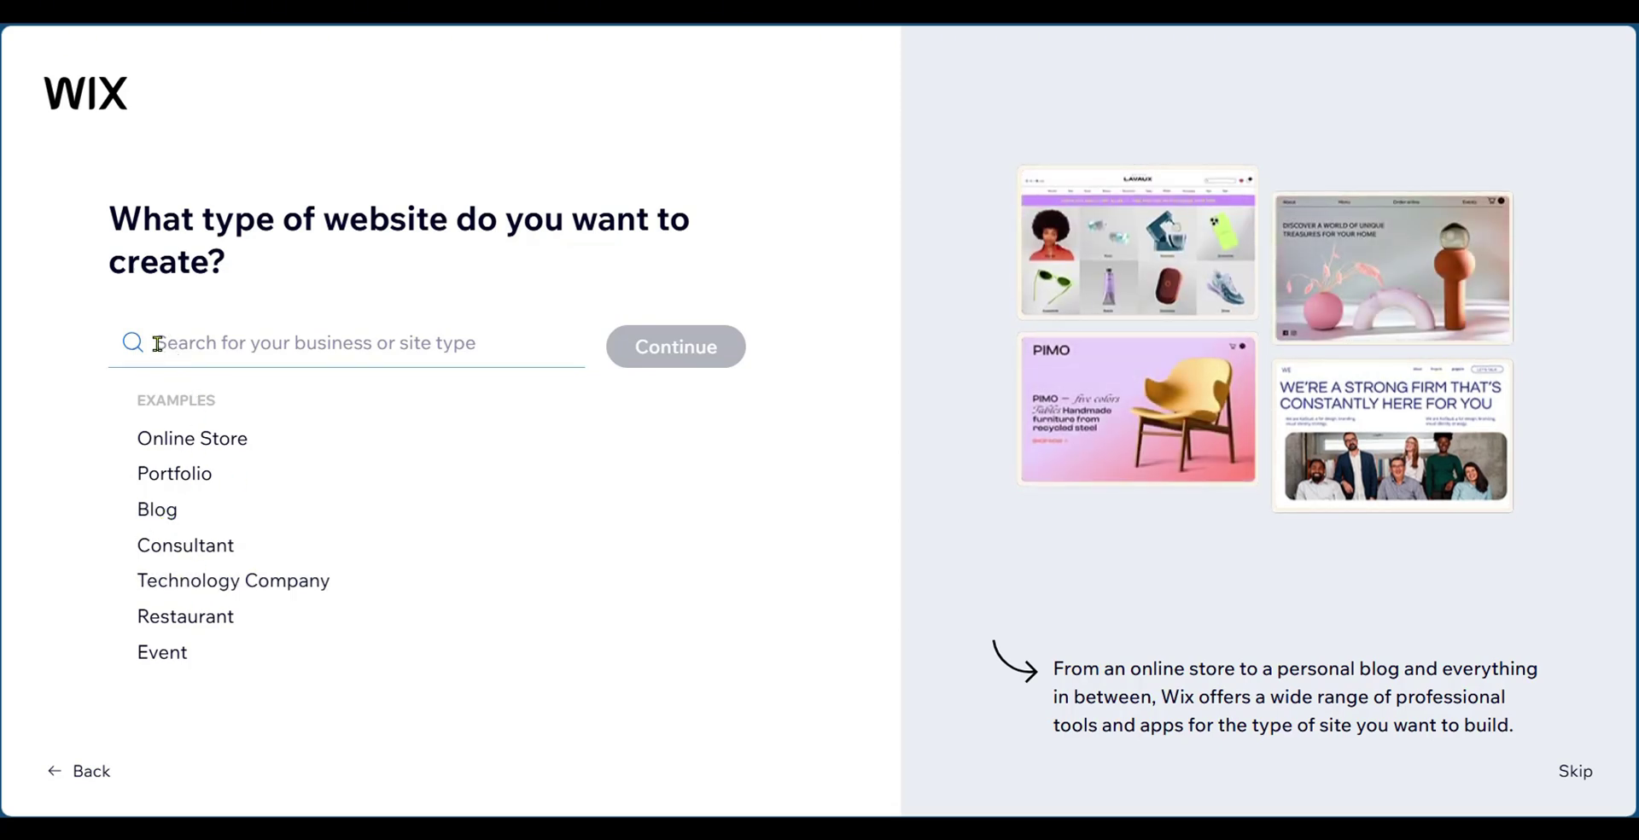
pyautogui.click(158, 511)
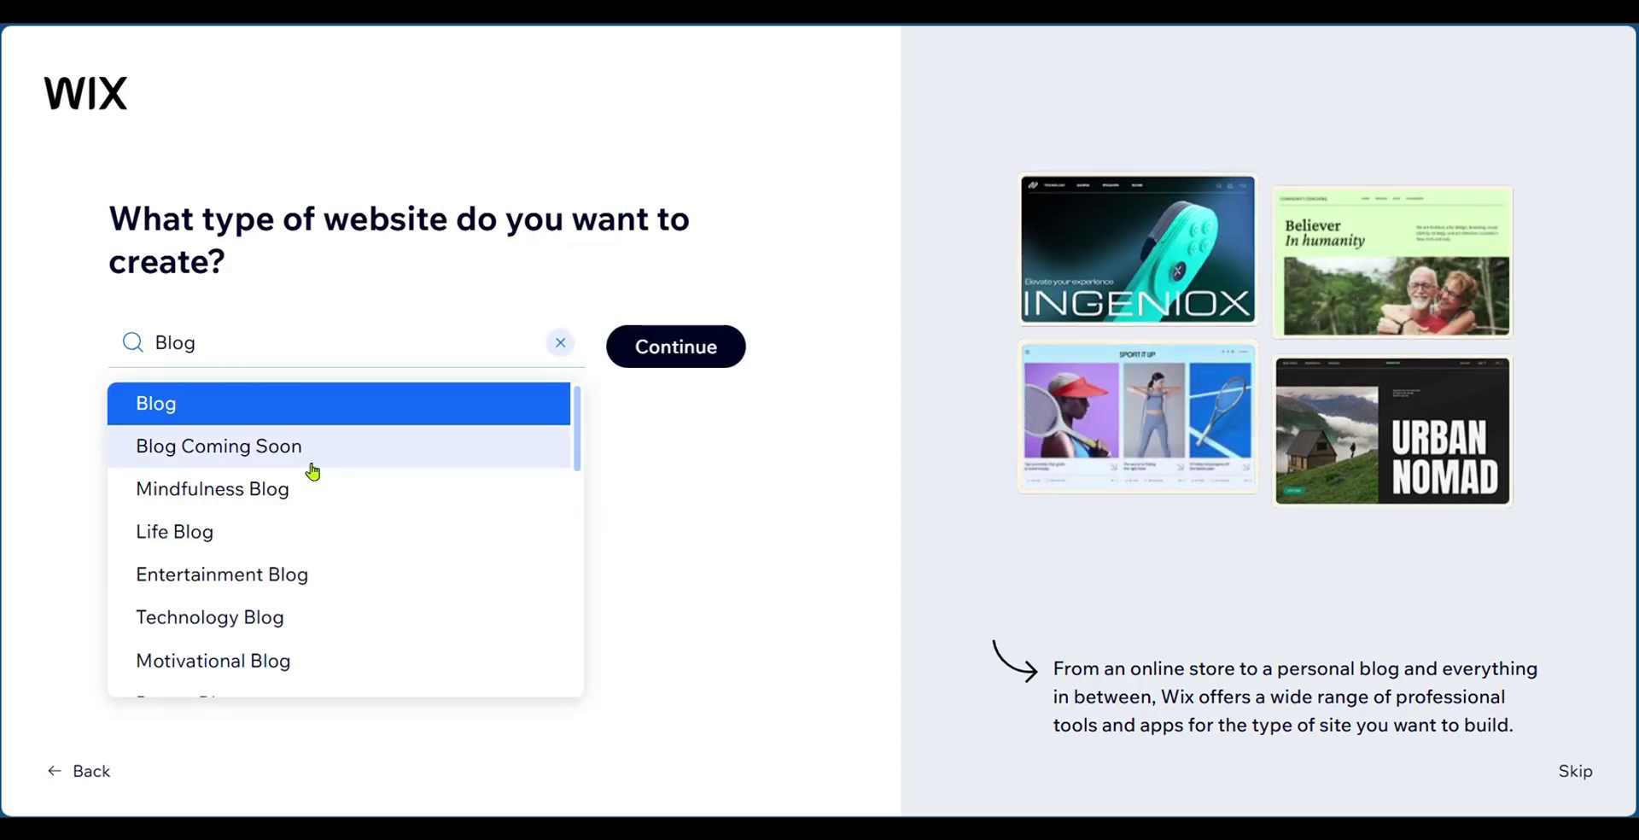
pyautogui.scroll(-10, 319, 487)
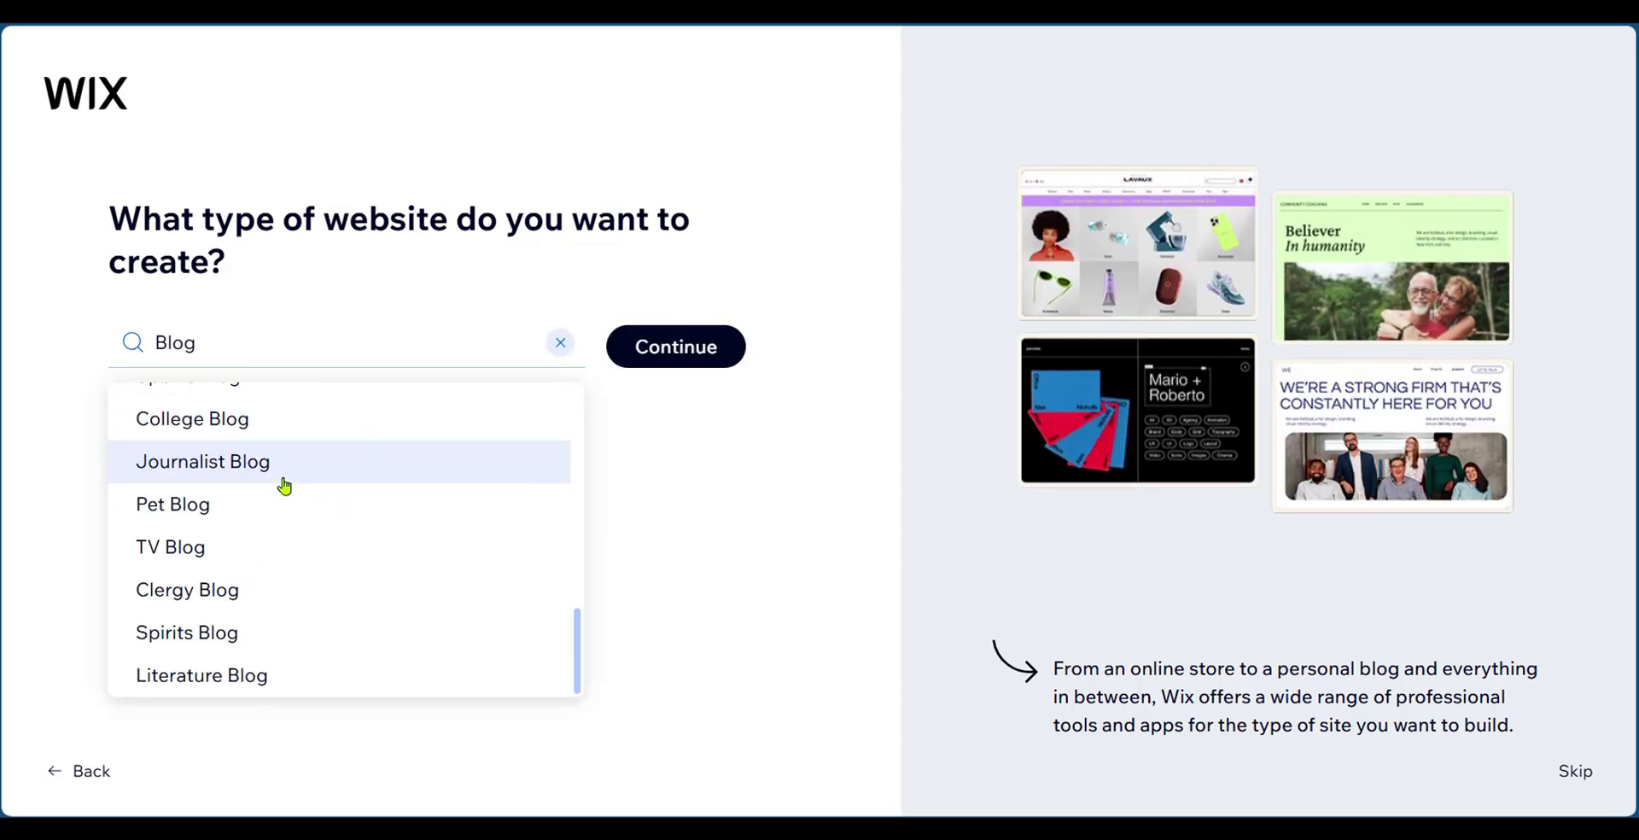
pyautogui.click(177, 509)
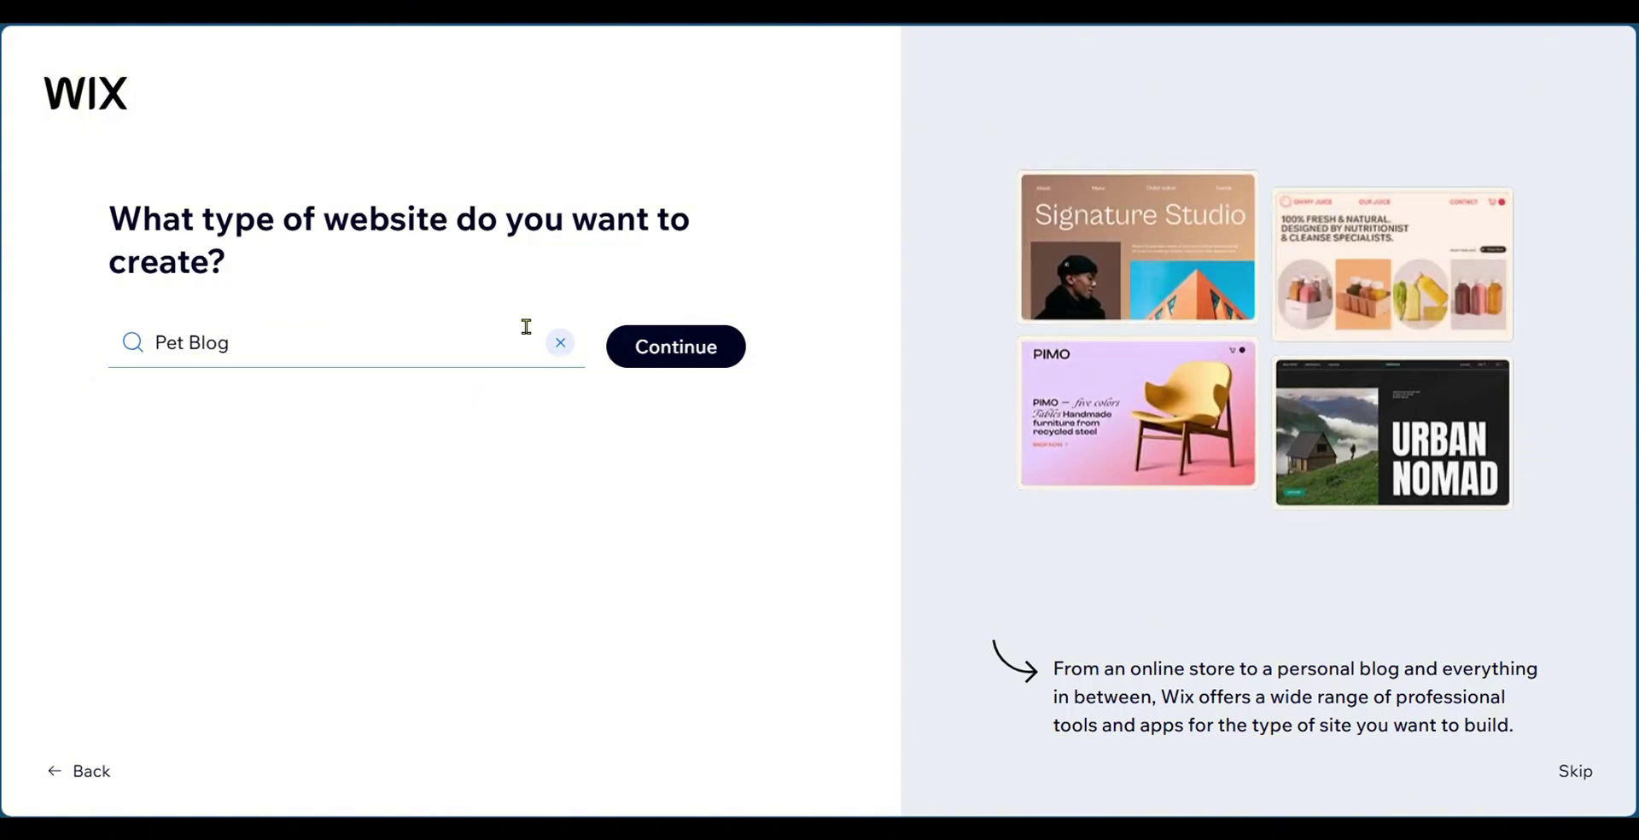
pyautogui.click(658, 364)
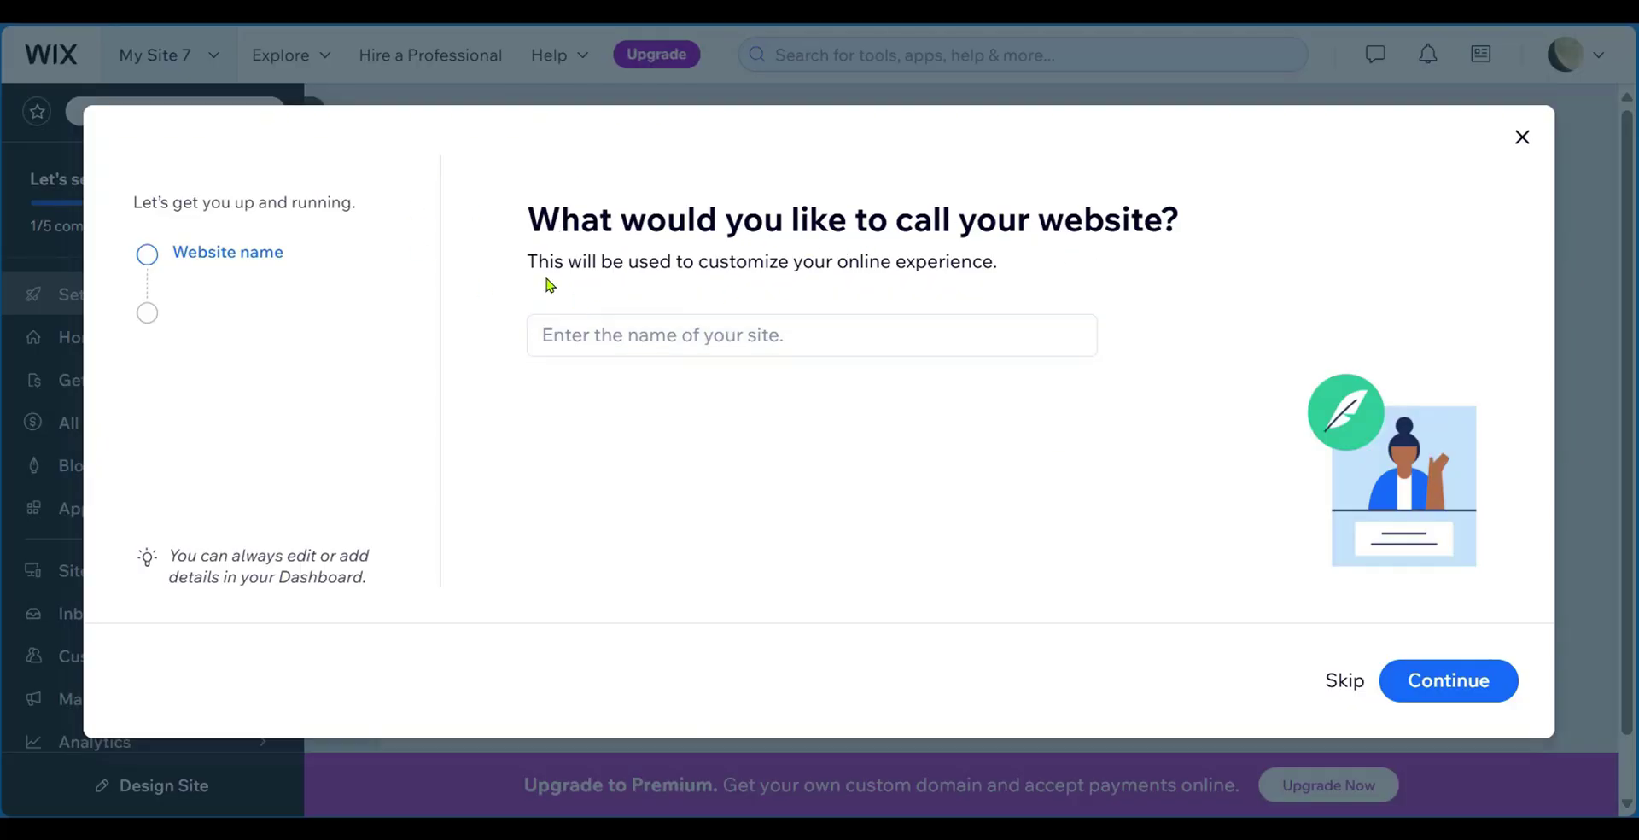
# Name the website Petville and continue to the site goals.
pyautogui.click(547, 335)
pyautogui.write('Petville')
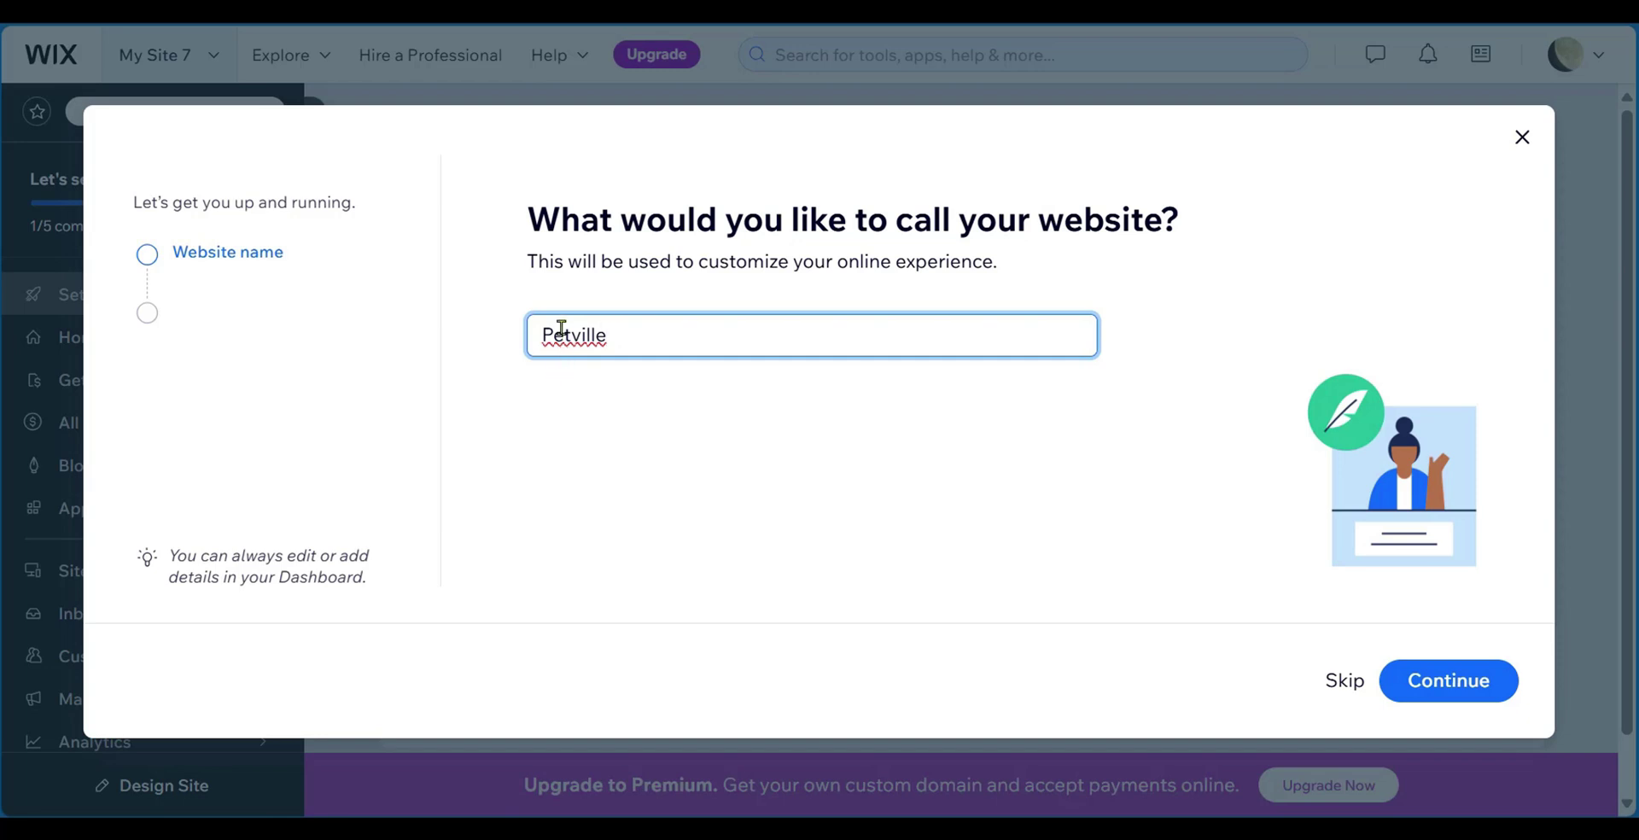
pyautogui.click(1449, 680)
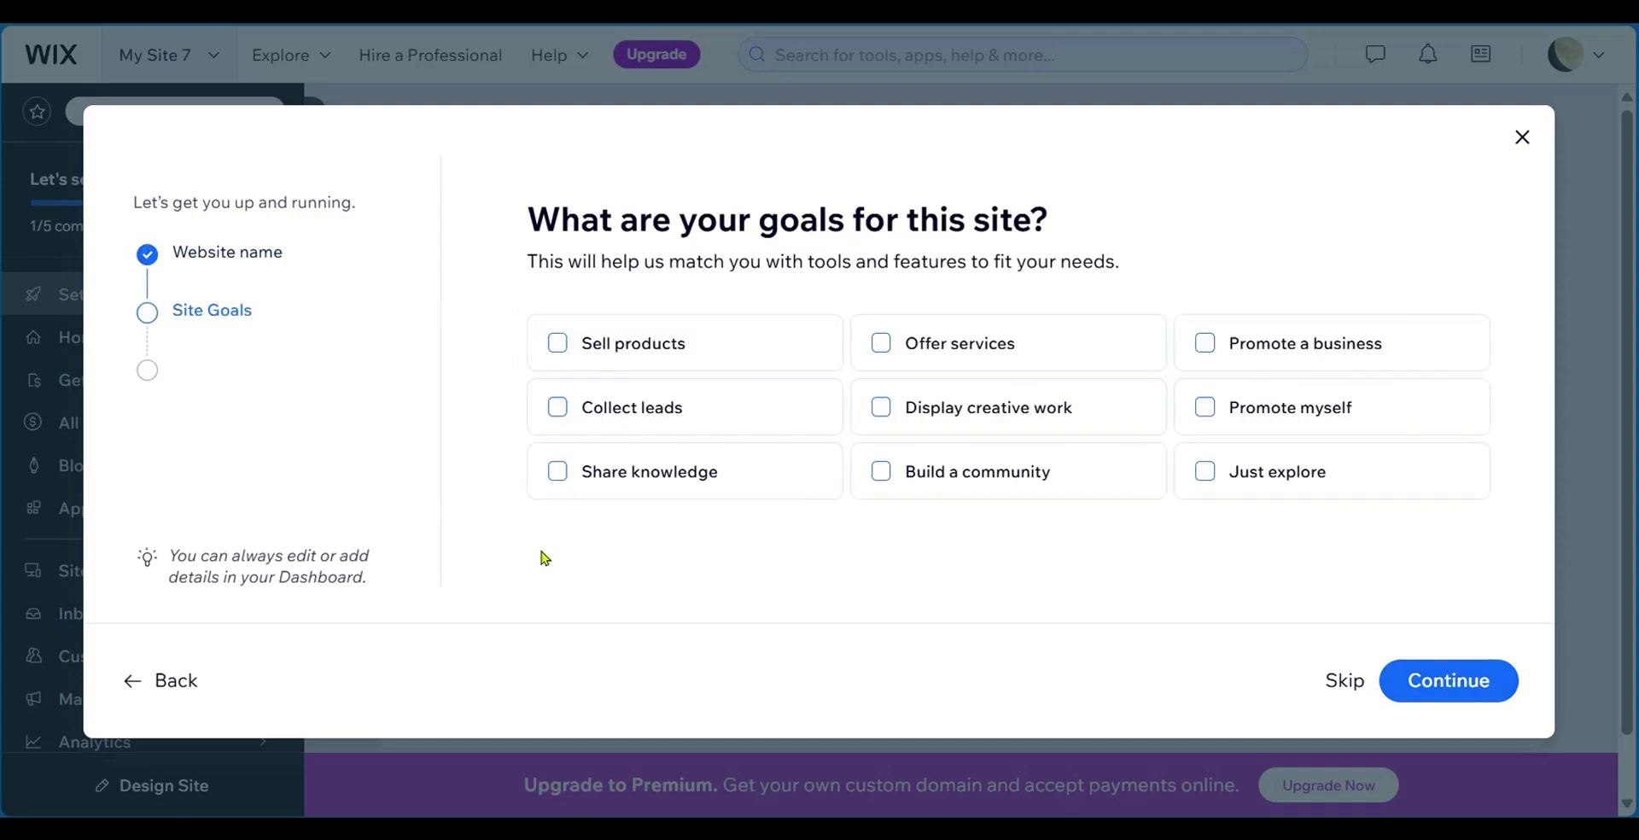
# Set the site goals to Share knowledge, Build a community and Just explore, and continue to the apps.
pyautogui.click(555, 476)
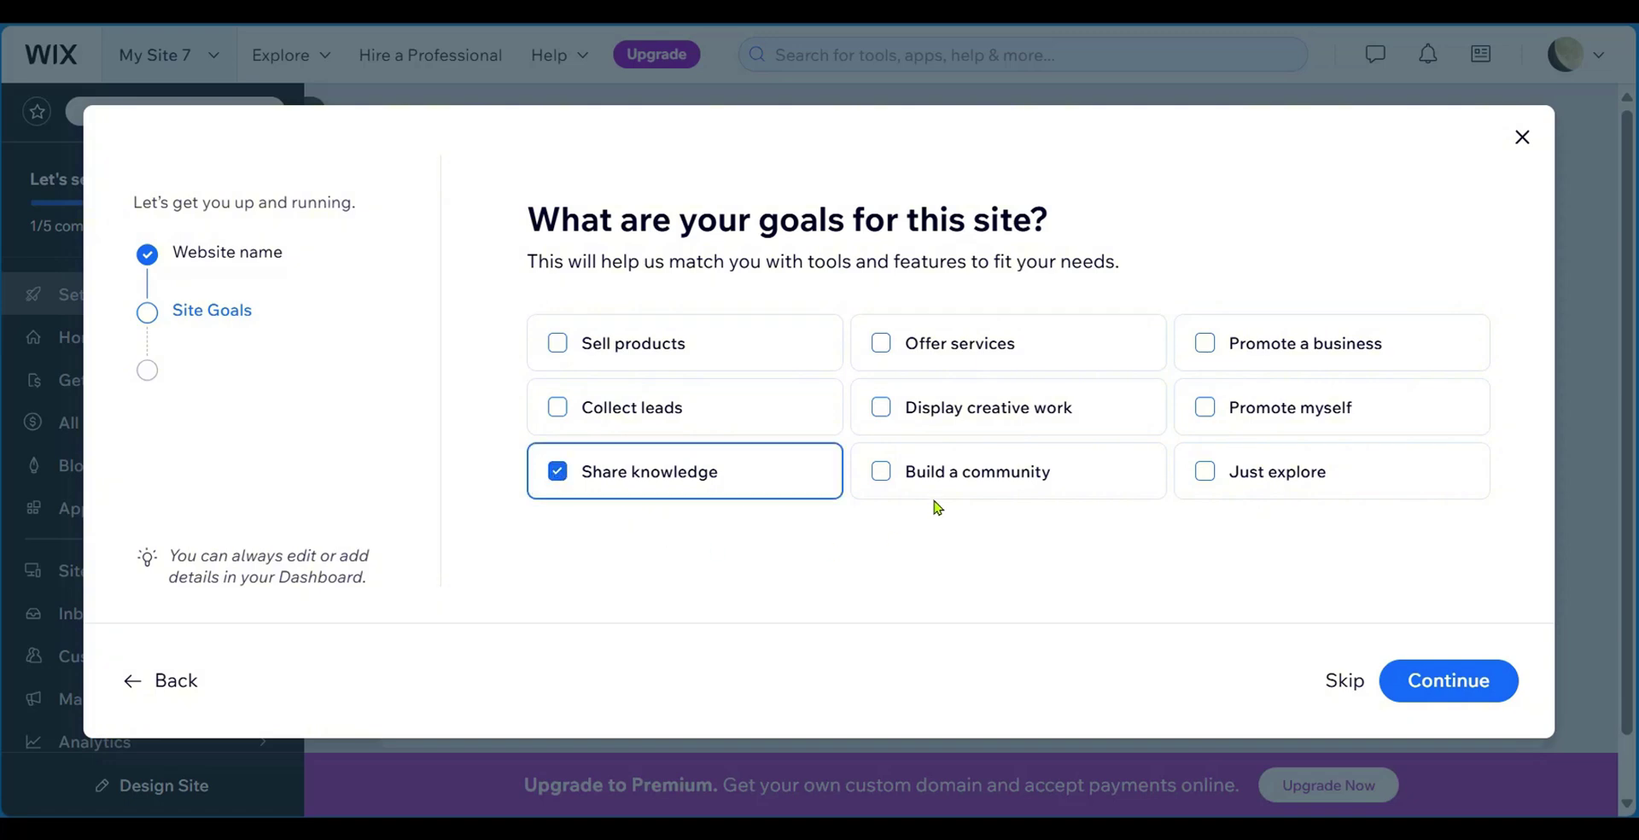
pyautogui.click(882, 471)
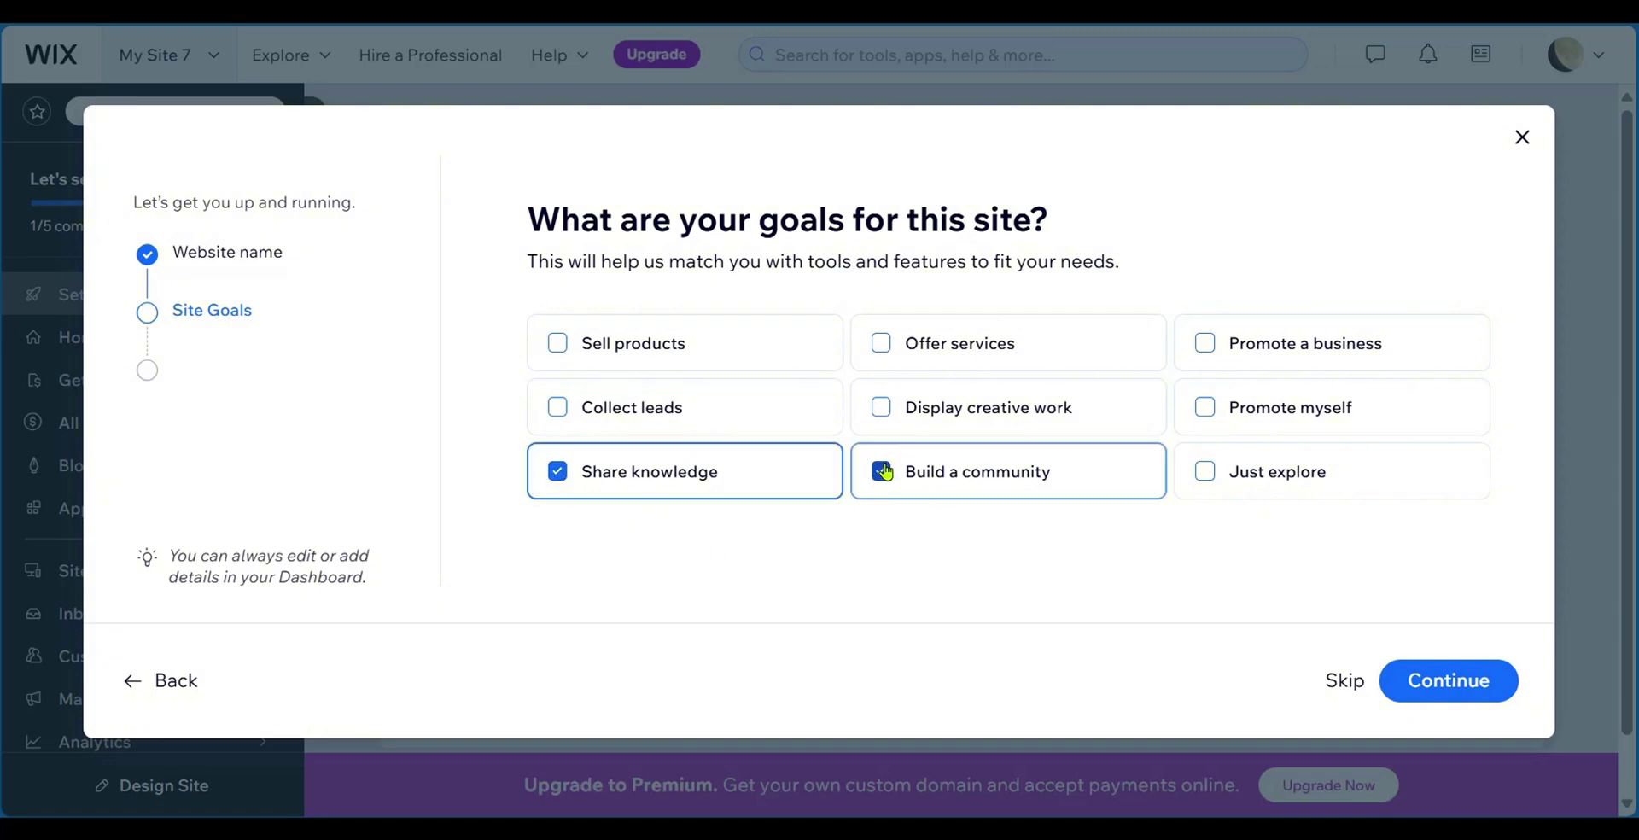
pyautogui.click(1205, 471)
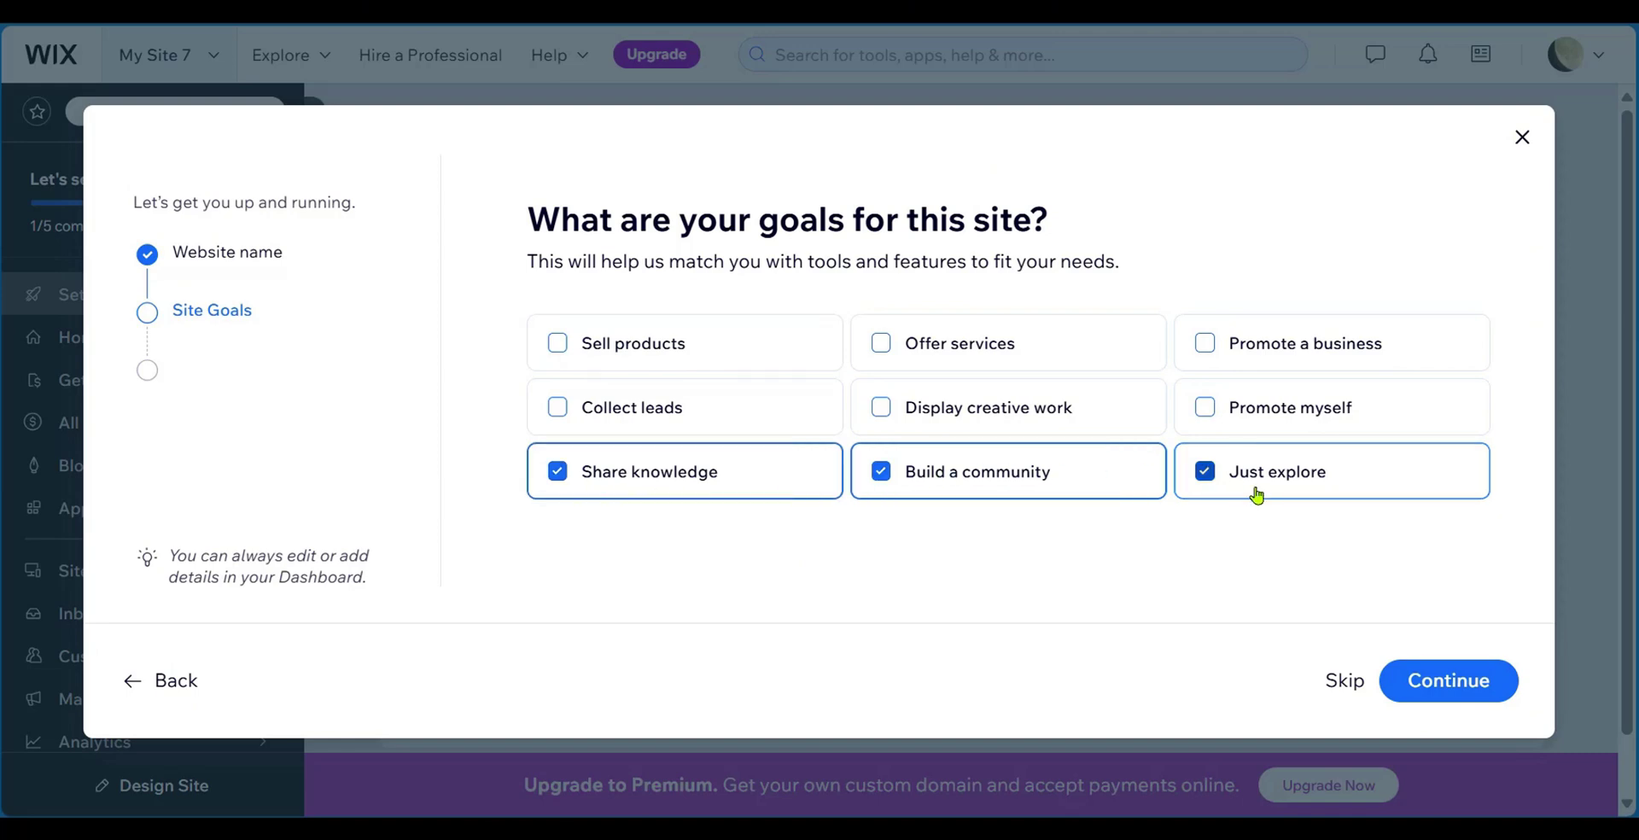
pyautogui.click(1453, 682)
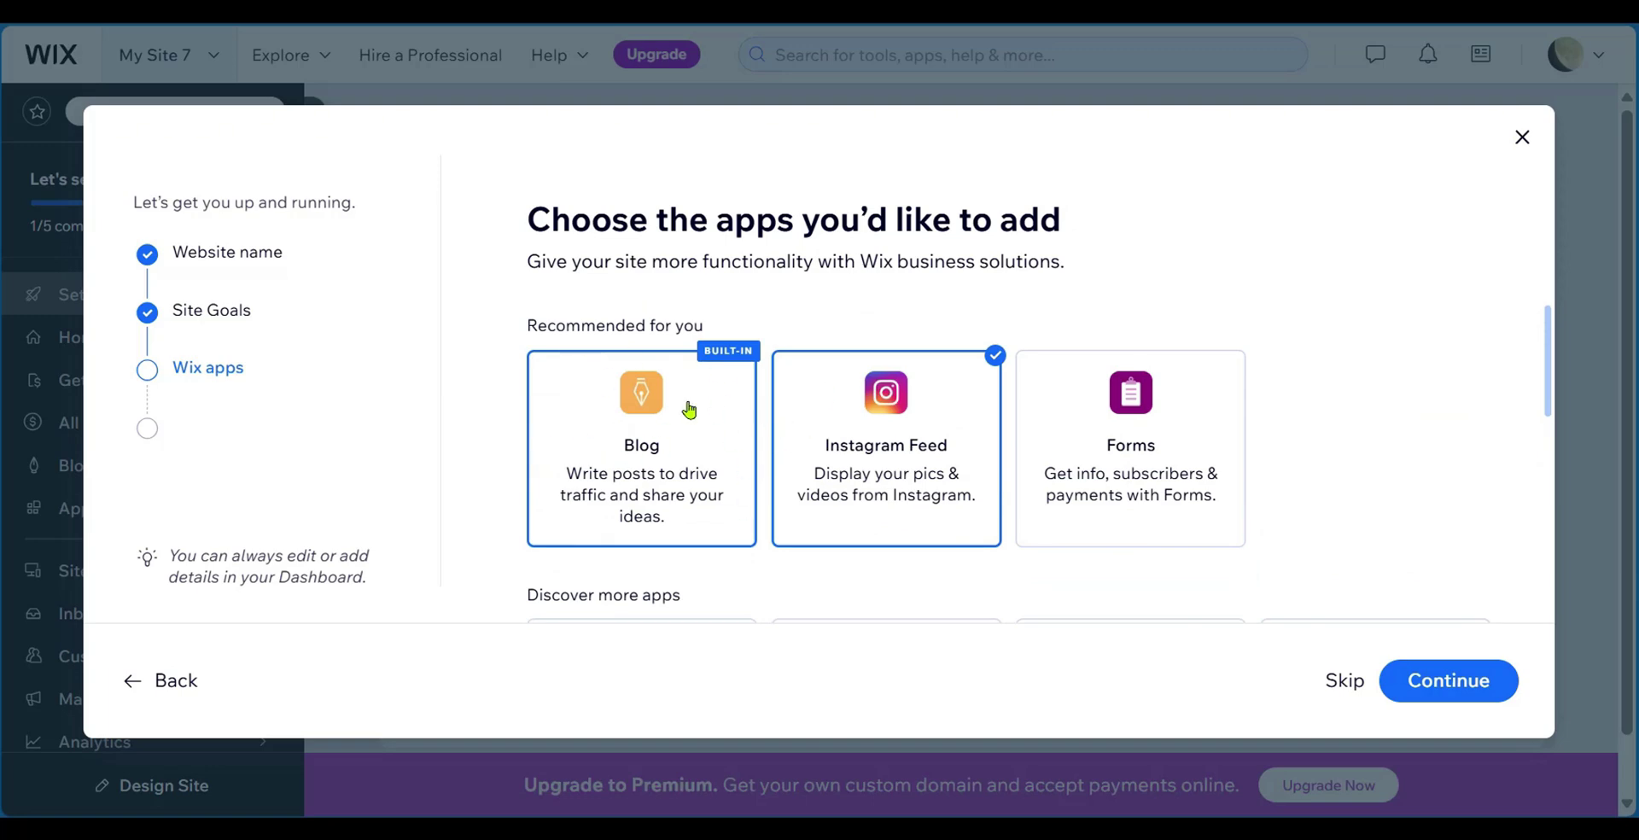
# Look through the available apps, keep the Blog and Instagram Feed selection, and finish the setup to reach the dashboard.
pyautogui.scroll(-3, 689, 411)
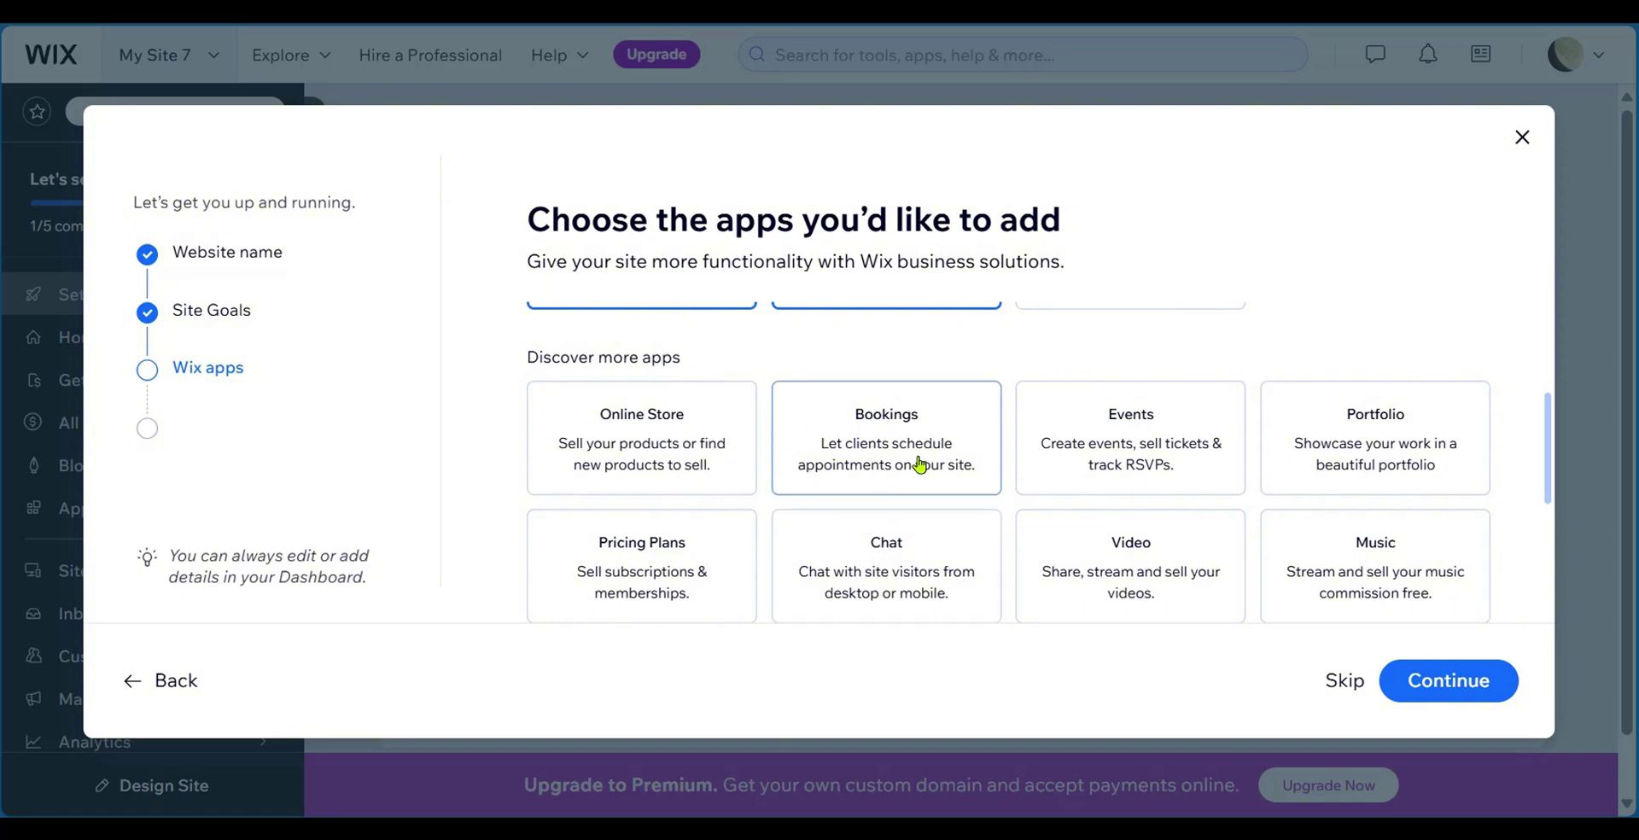
pyautogui.scroll(-3, 919, 464)
pyautogui.scroll(-1, 919, 464)
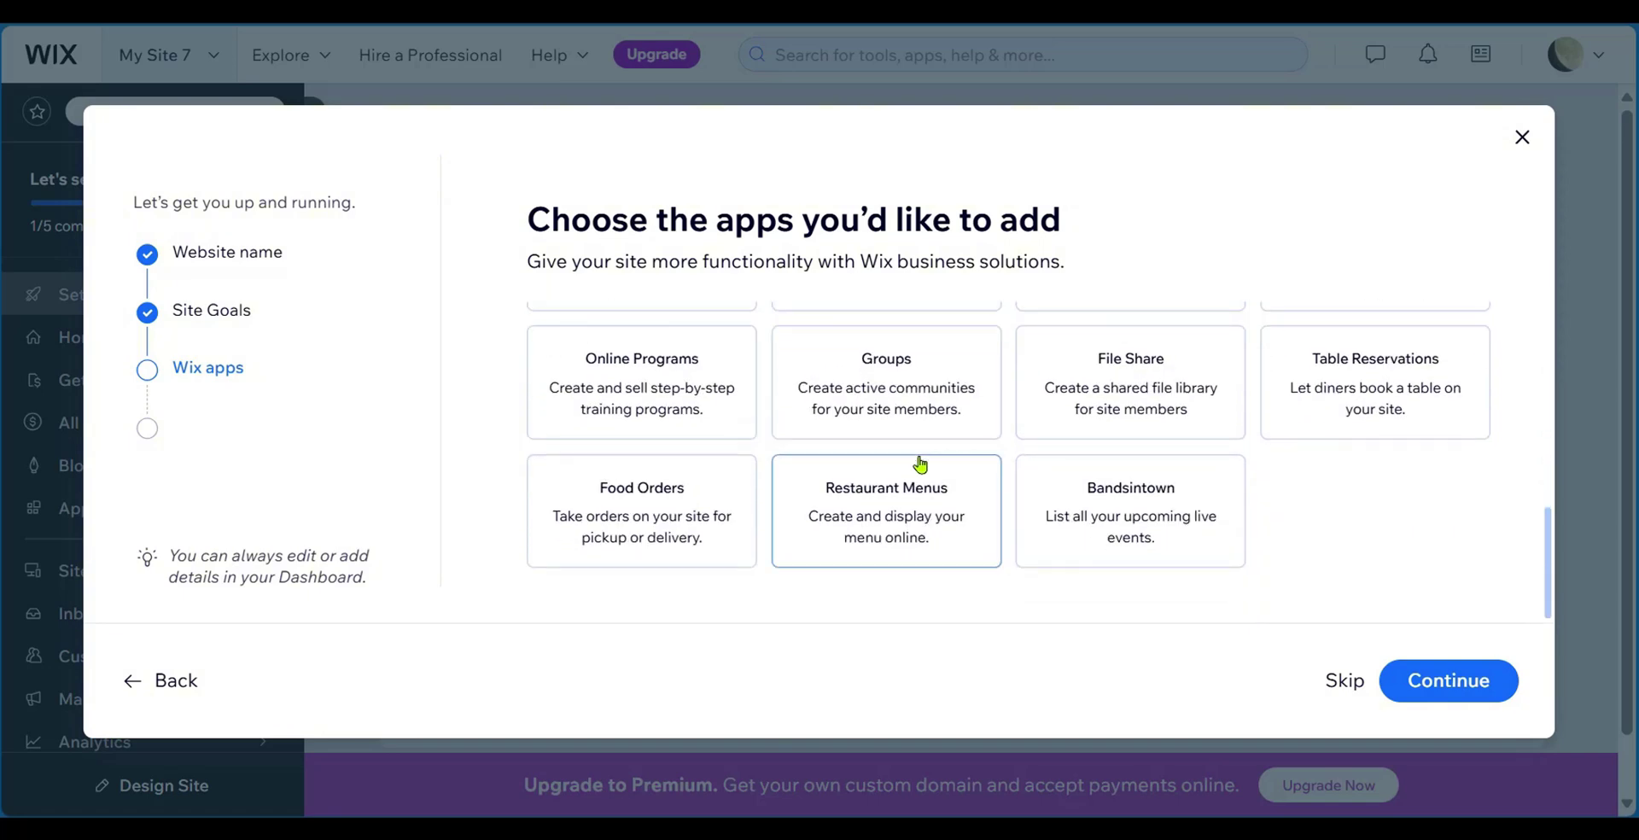
pyautogui.scroll(4, 808, 437)
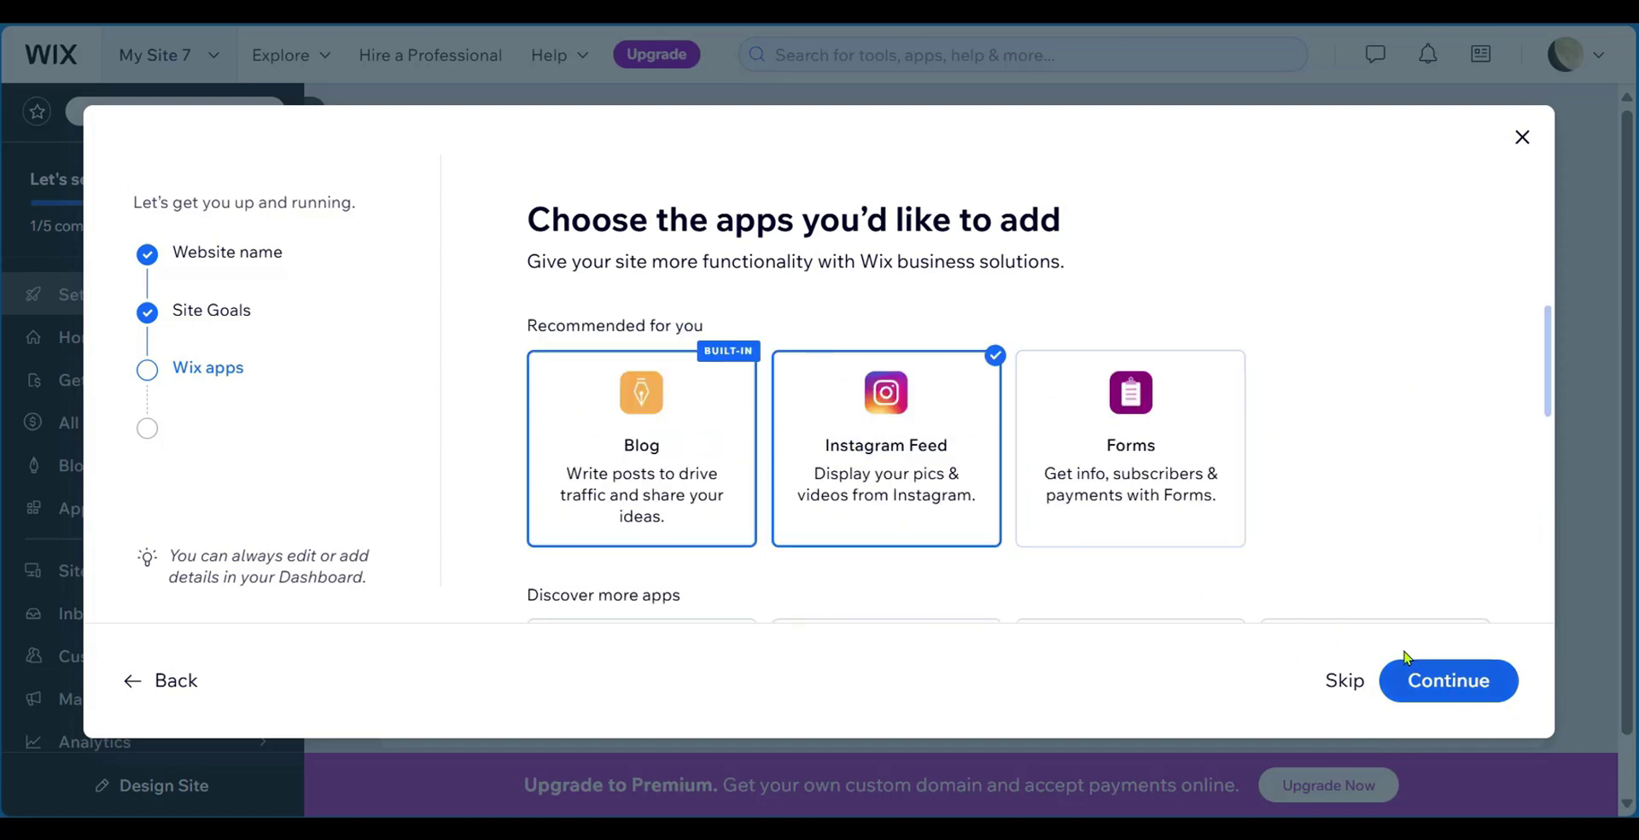
pyautogui.click(1484, 688)
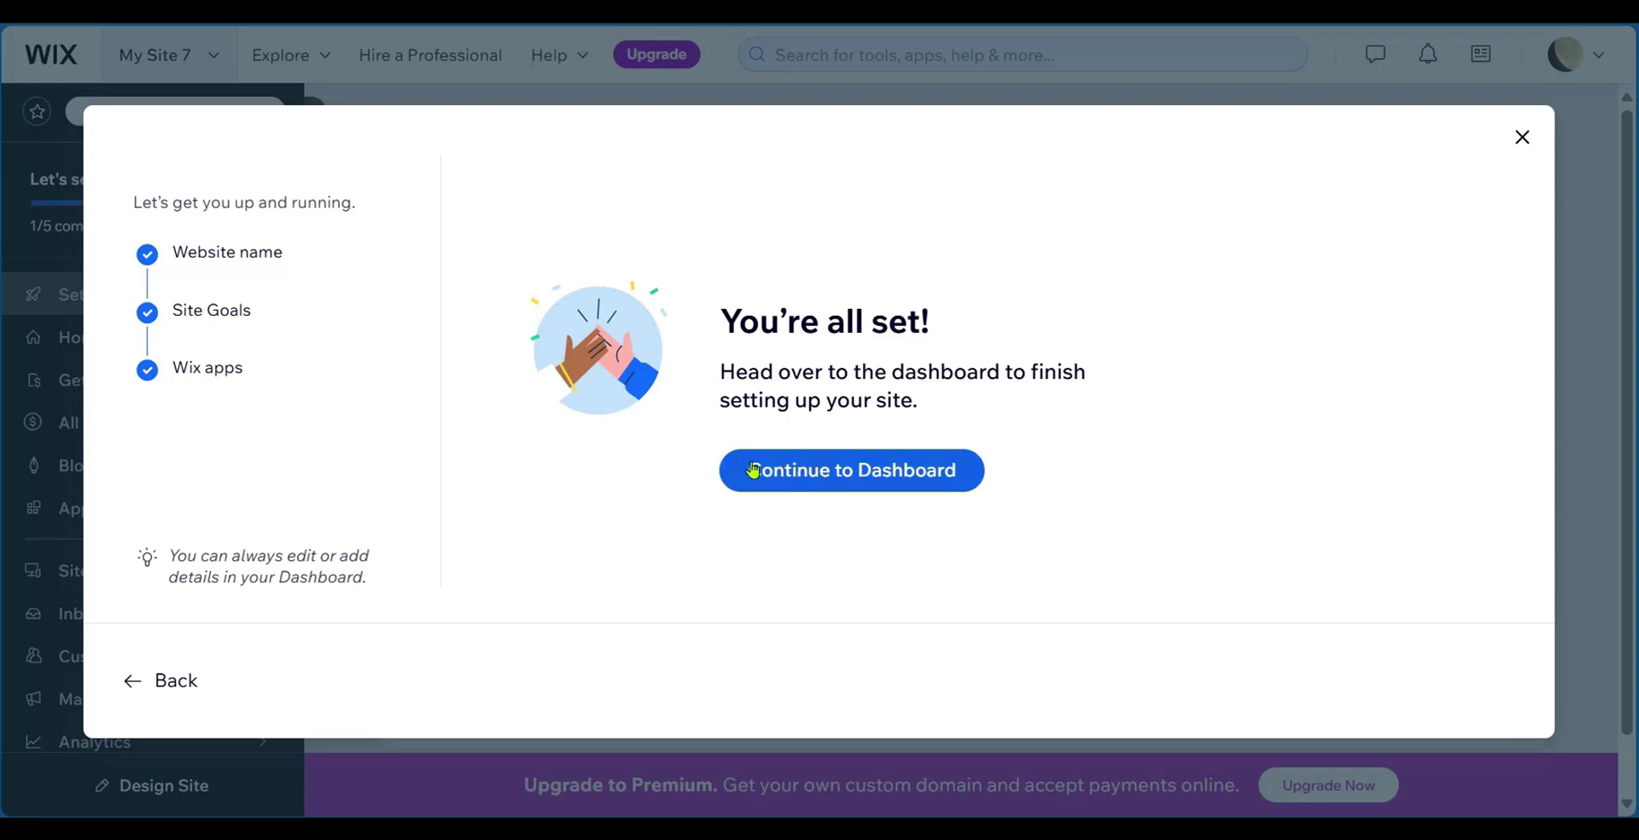
pyautogui.click(843, 480)
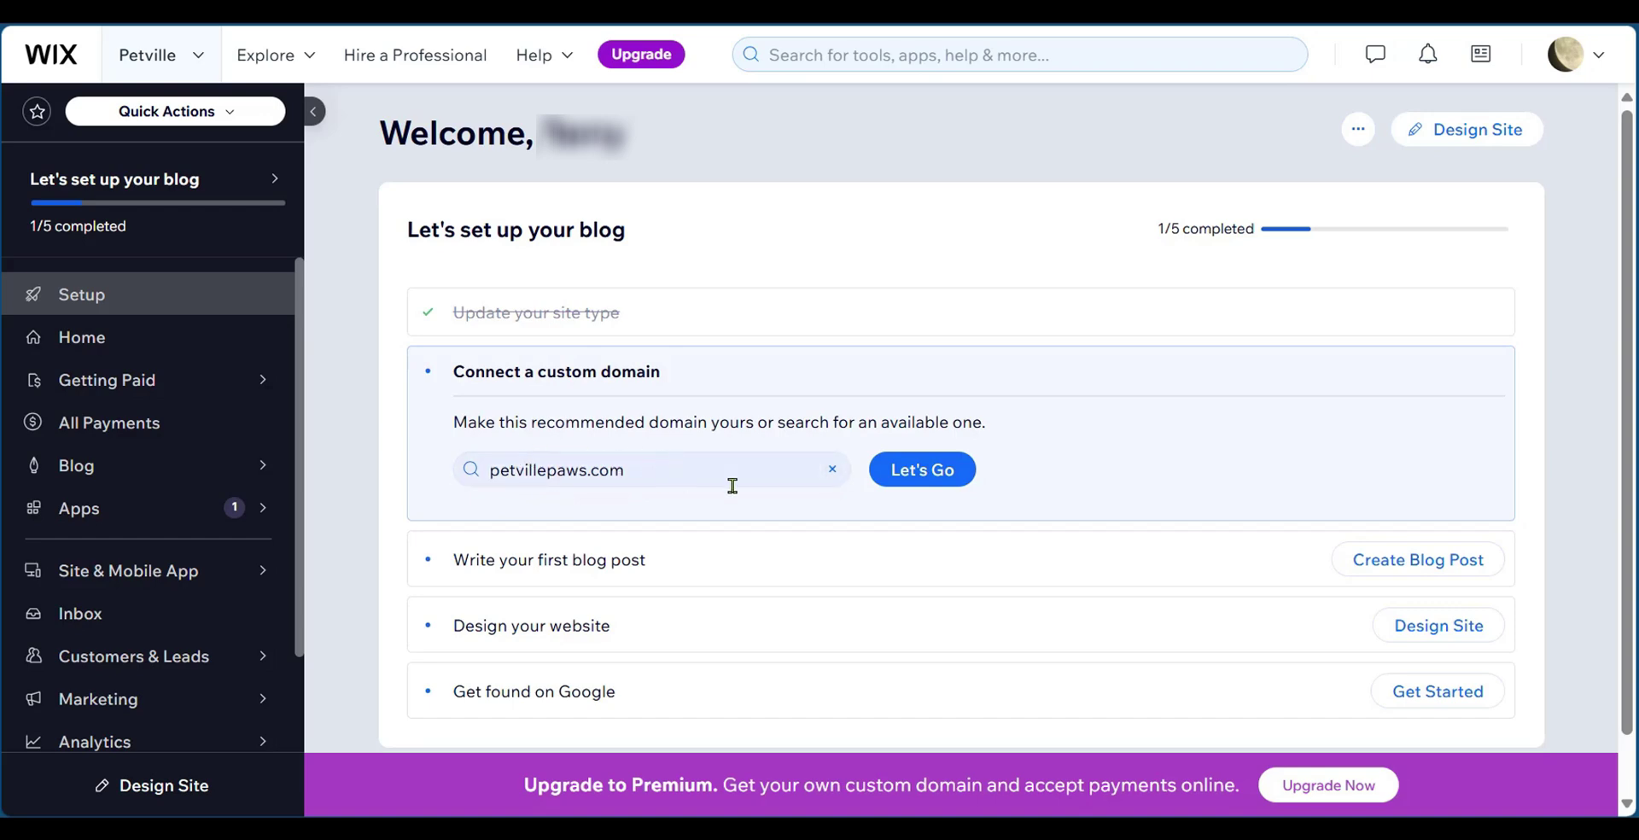
# Create the first blog post with the title "WHAT YOUR PET NEEDS FROM YOU!" and paste in the copied body text.
pyautogui.click(468, 469)
pyautogui.scroll(-1, 589, 534)
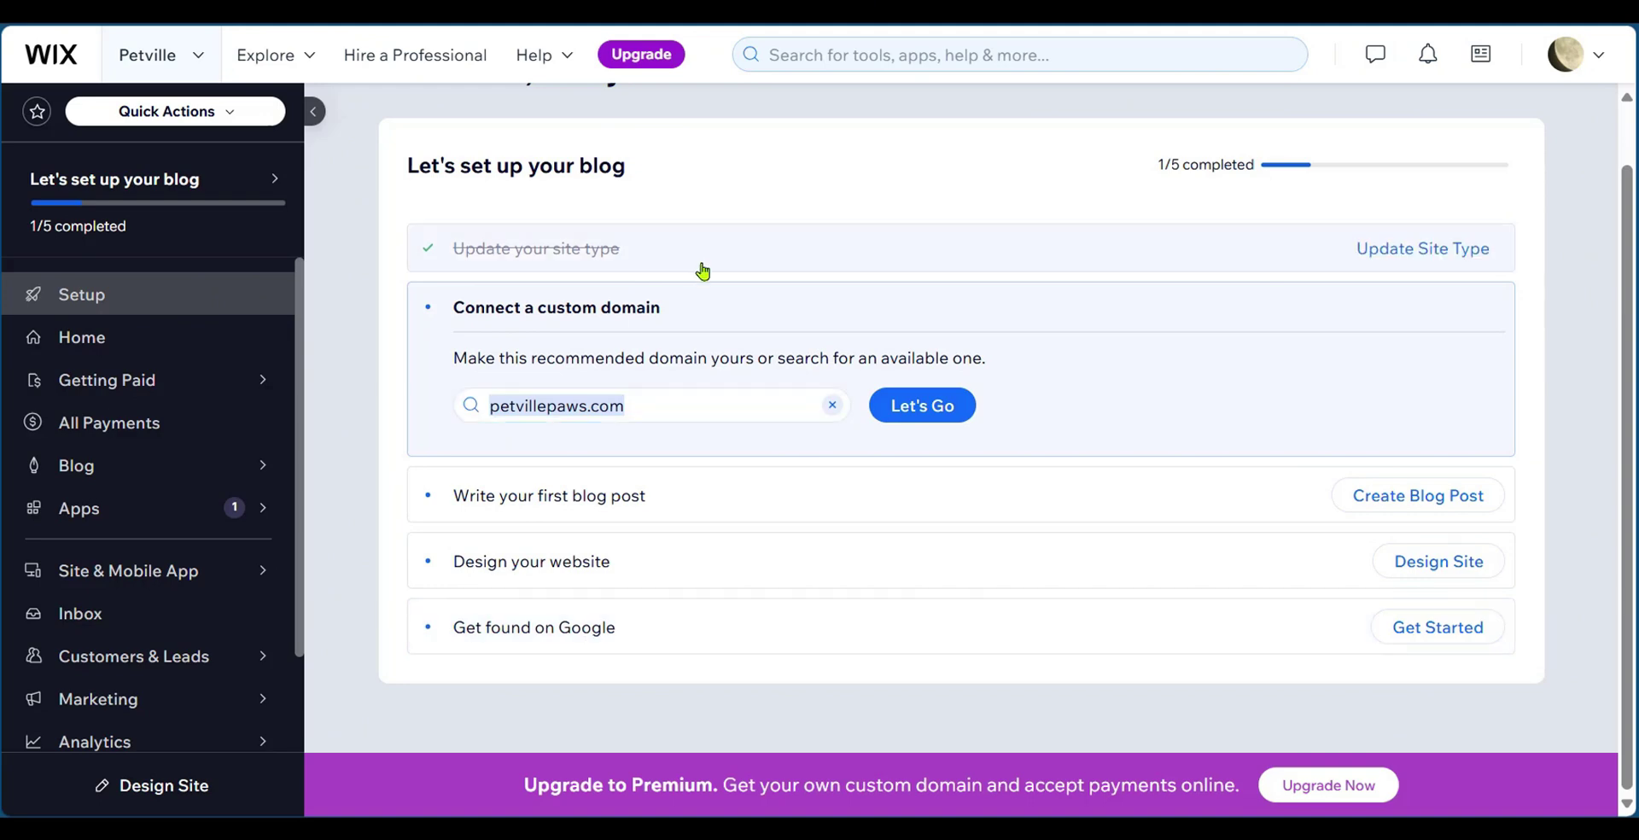
pyautogui.click(1431, 503)
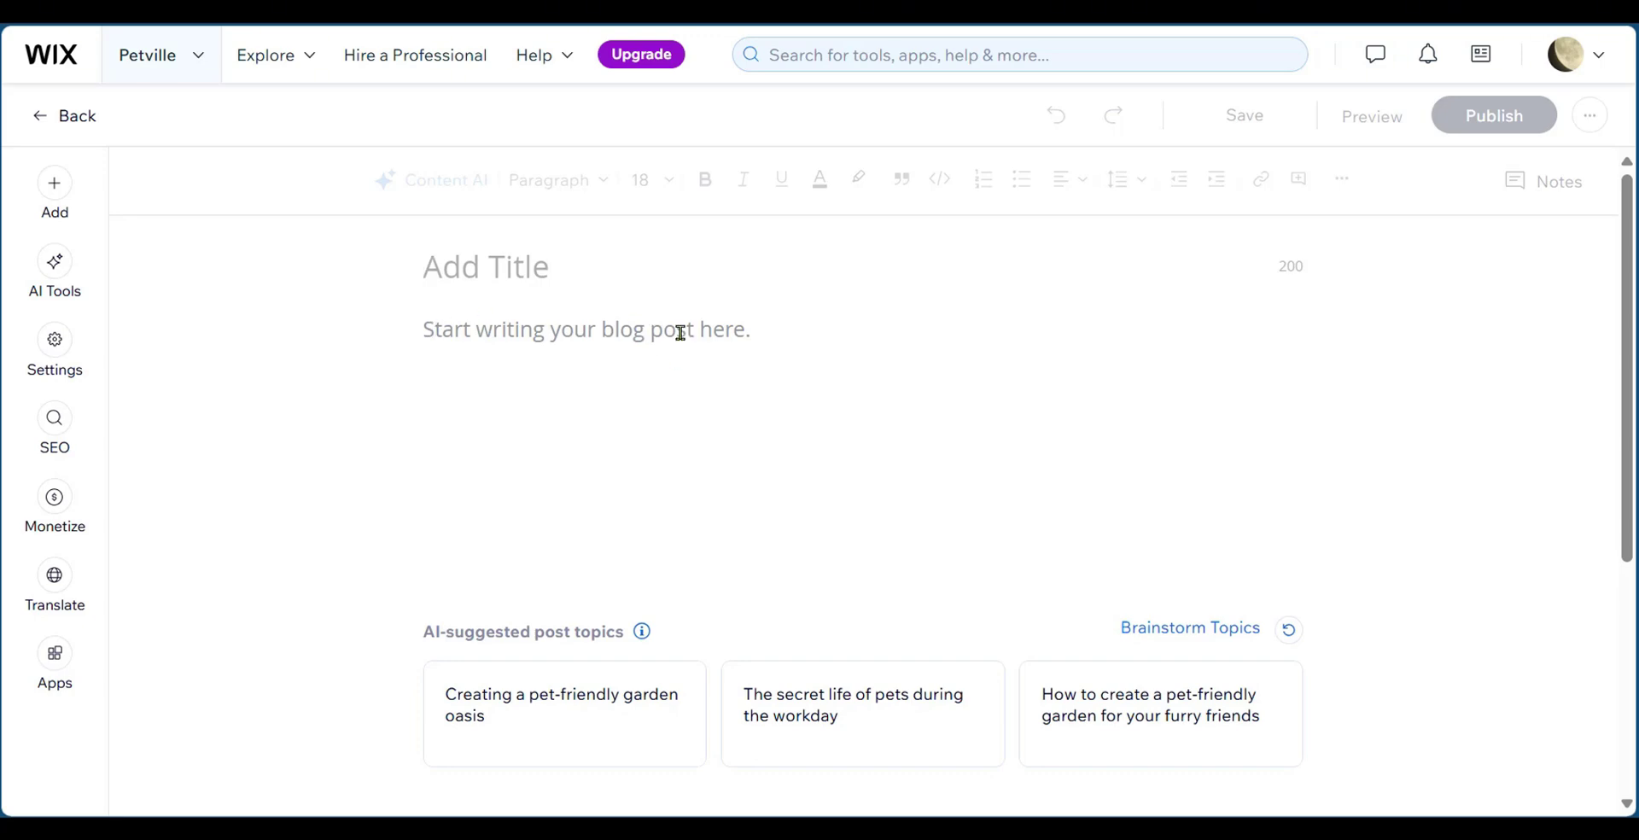
pyautogui.write('WHAT YOUR PET NEEDS FROM YOU!')
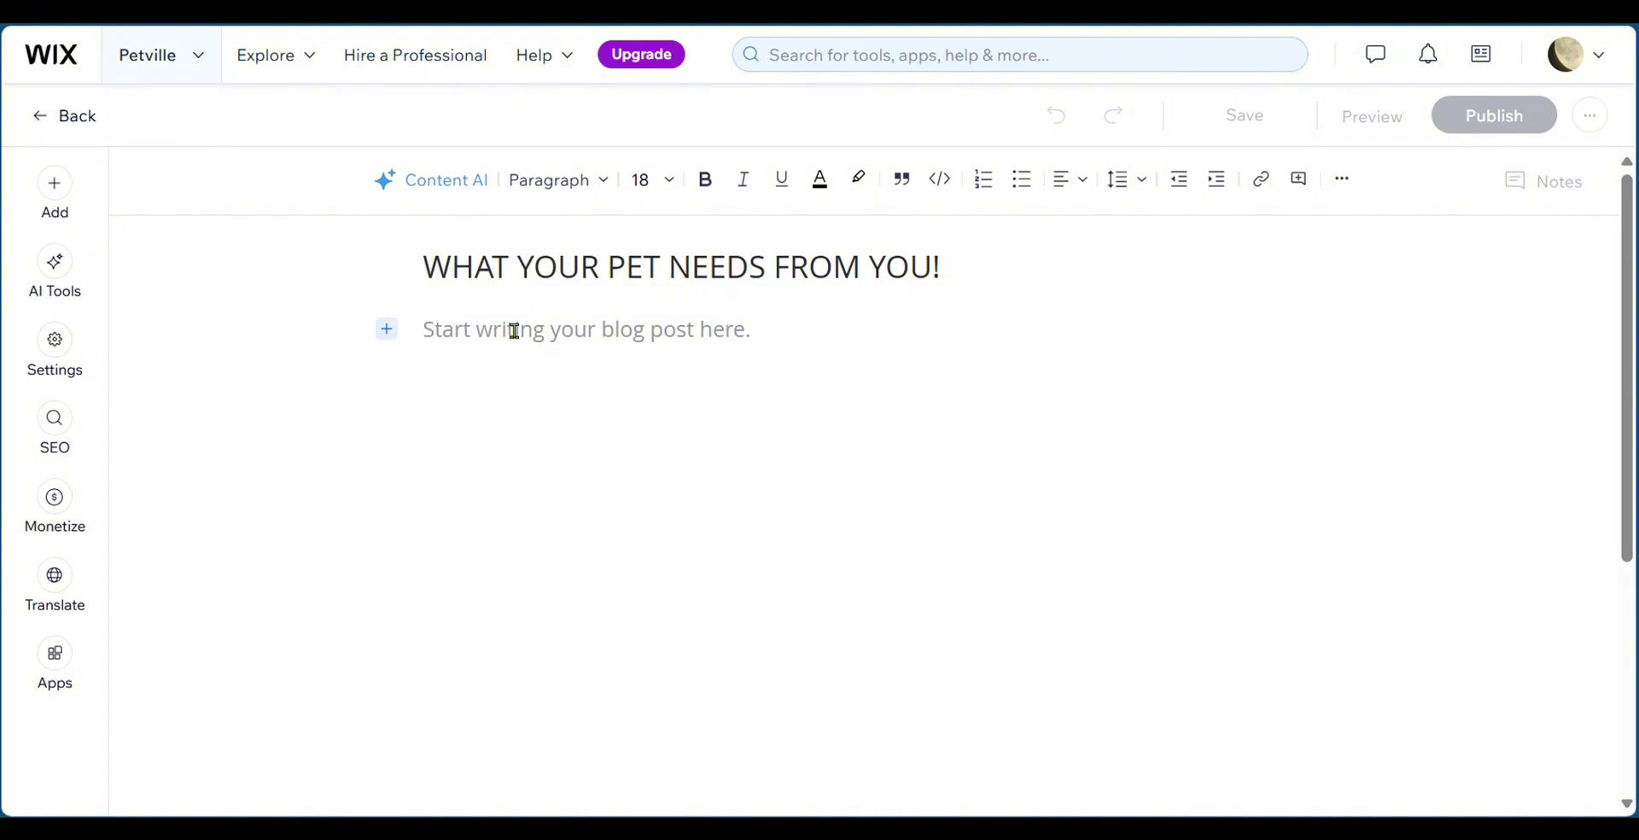
pyautogui.hotkey('ctrl', 'v')
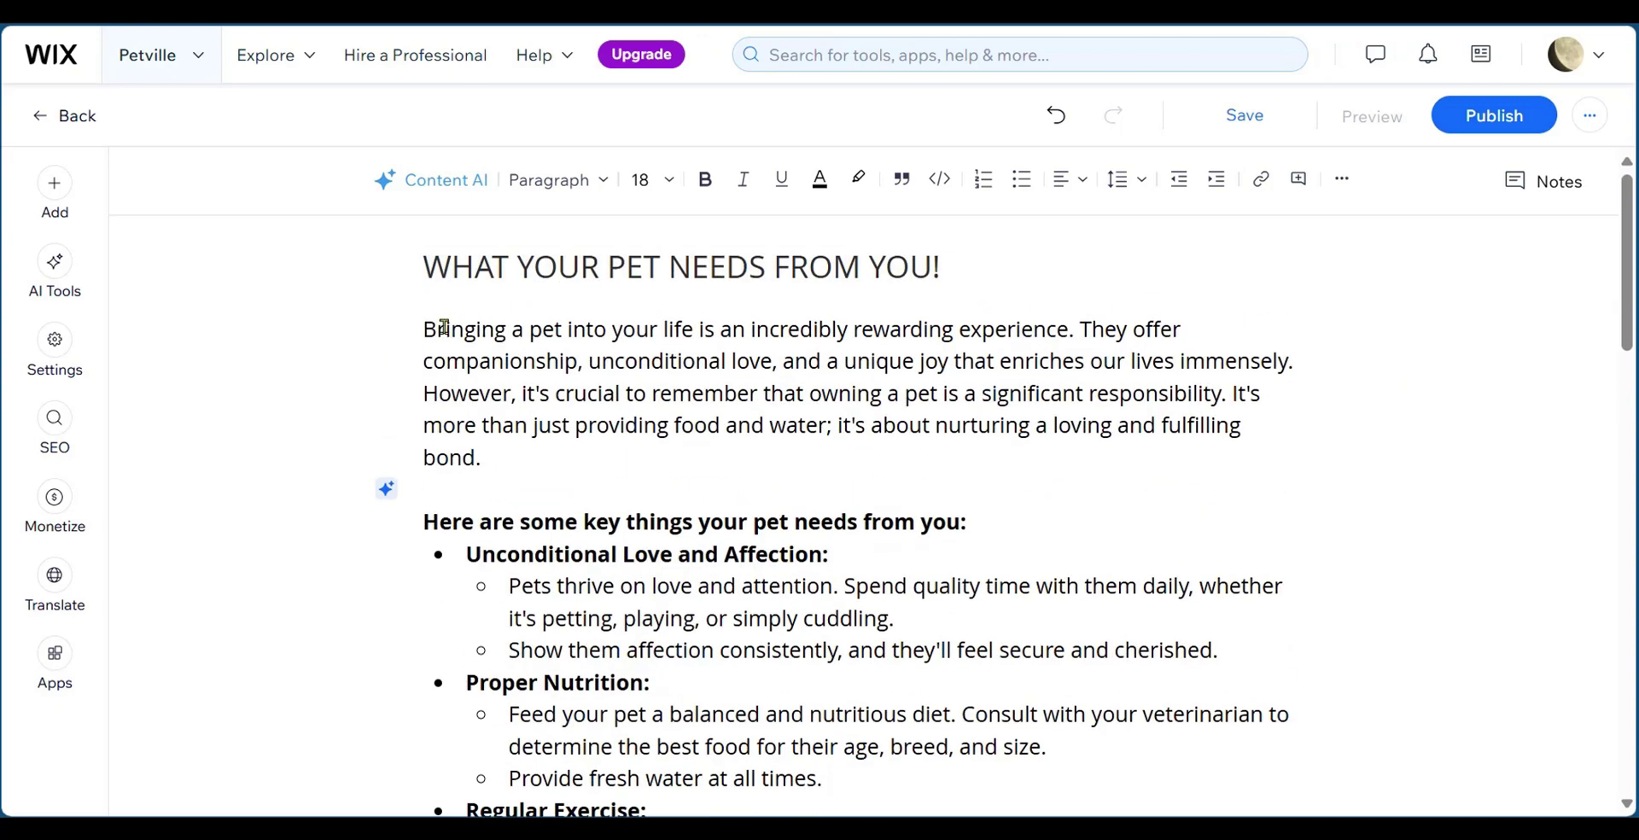
# Publish the blog post and put off publishing the site in the editor.
pyautogui.click(495, 271)
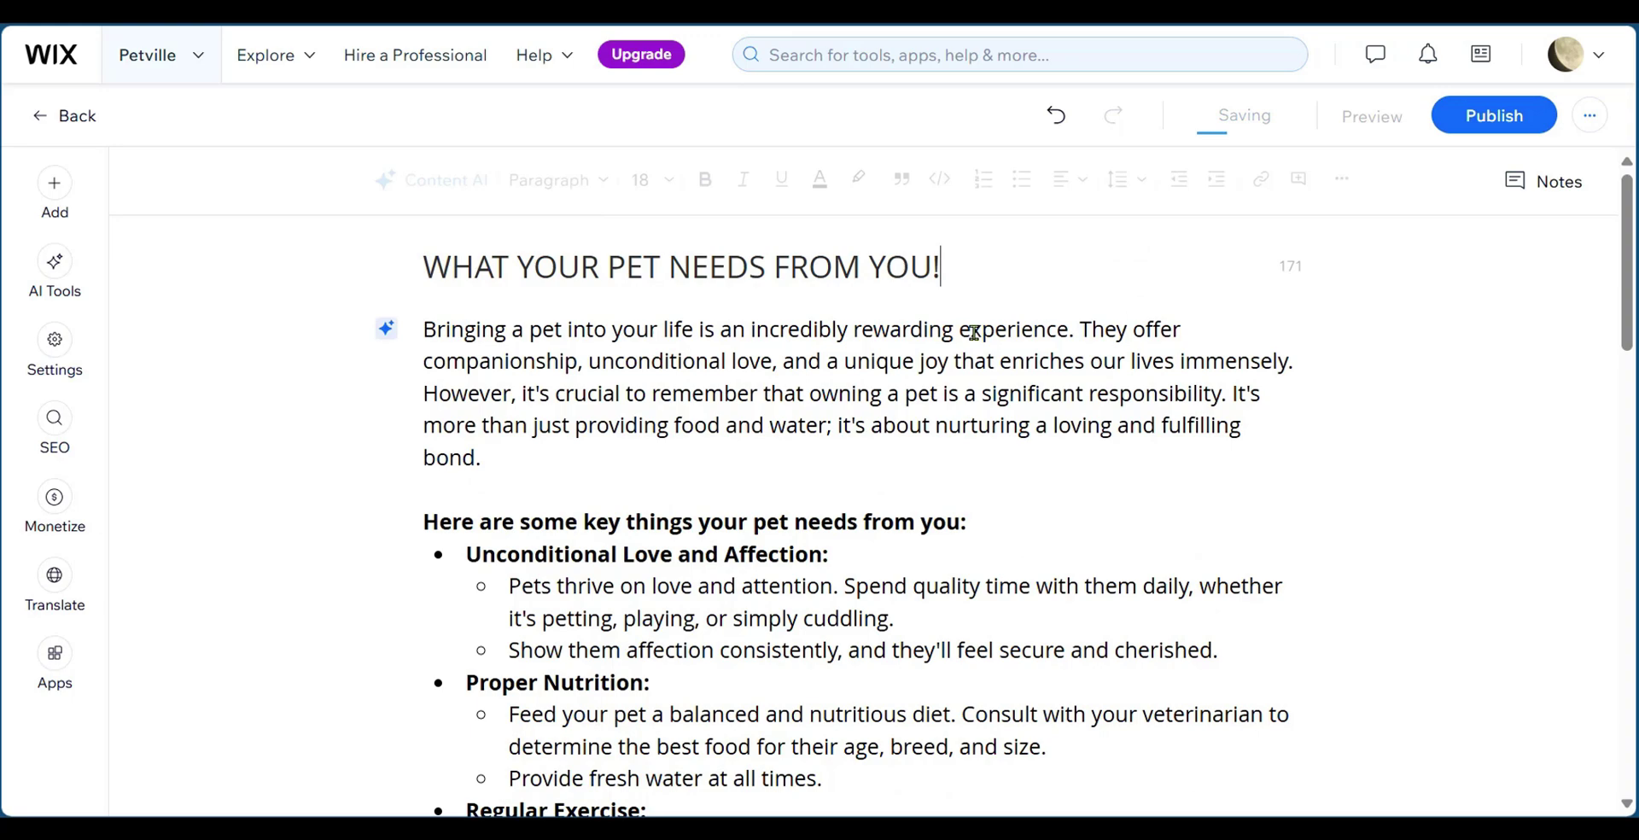
pyautogui.click(1460, 128)
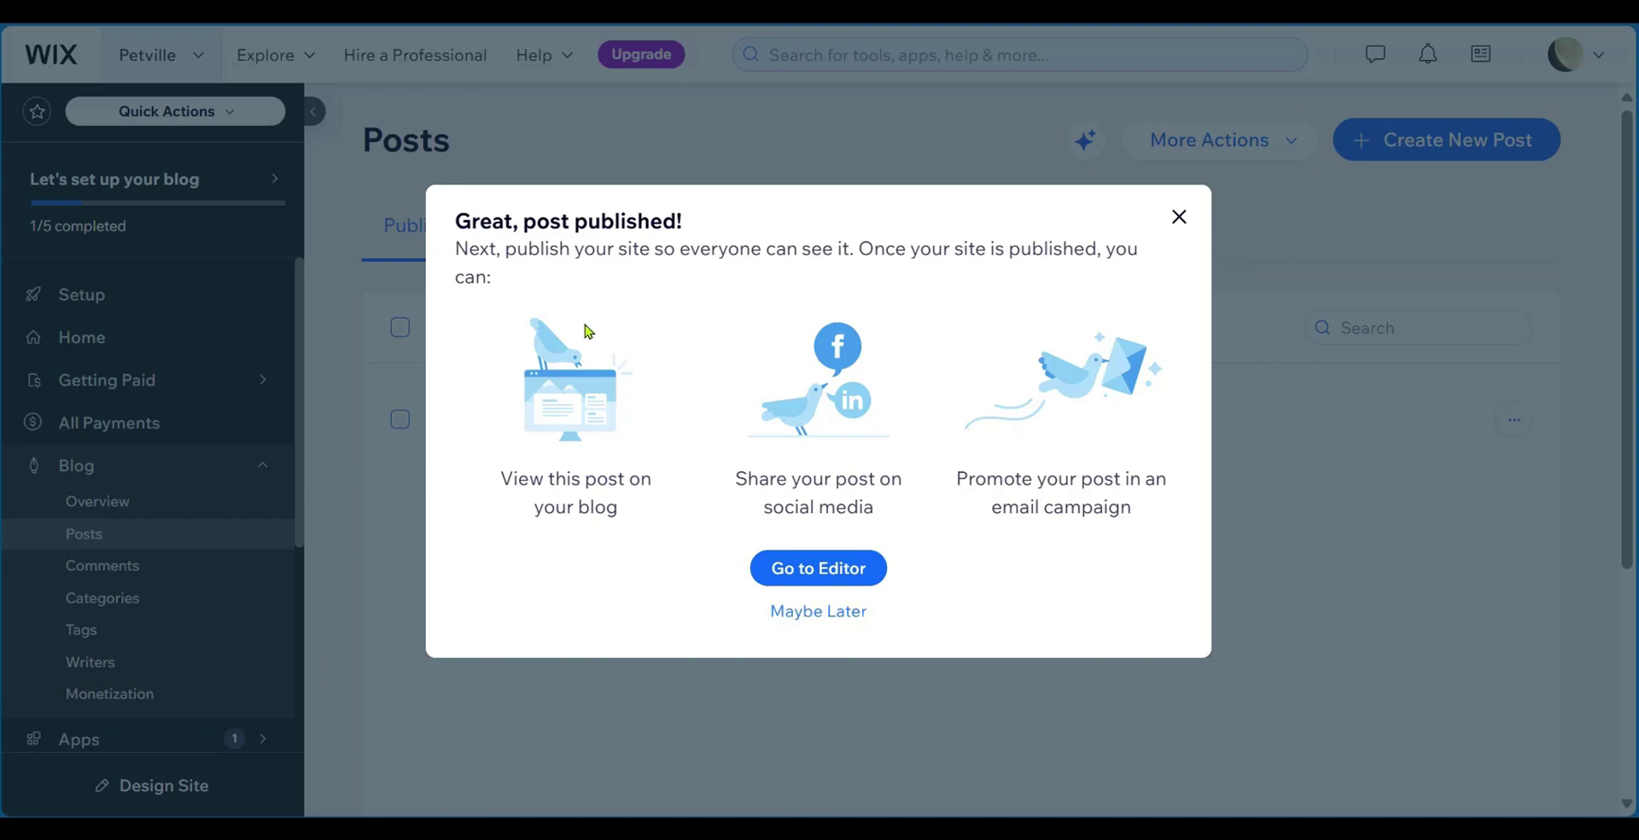
pyautogui.click(815, 612)
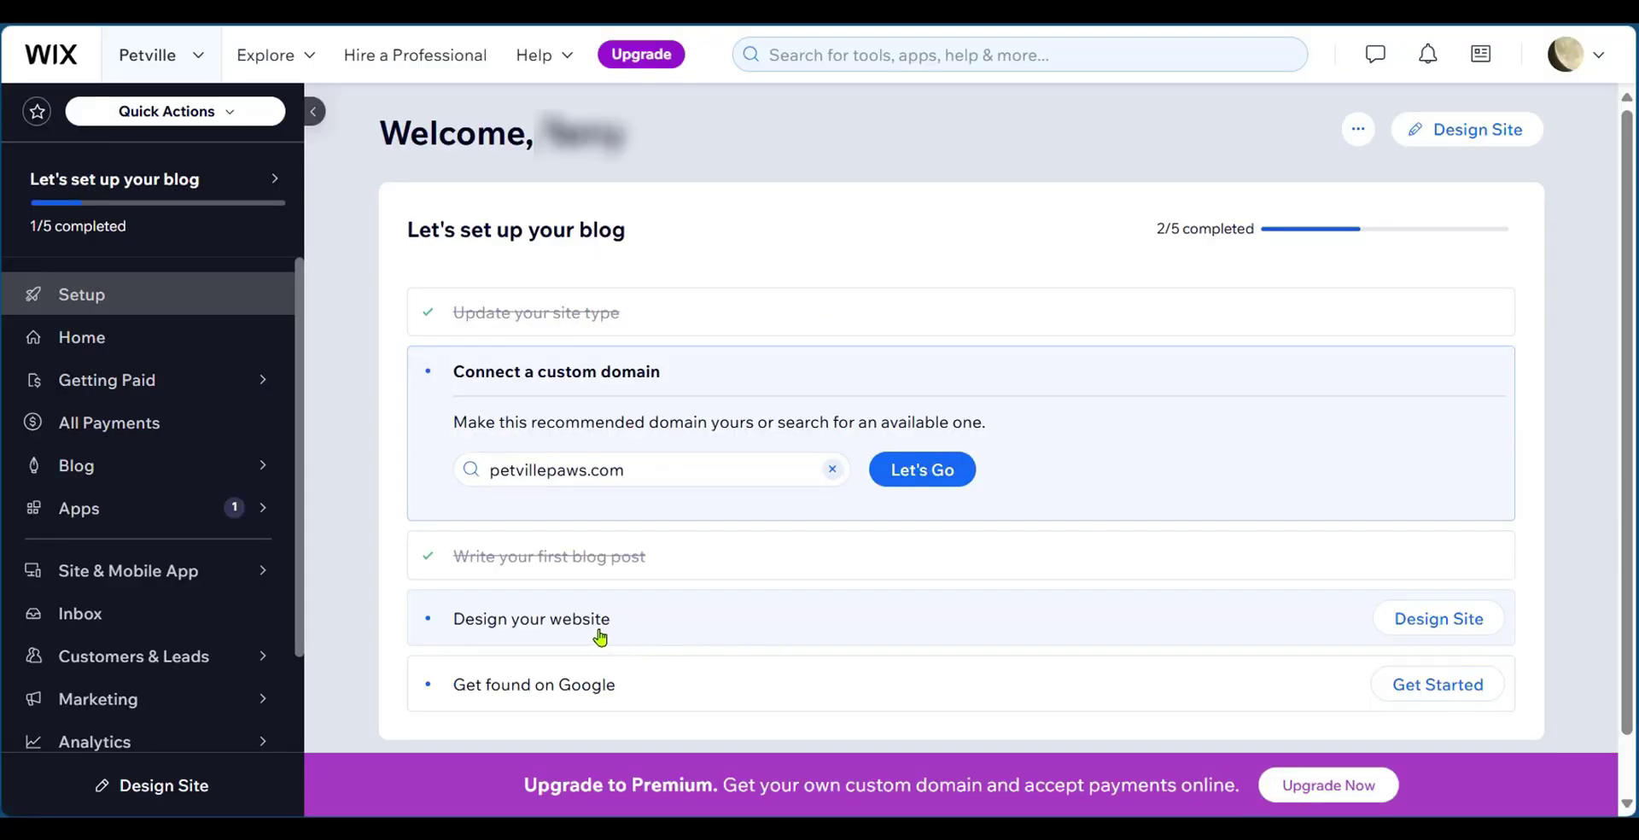
# Choose to design the website from a template and browse the results for Pet Blog and "dog blog".
pyautogui.click(1432, 626)
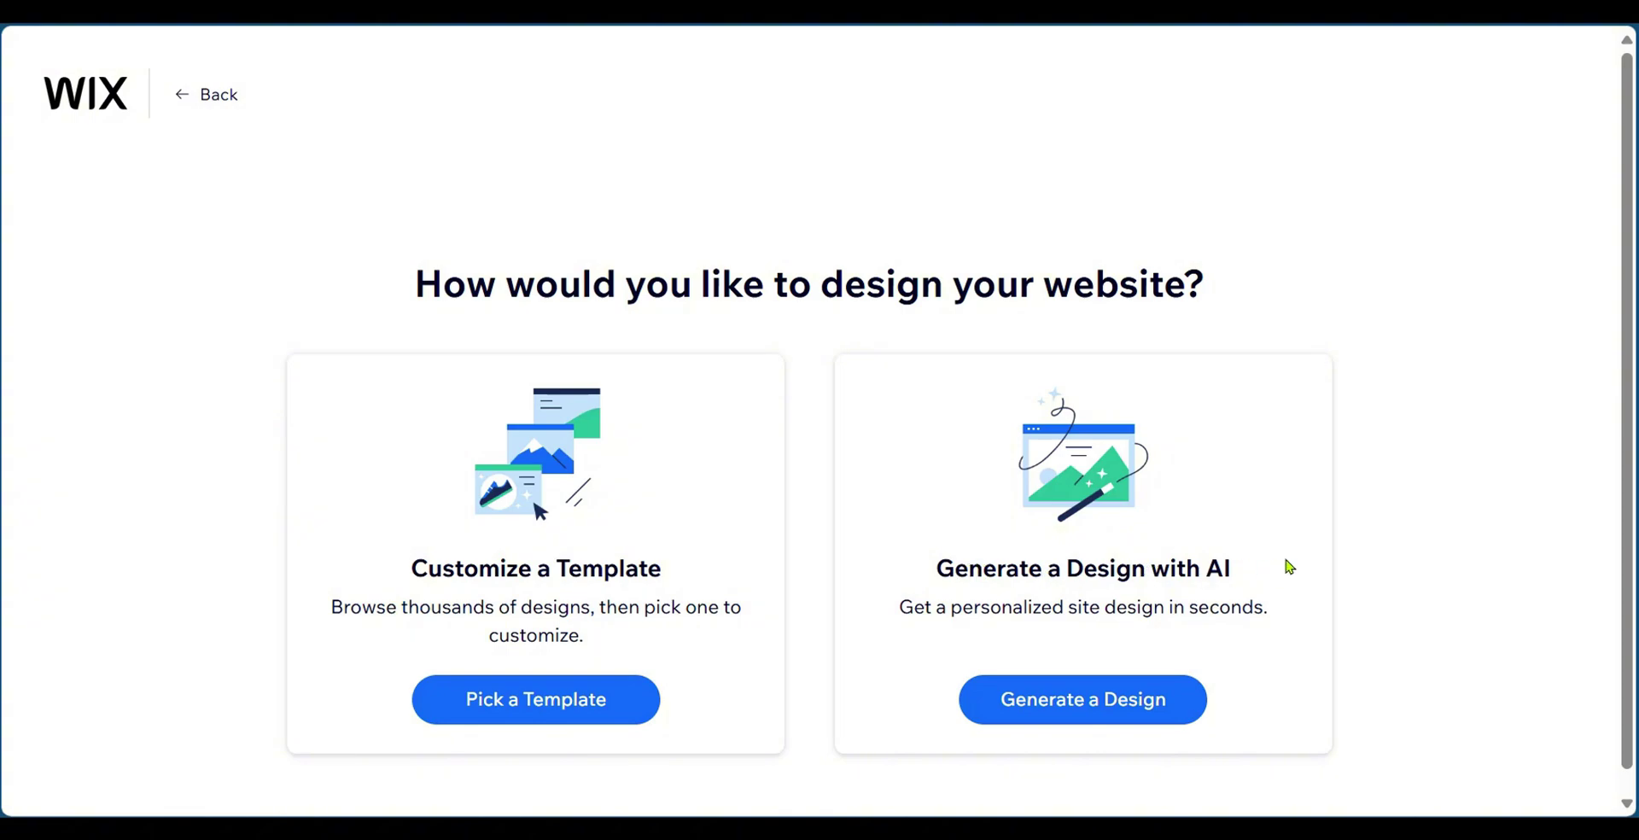
pyautogui.click(505, 708)
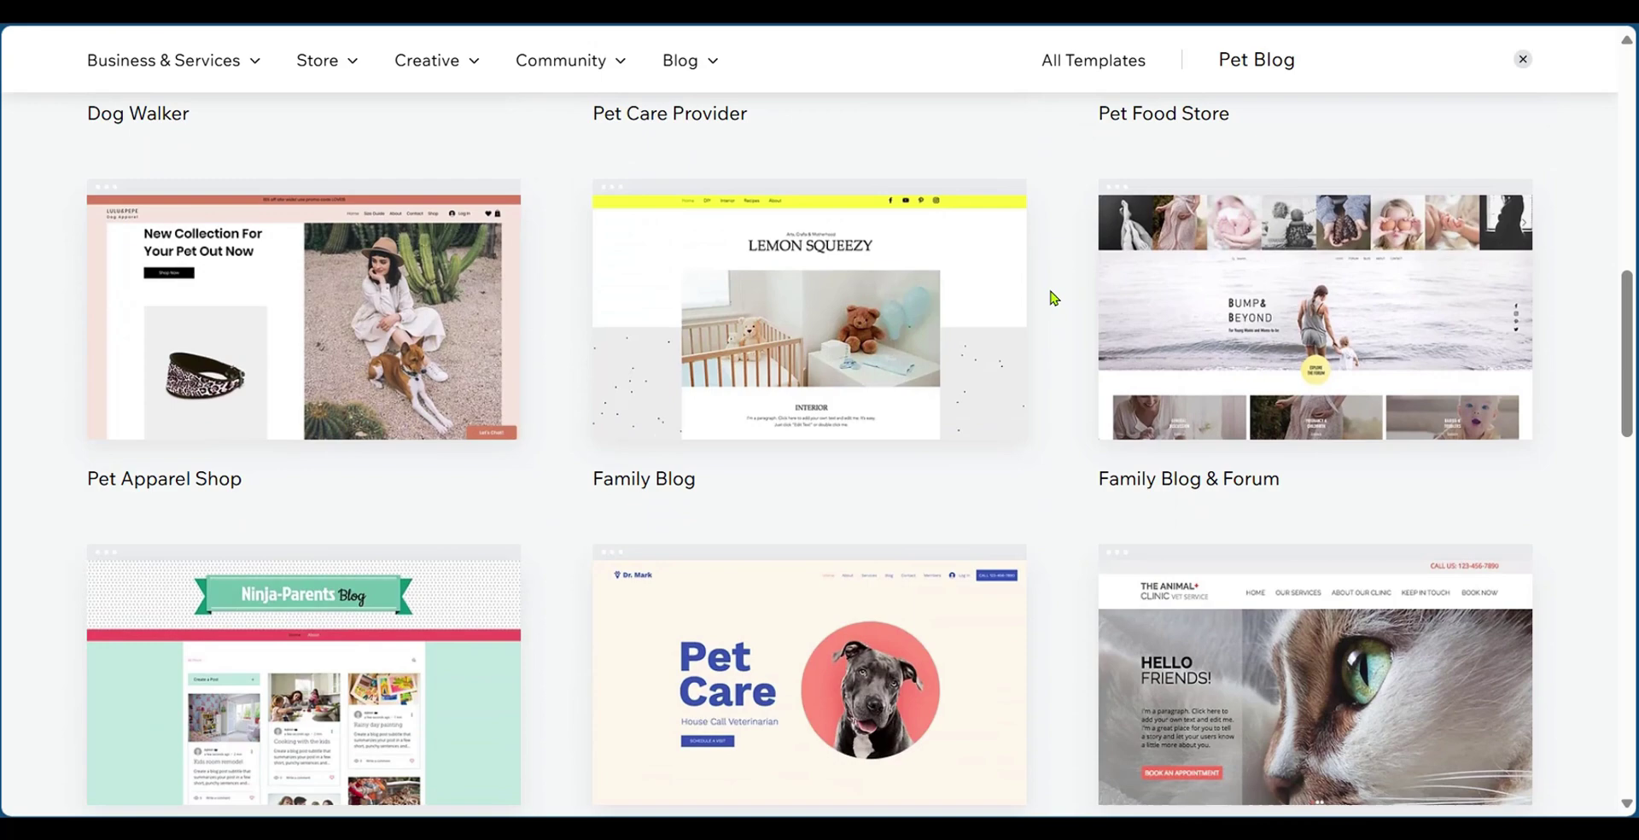
pyautogui.scroll(-8, 1055, 298)
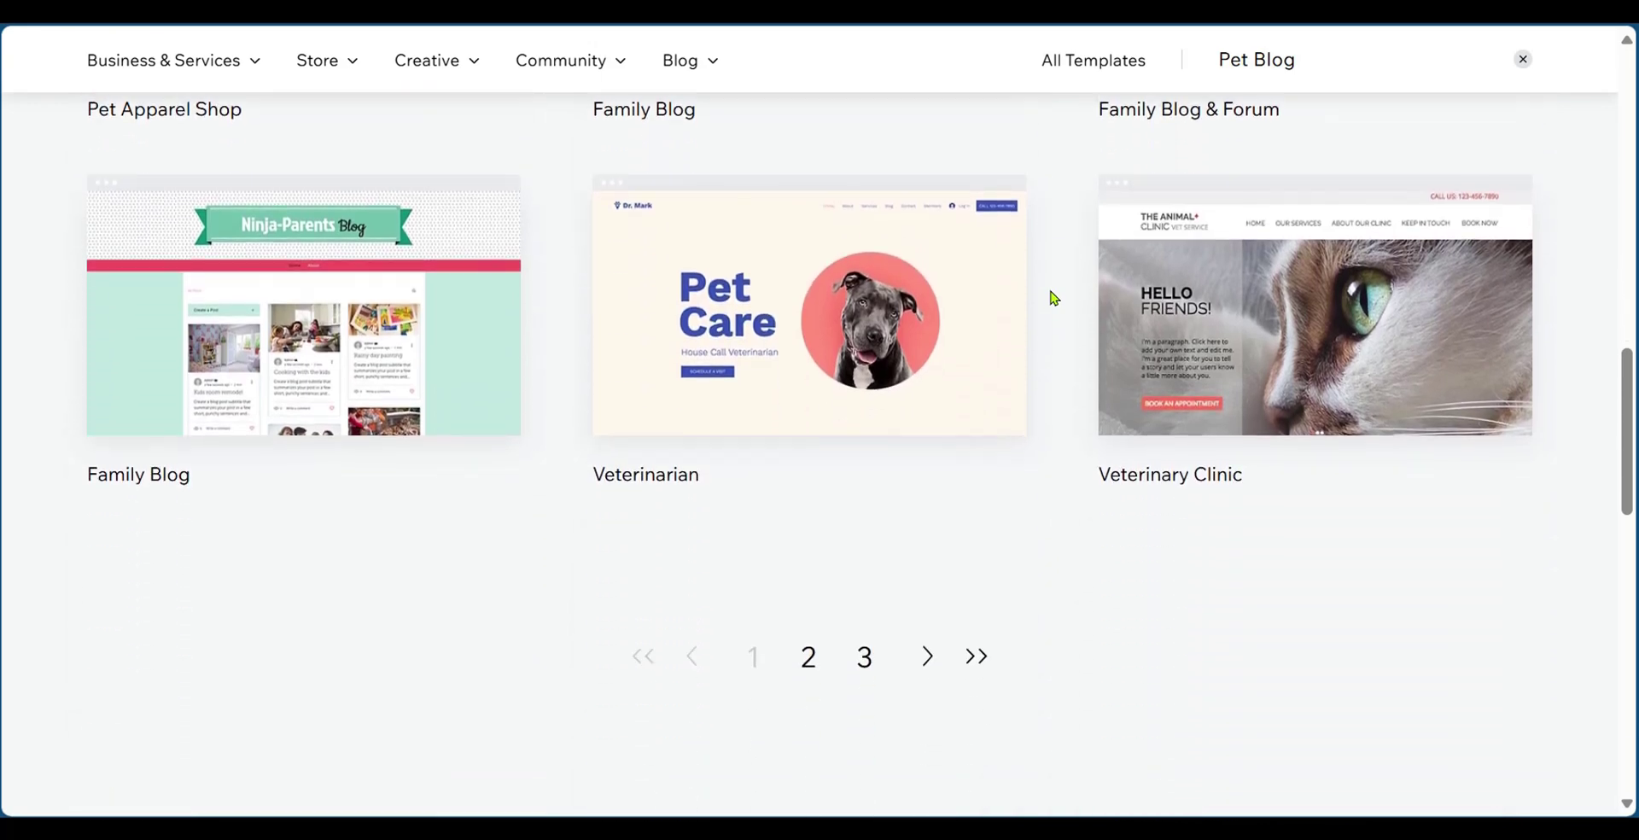
pyautogui.scroll(7, 1054, 298)
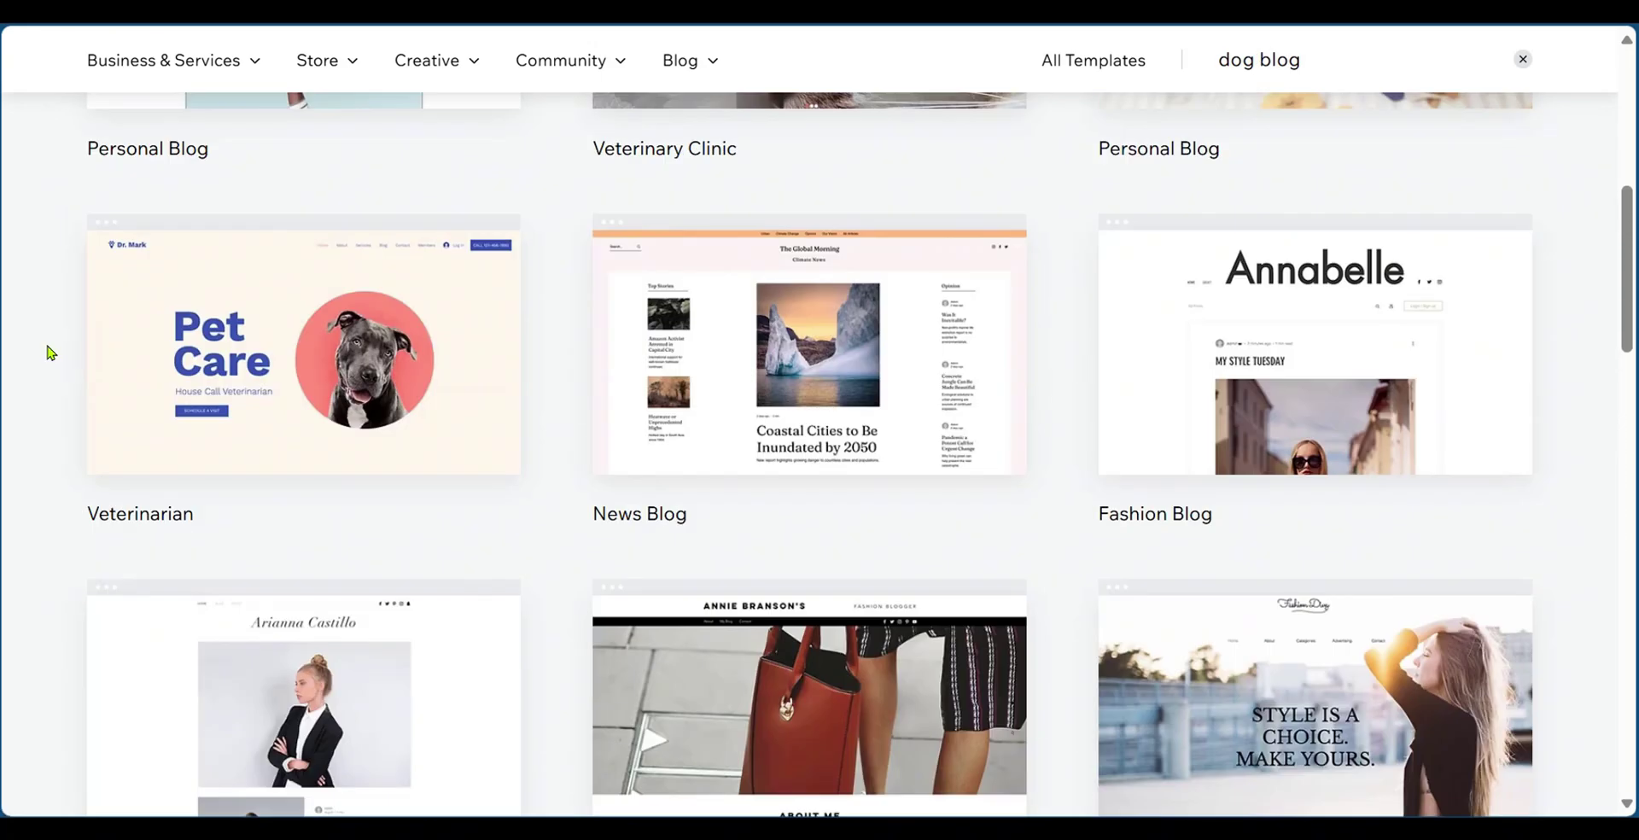
pyautogui.scroll(-2, 50, 351)
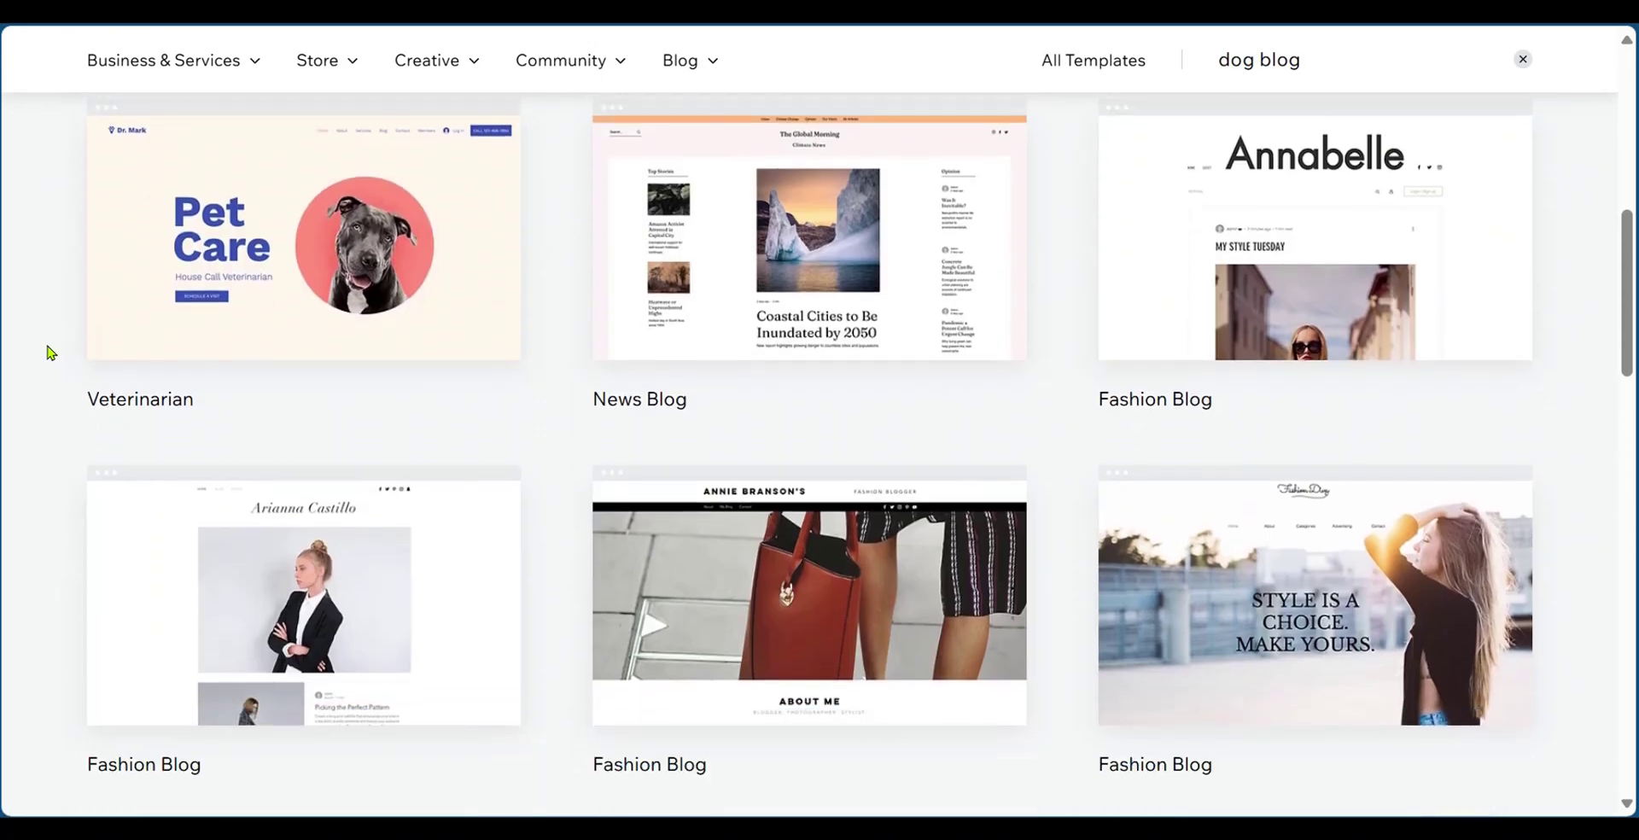
pyautogui.scroll(4, 49, 352)
pyautogui.scroll(-3, 50, 351)
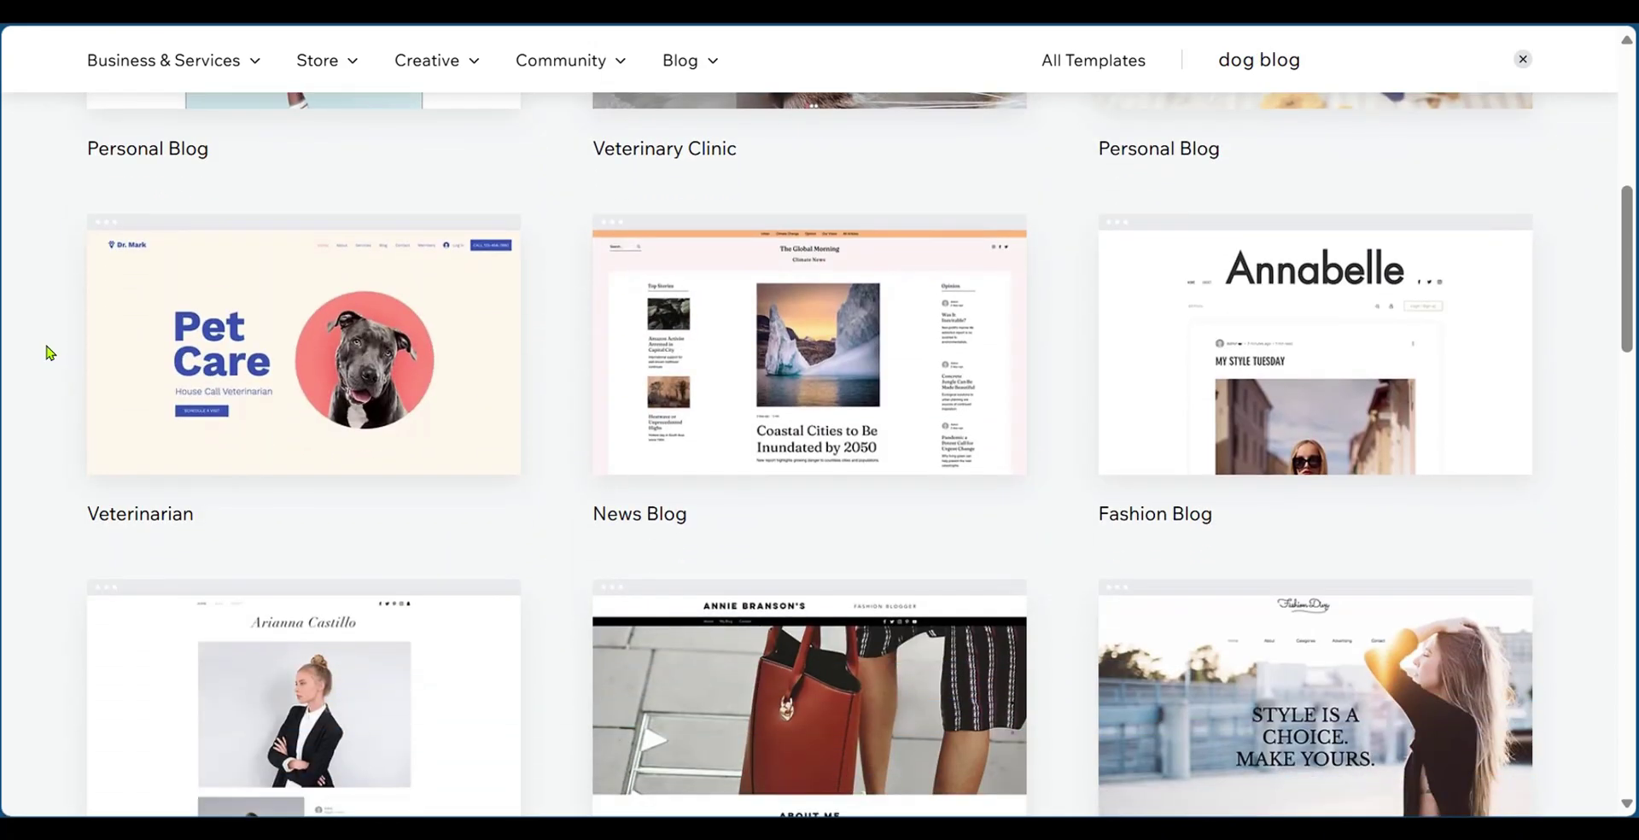
pyautogui.scroll(1, 435, 506)
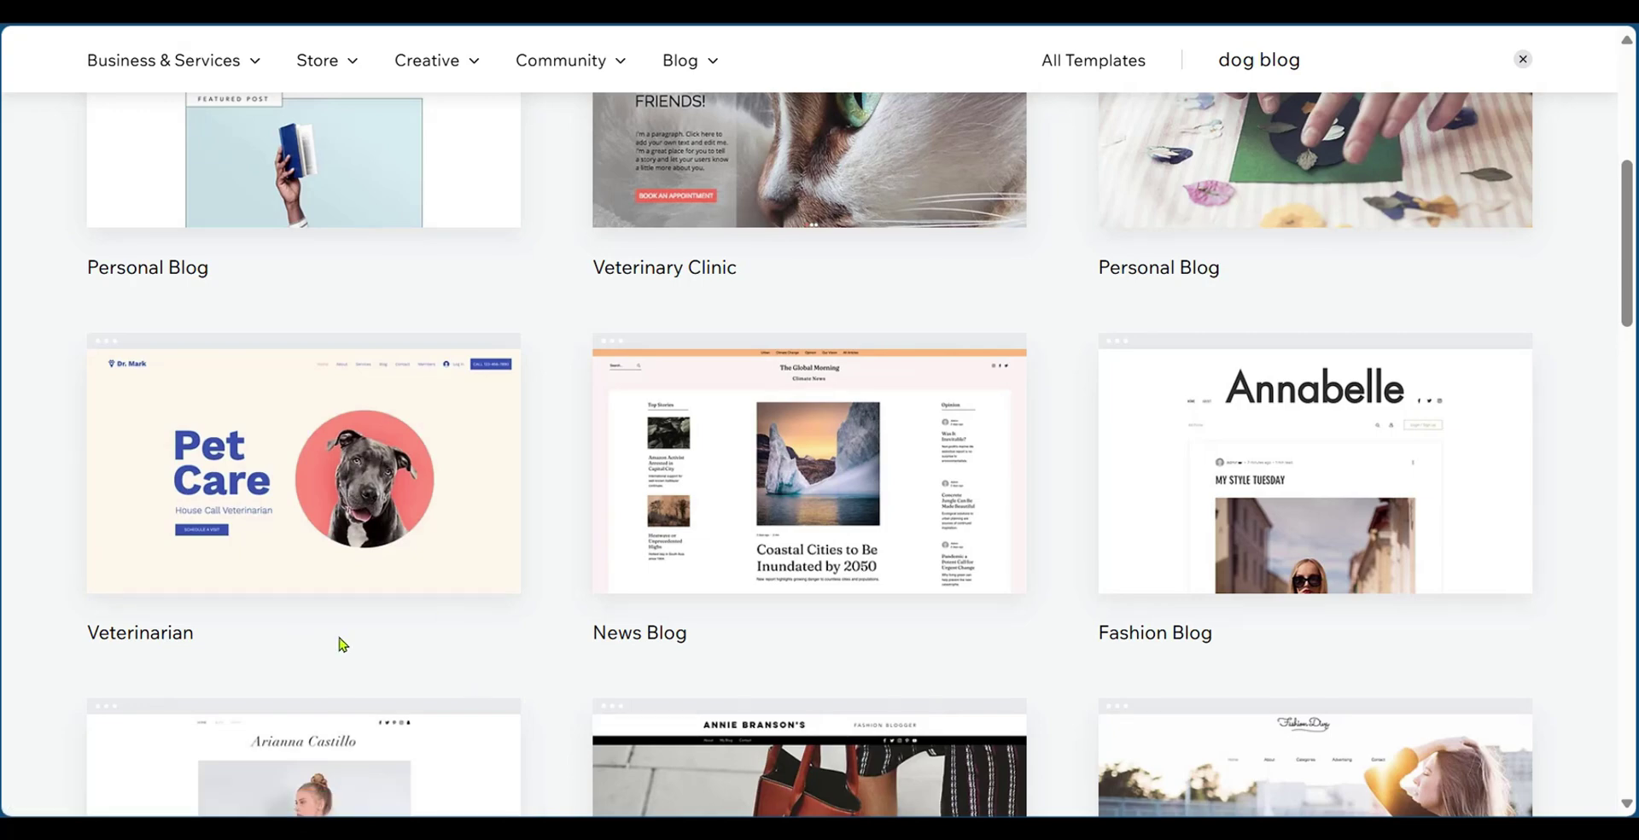
# Preview the Veterinarian template's home page in desktop view and switch the preview to mobile view.
pyautogui.click(316, 517)
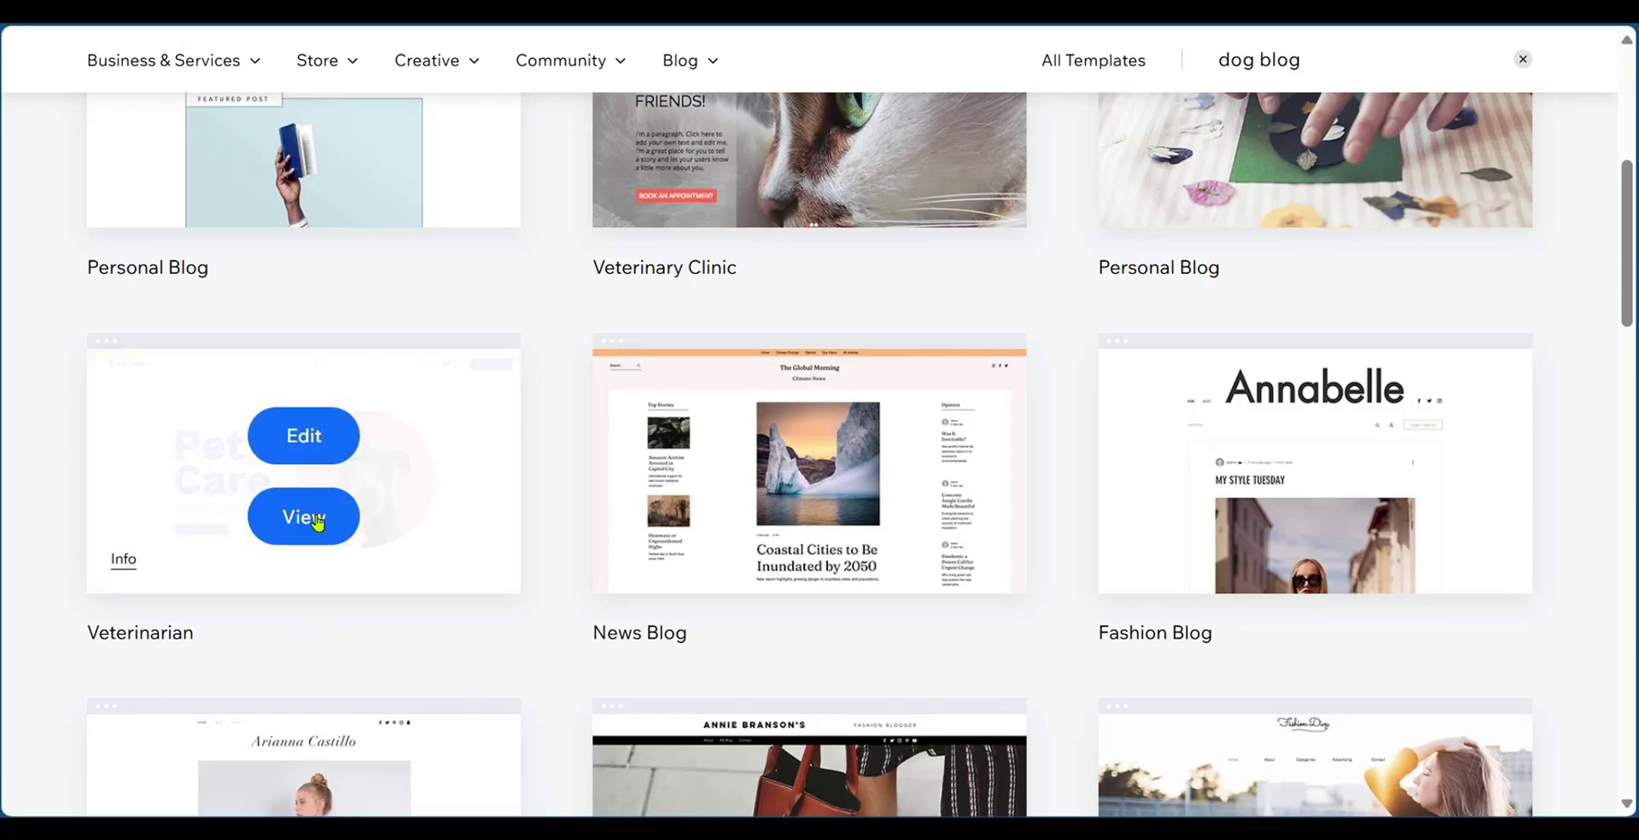
pyautogui.scroll(-5, 698, 462)
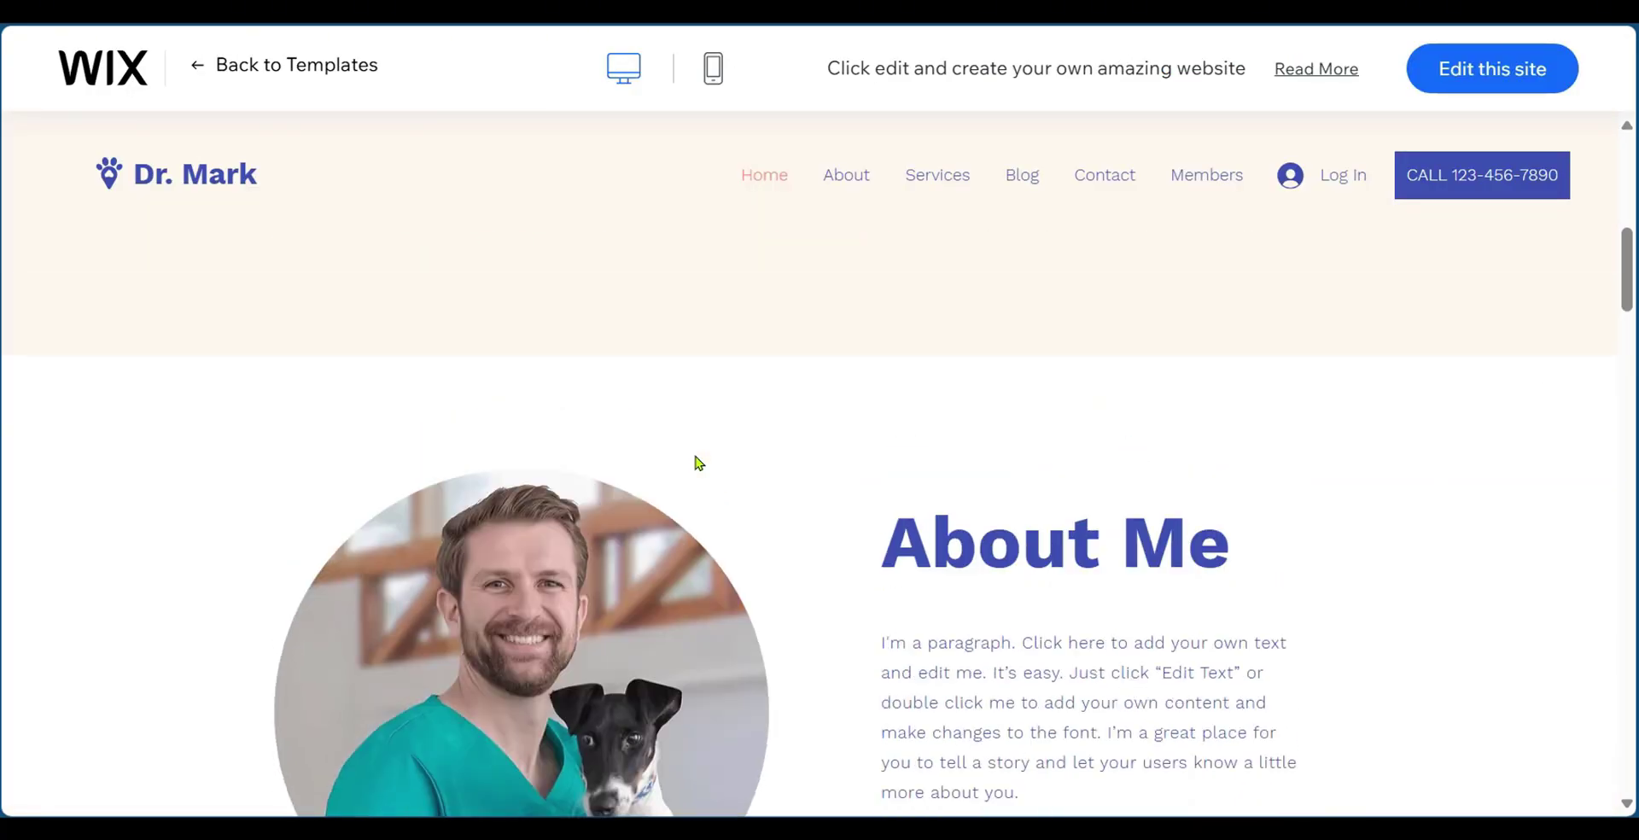
pyautogui.scroll(5, 698, 462)
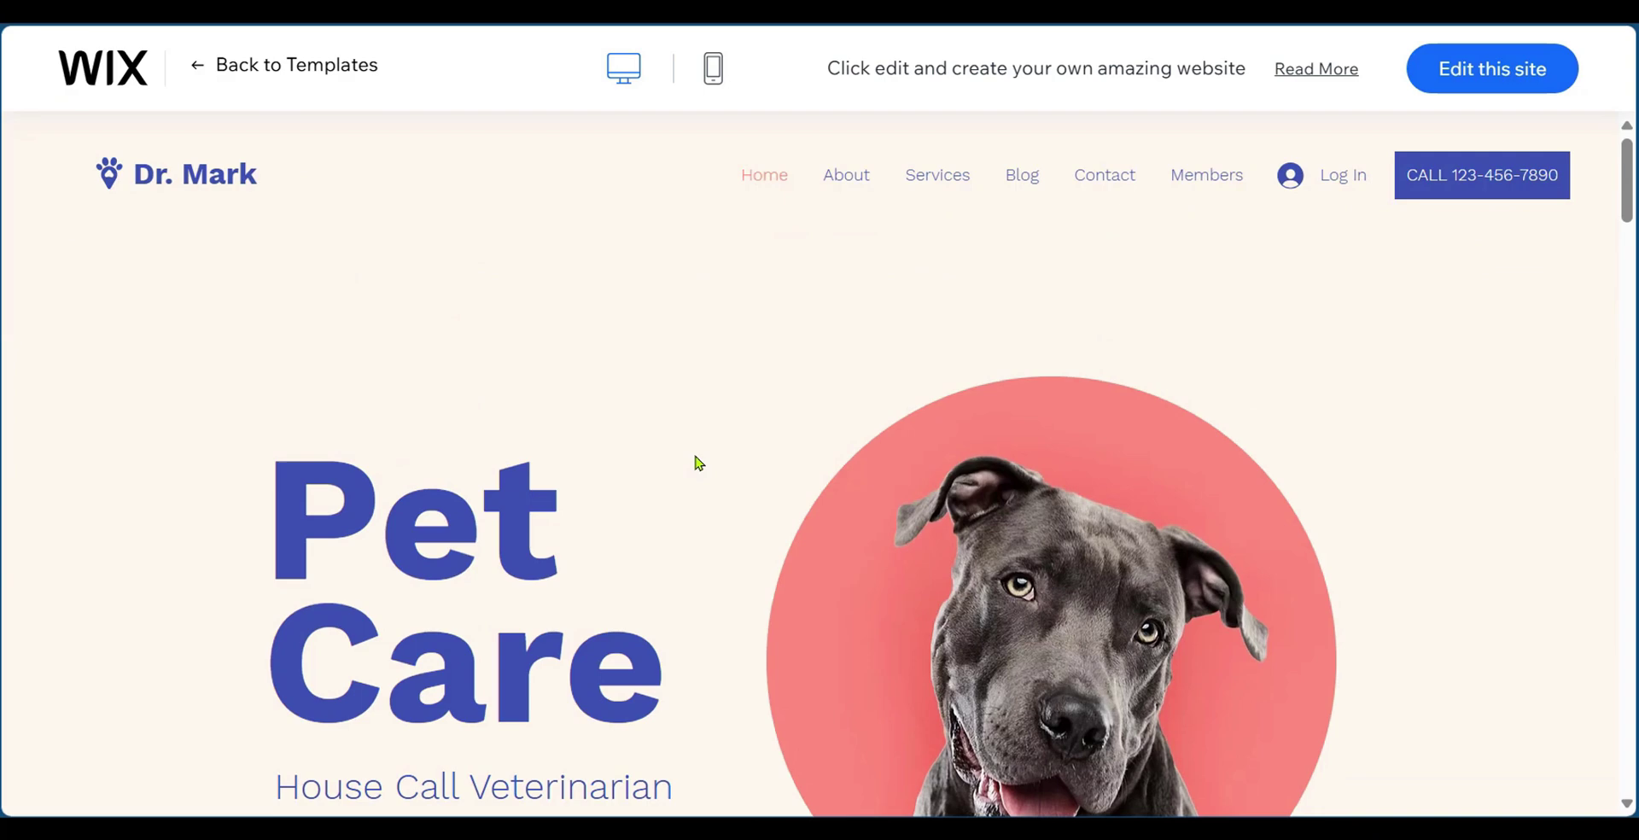
pyautogui.click(711, 75)
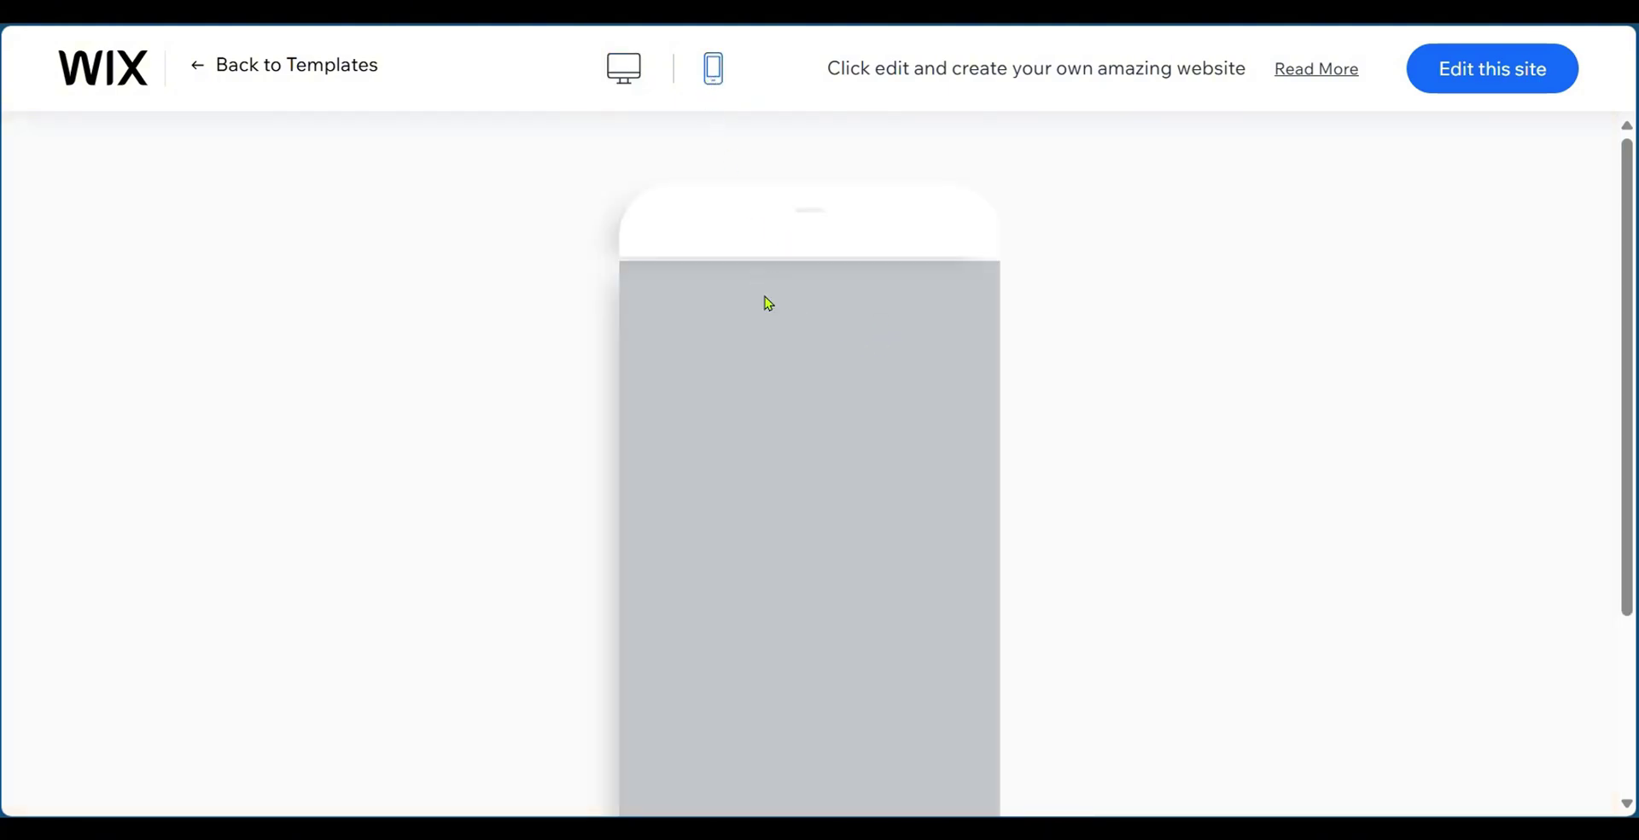
# Look through the Pet Care template's home page in the mobile preview.
pyautogui.scroll(-5, 914, 552)
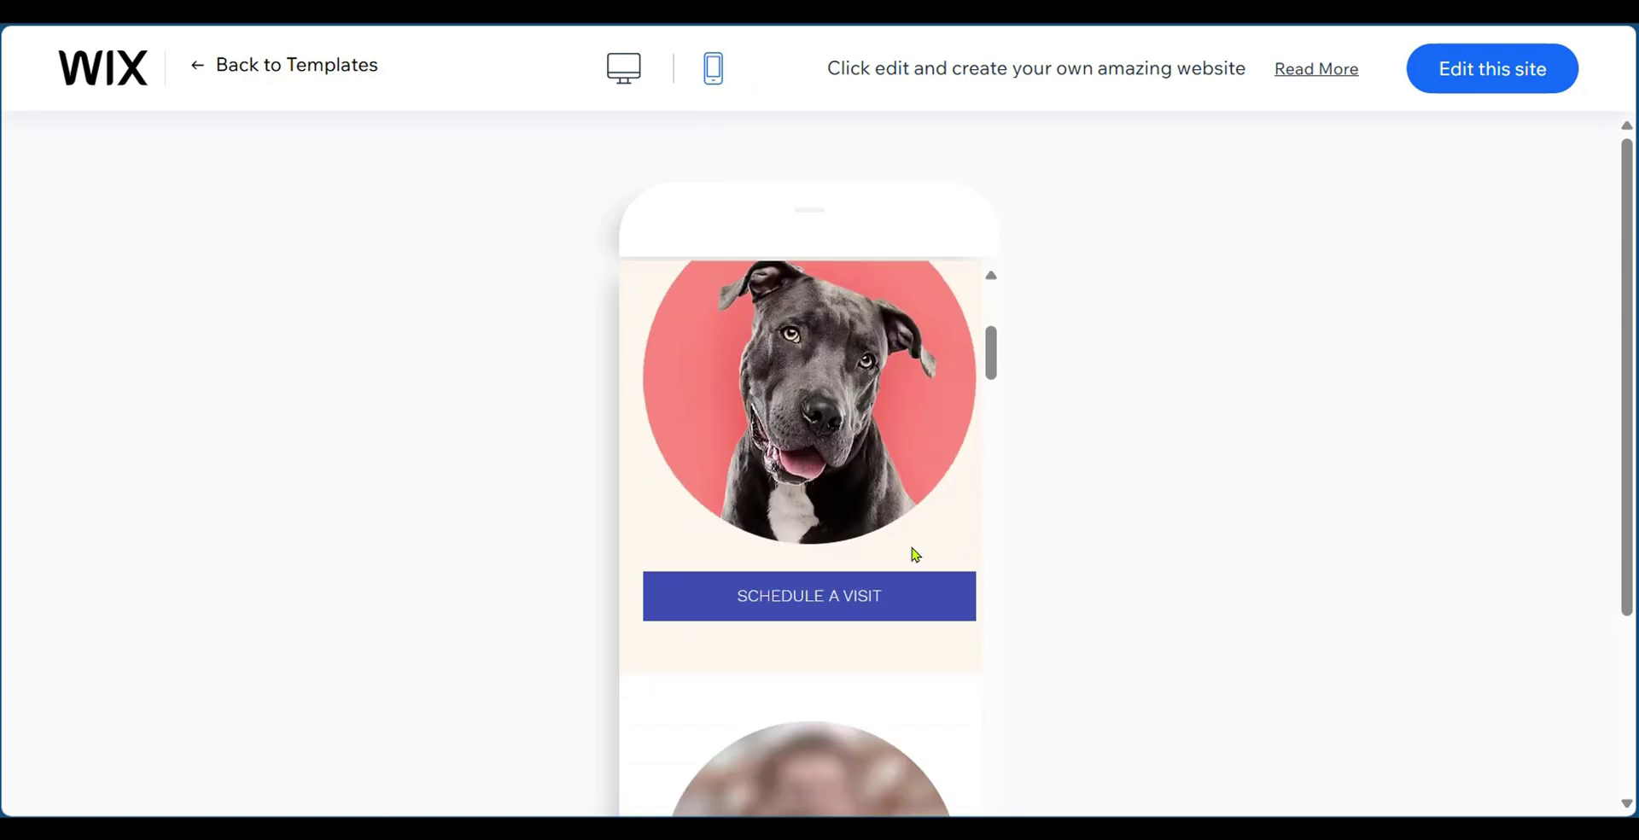
pyautogui.scroll(-2, 914, 554)
pyautogui.scroll(7, 914, 554)
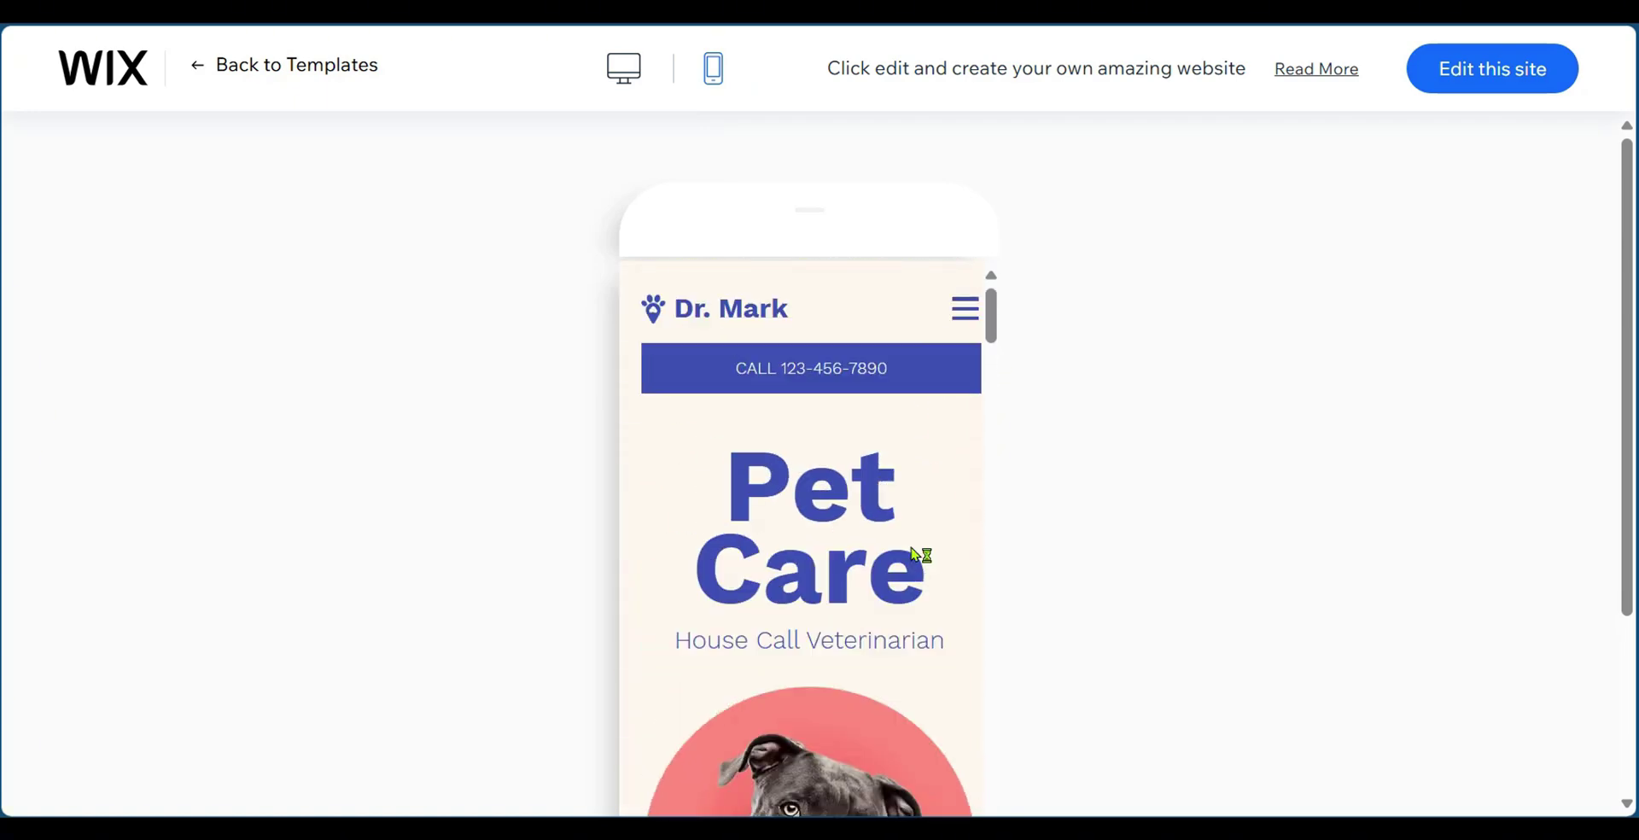
pyautogui.scroll(-10, 914, 554)
pyautogui.scroll(5, 842, 376)
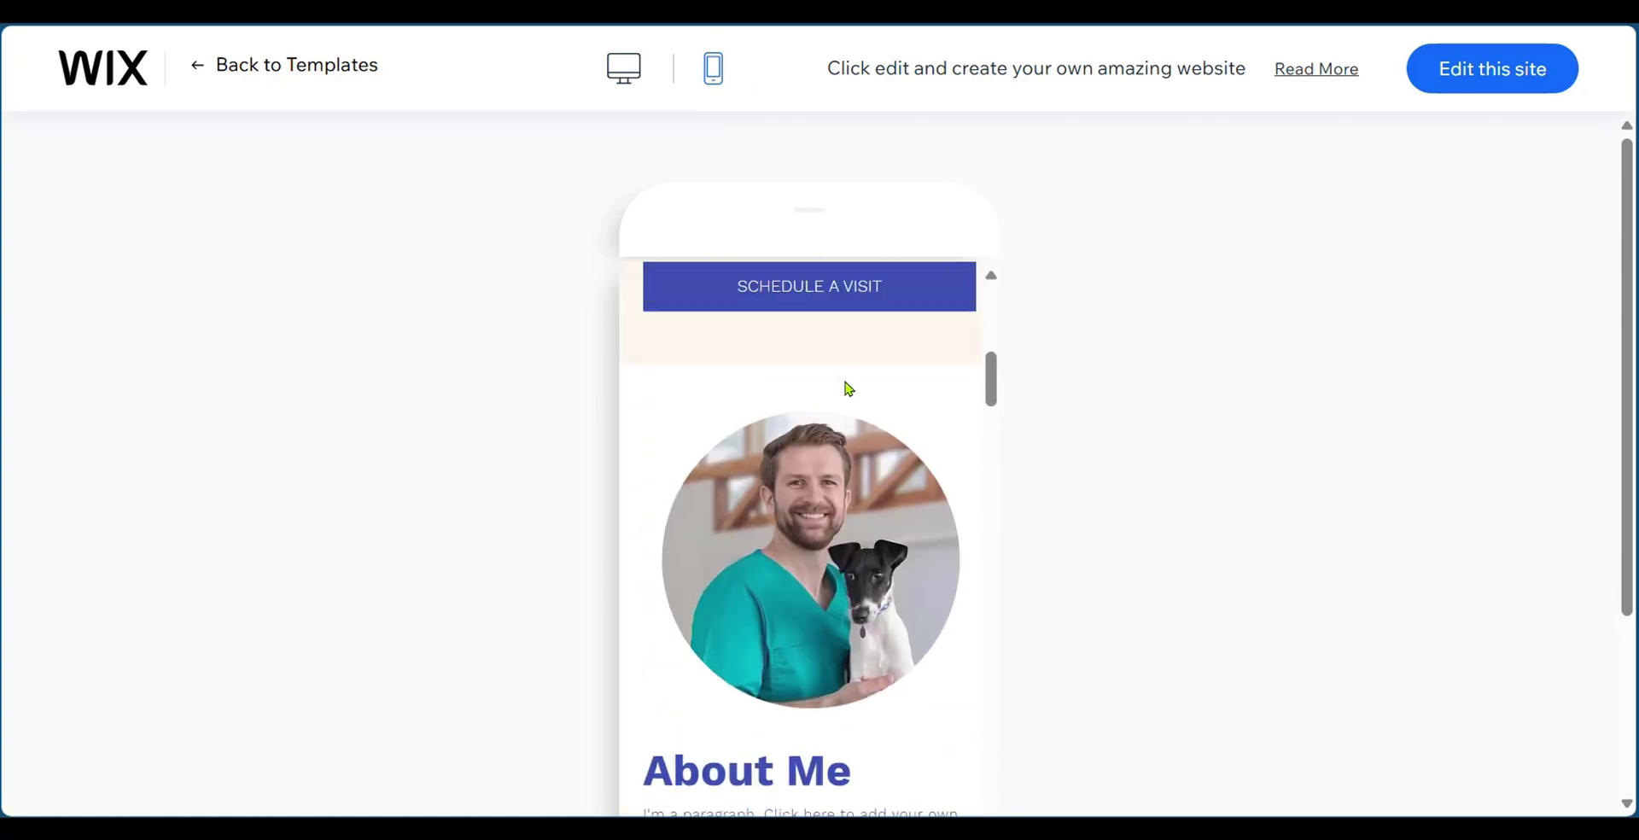
pyautogui.scroll(6, 848, 388)
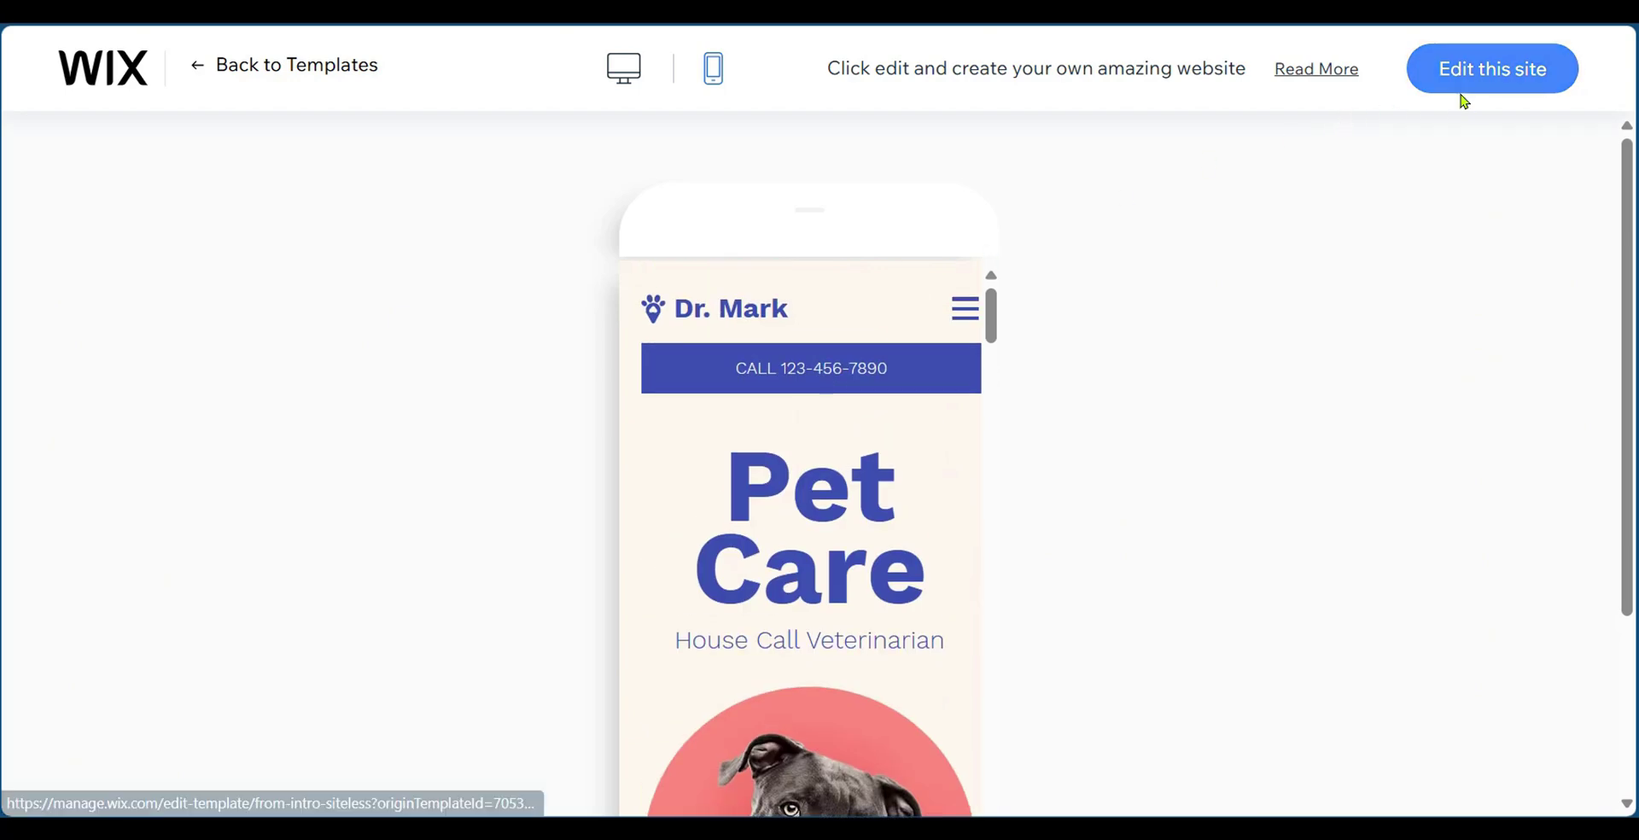
# Open the Pet Care veterinarian template for editing and look over the home page's welcome section.
pyautogui.click(1548, 69)
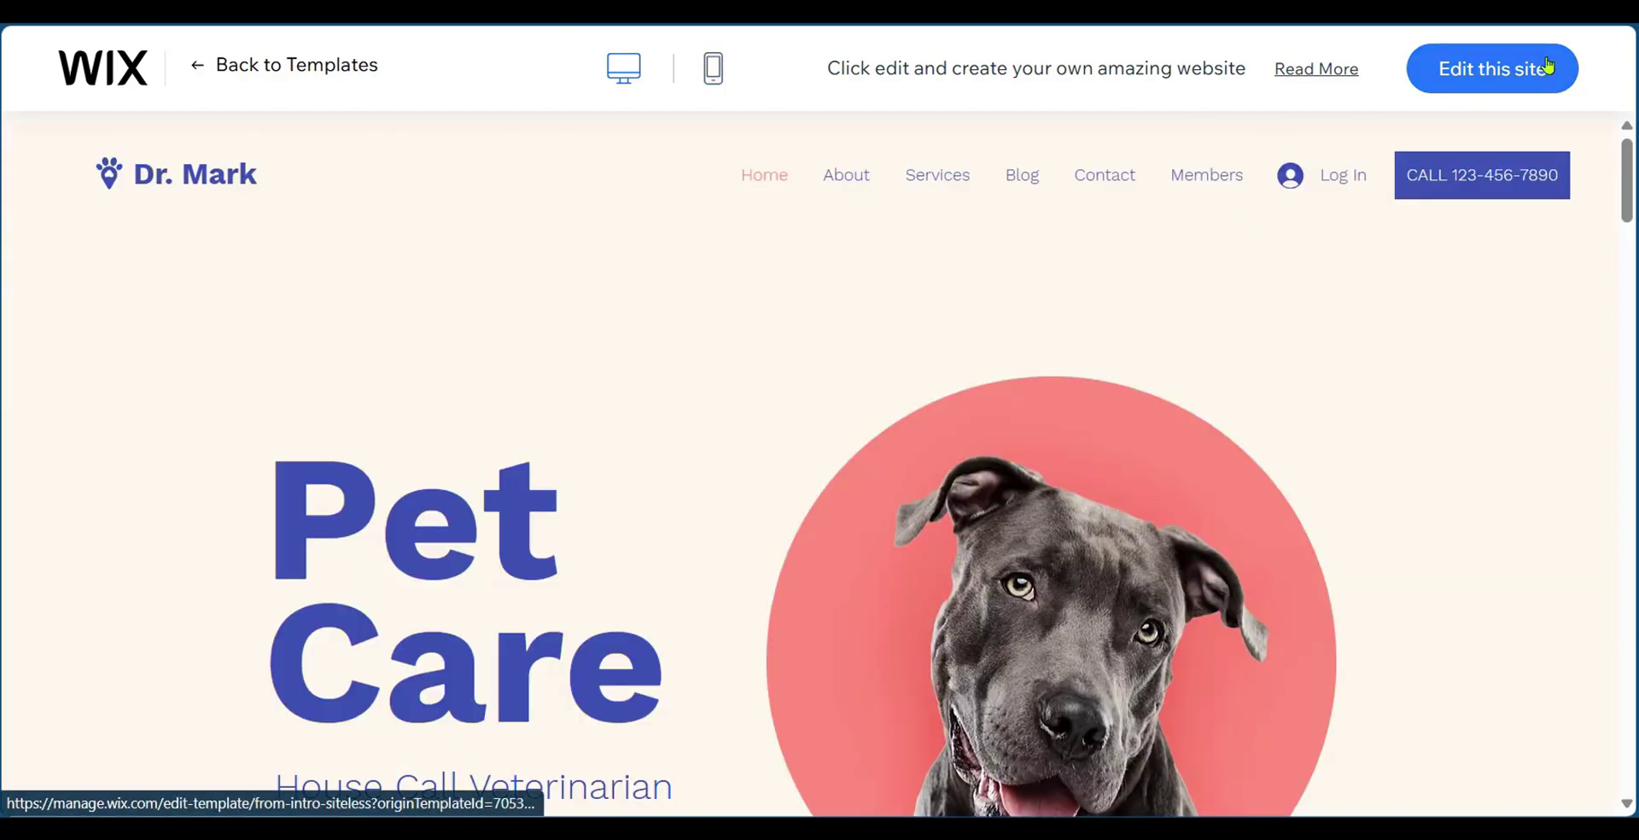
pyautogui.click(1466, 79)
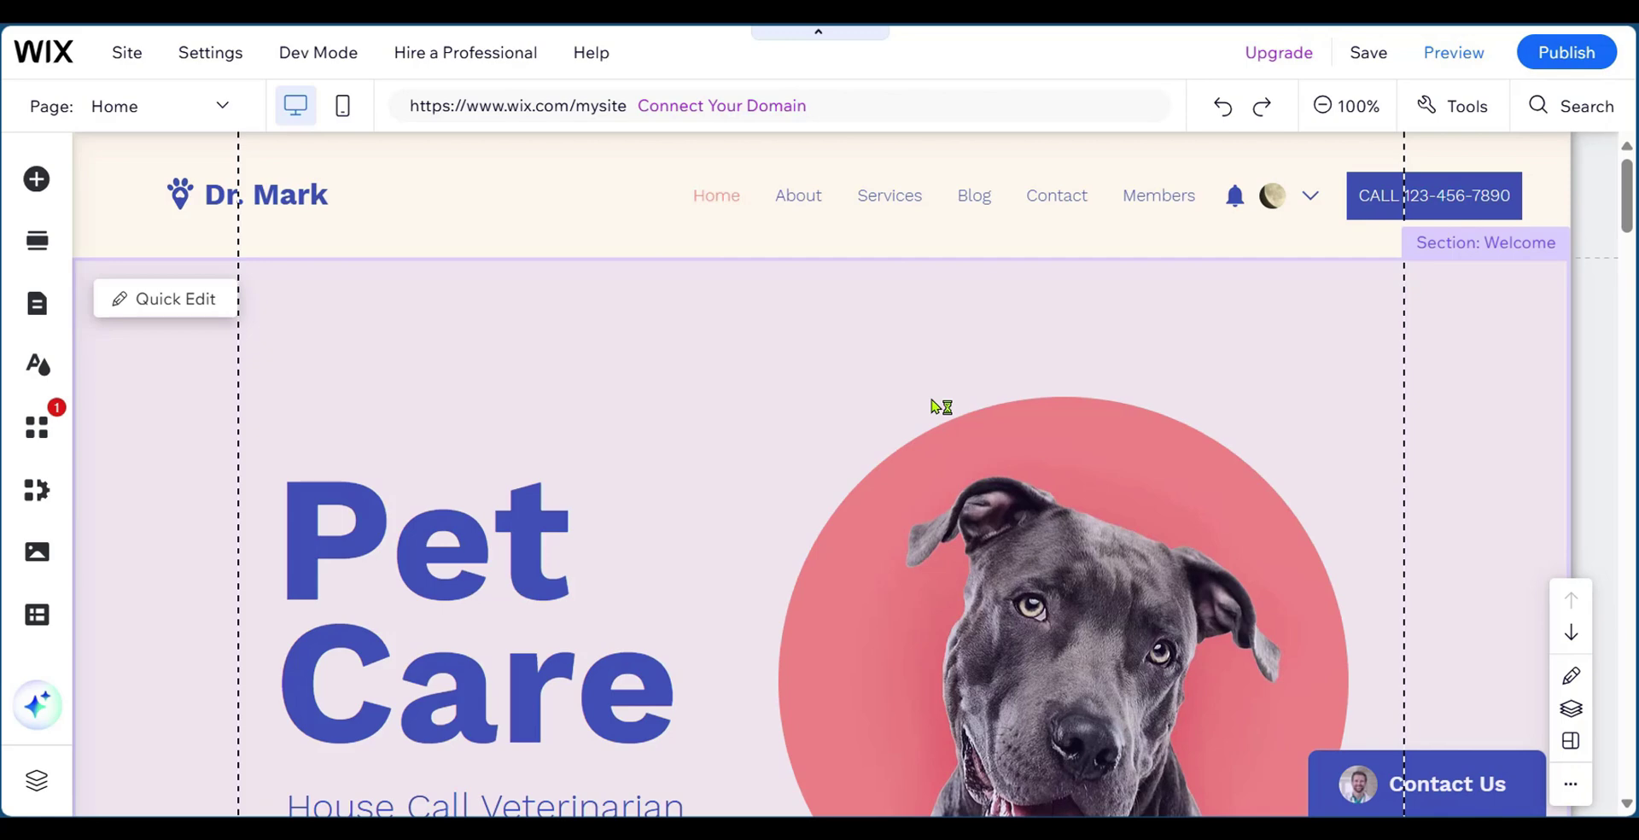
pyautogui.scroll(-3, 935, 408)
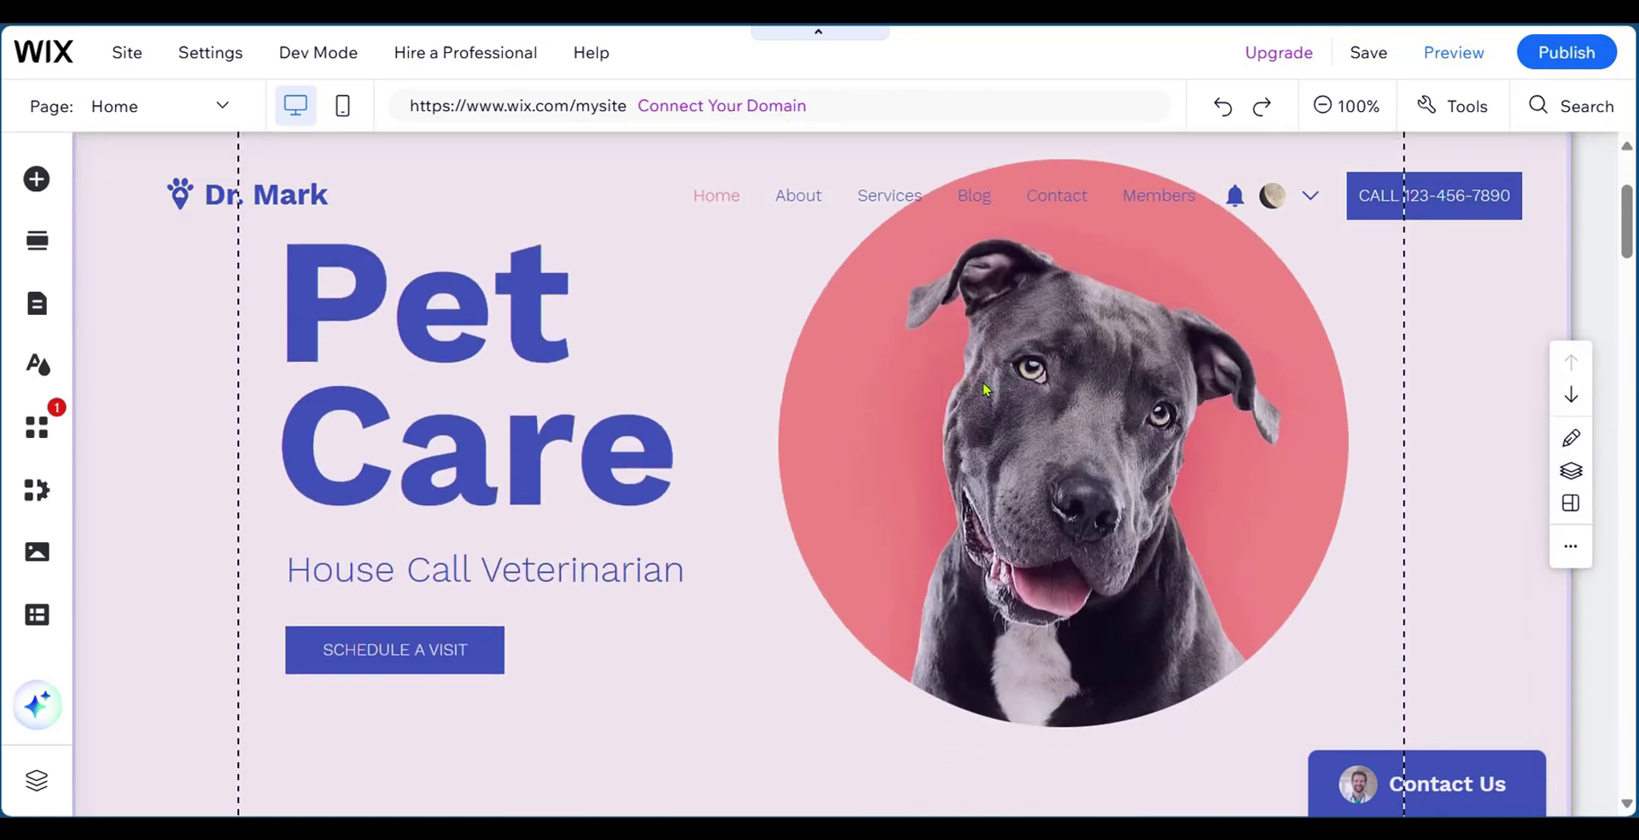
pyautogui.scroll(3, 405, 478)
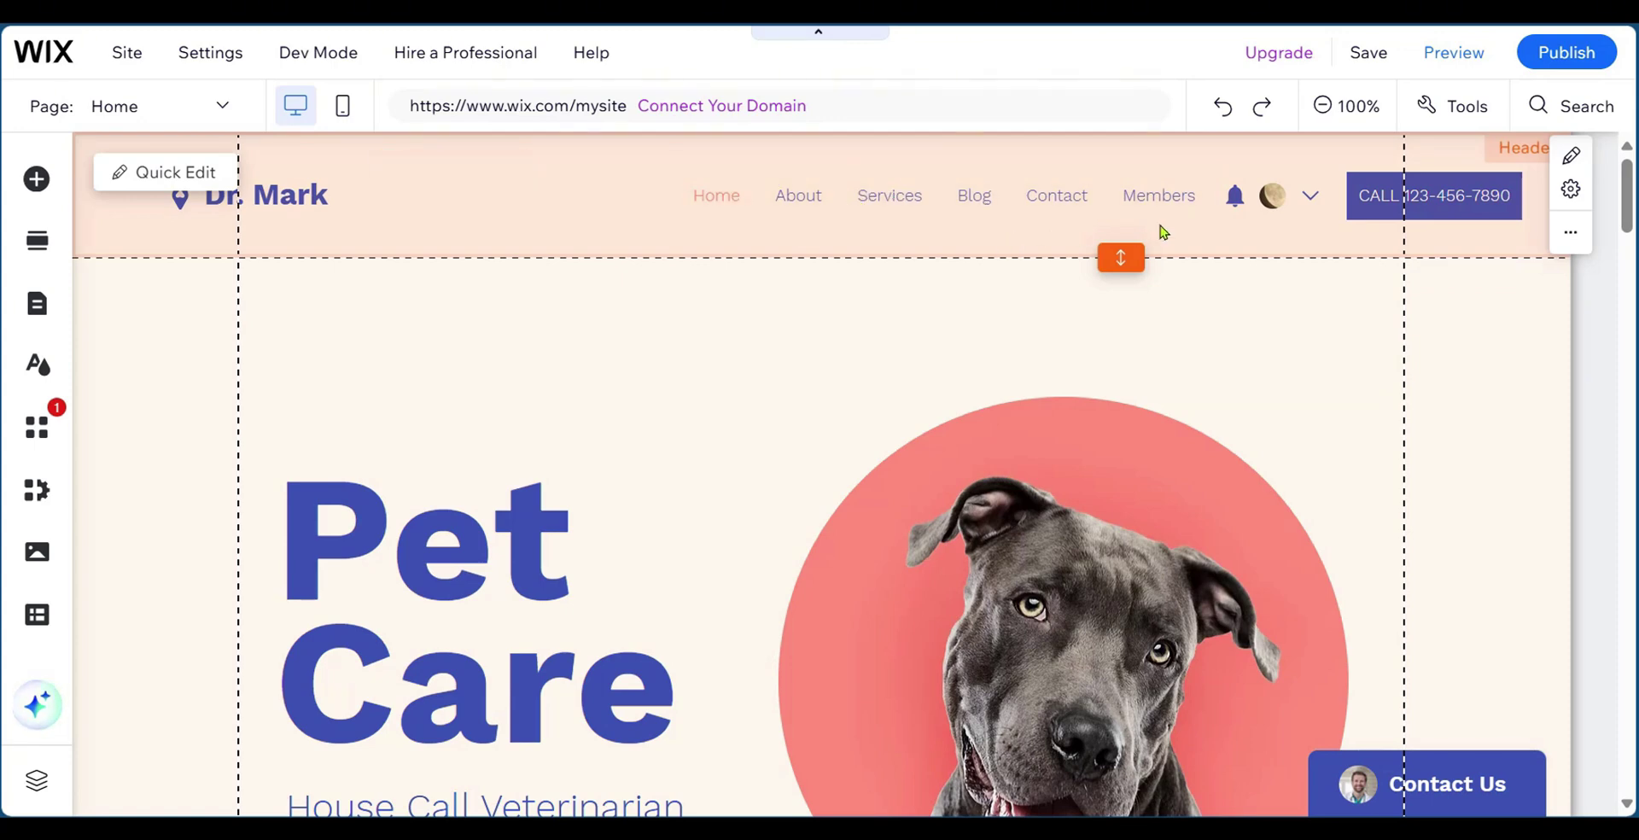
# Apply the horizontal menu design with heavy black lettering and a green active item to the header menu.
pyautogui.click(744, 214)
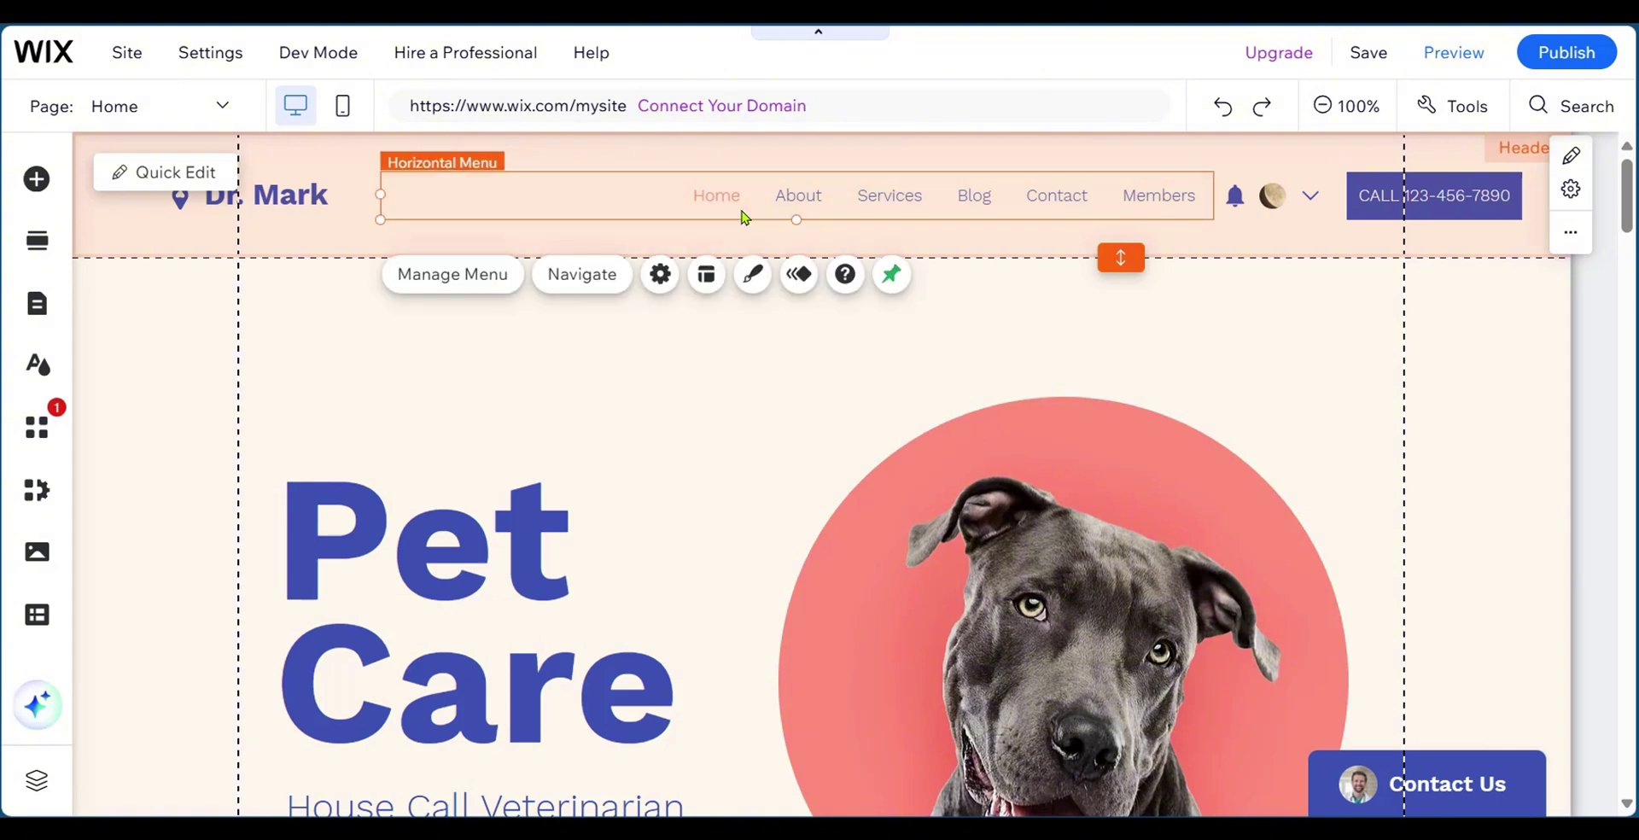
pyautogui.click(751, 289)
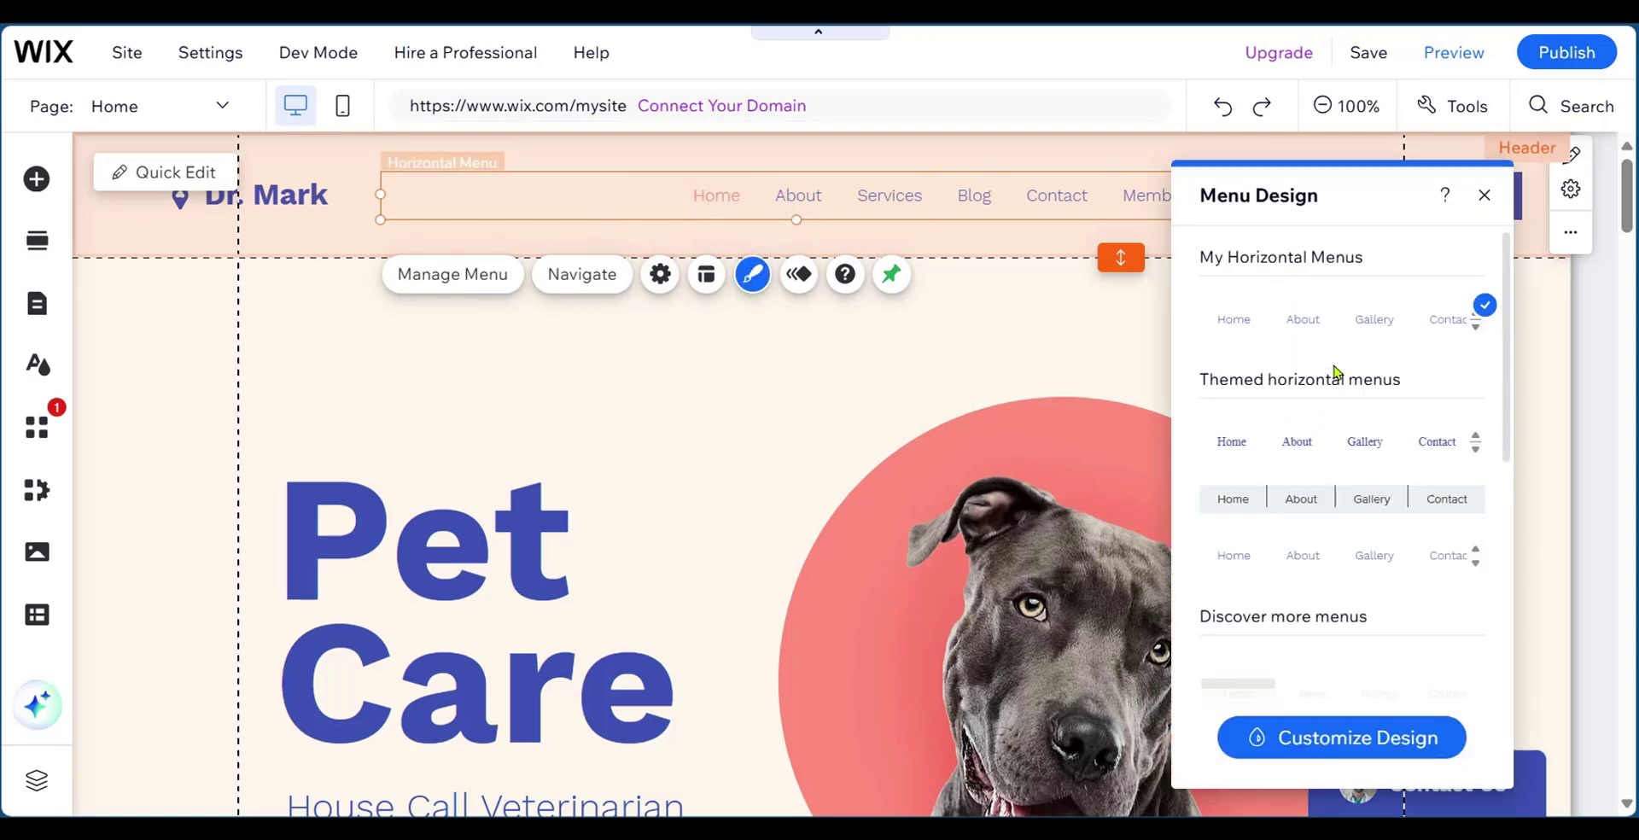
pyautogui.scroll(-3, 1337, 372)
pyautogui.scroll(3, 1334, 371)
pyautogui.scroll(-1, 1293, 498)
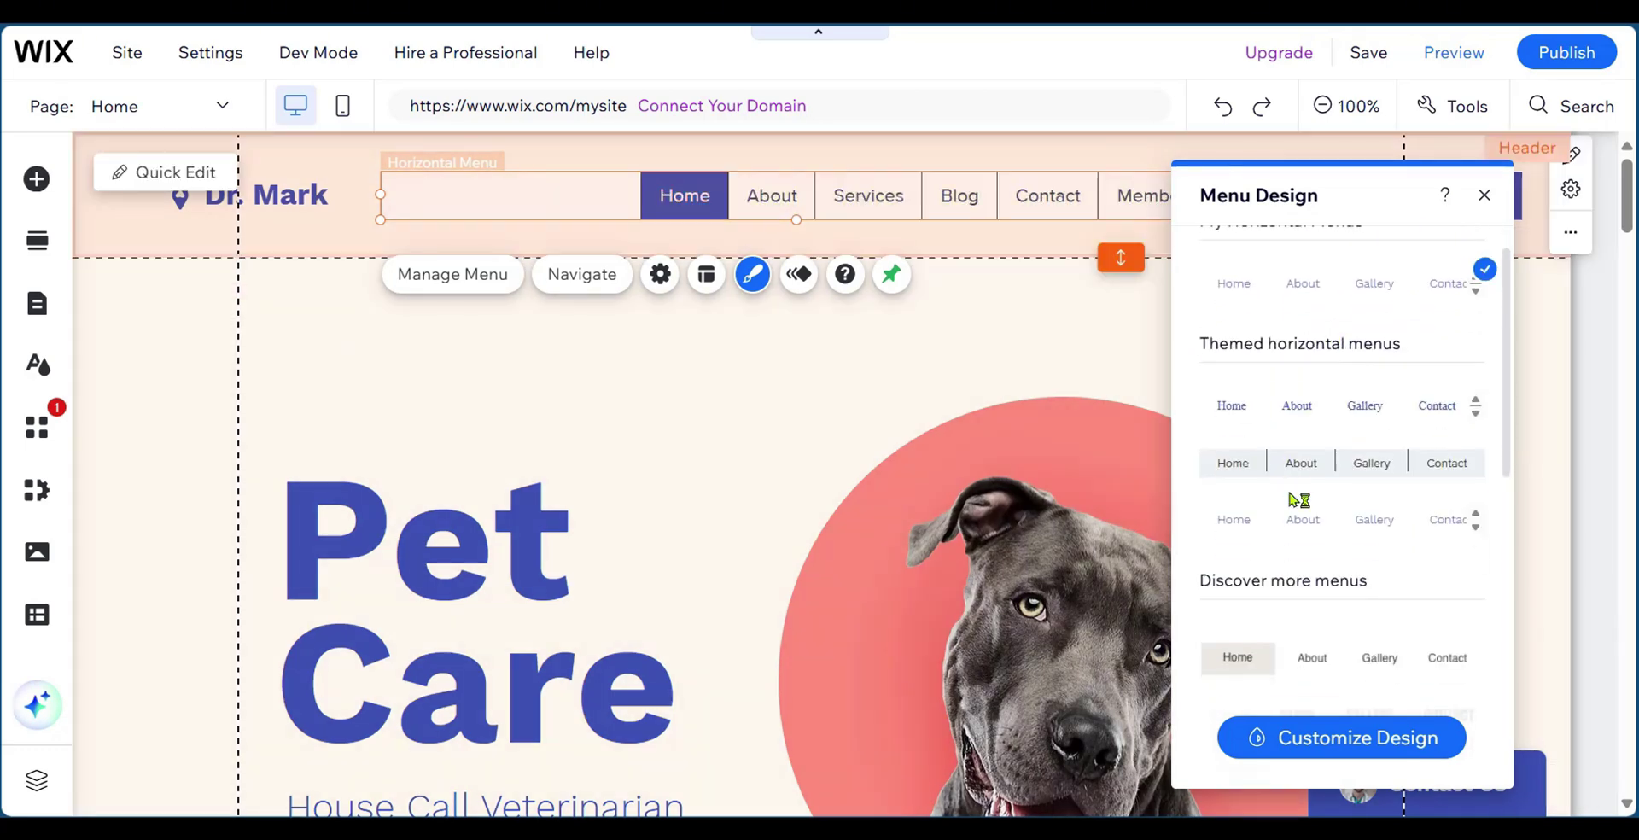
pyautogui.scroll(-5, 1297, 499)
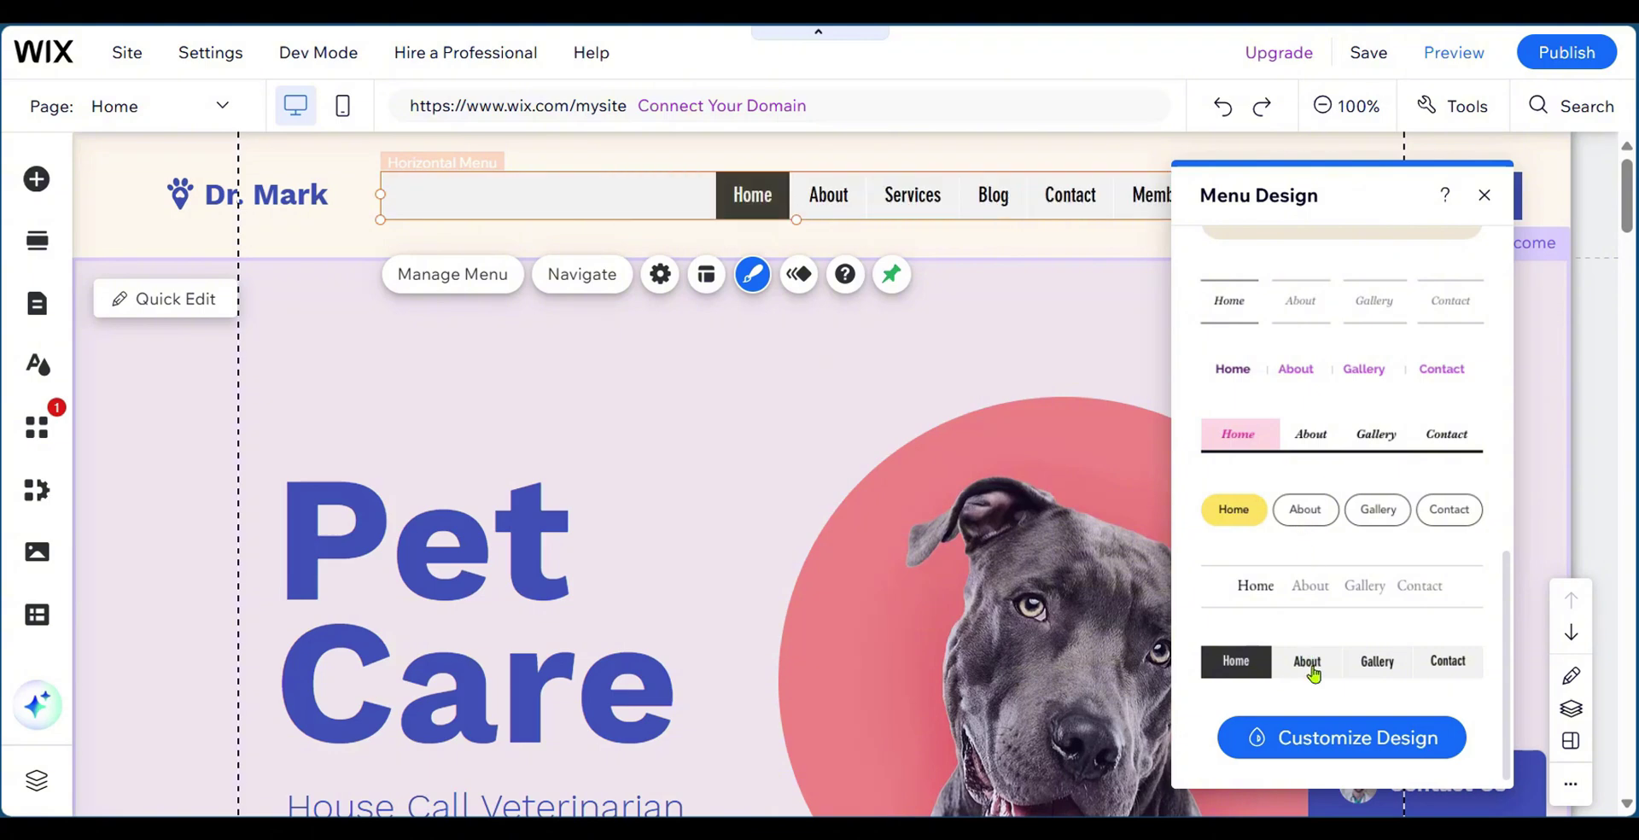
pyautogui.scroll(5, 1246, 444)
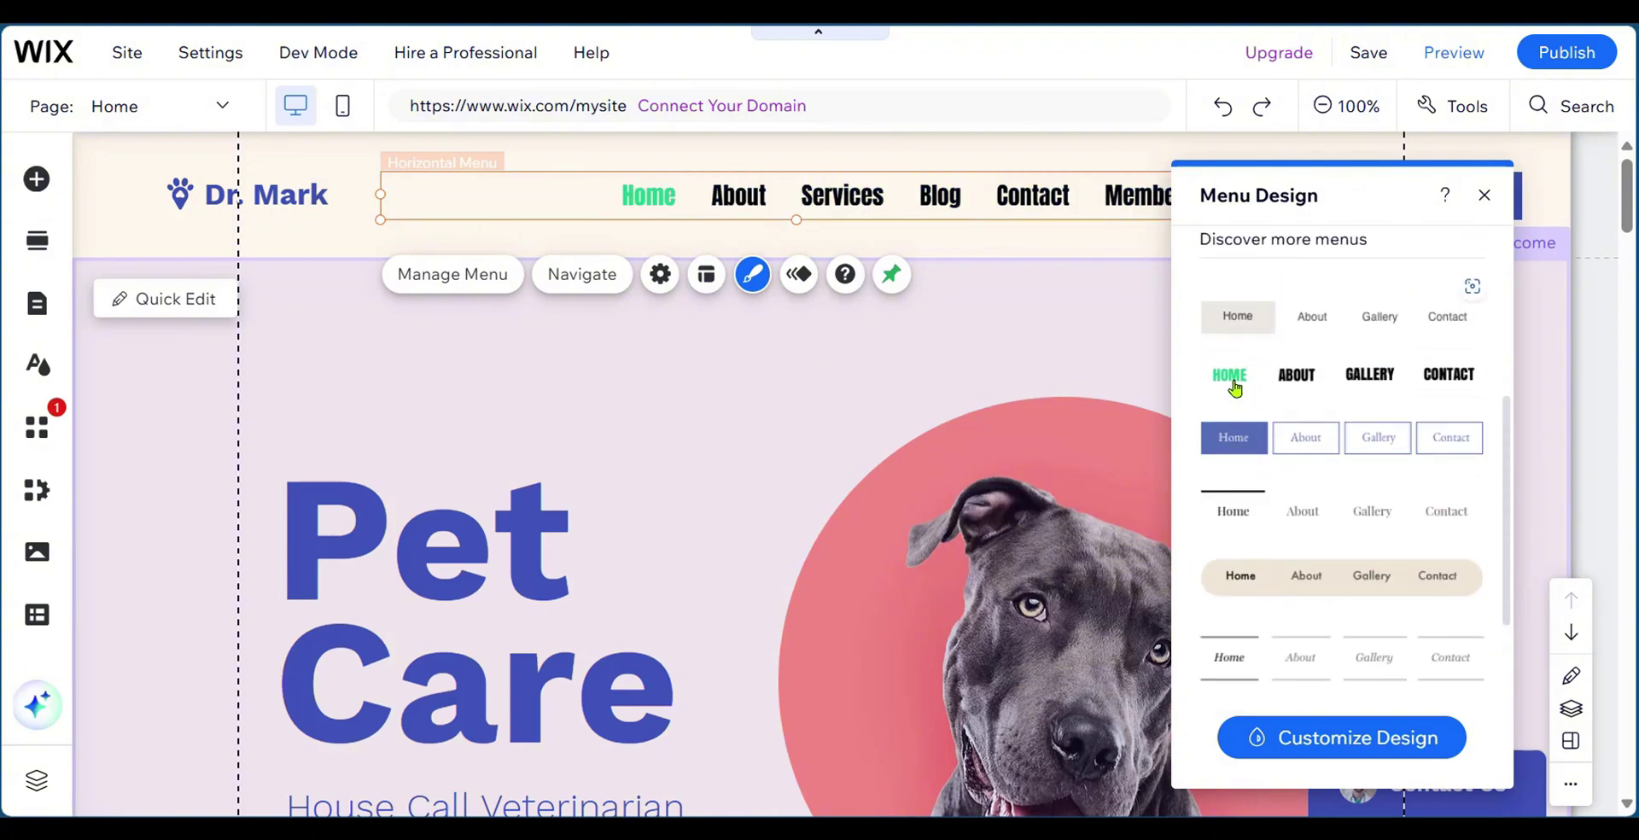
pyautogui.click(1227, 385)
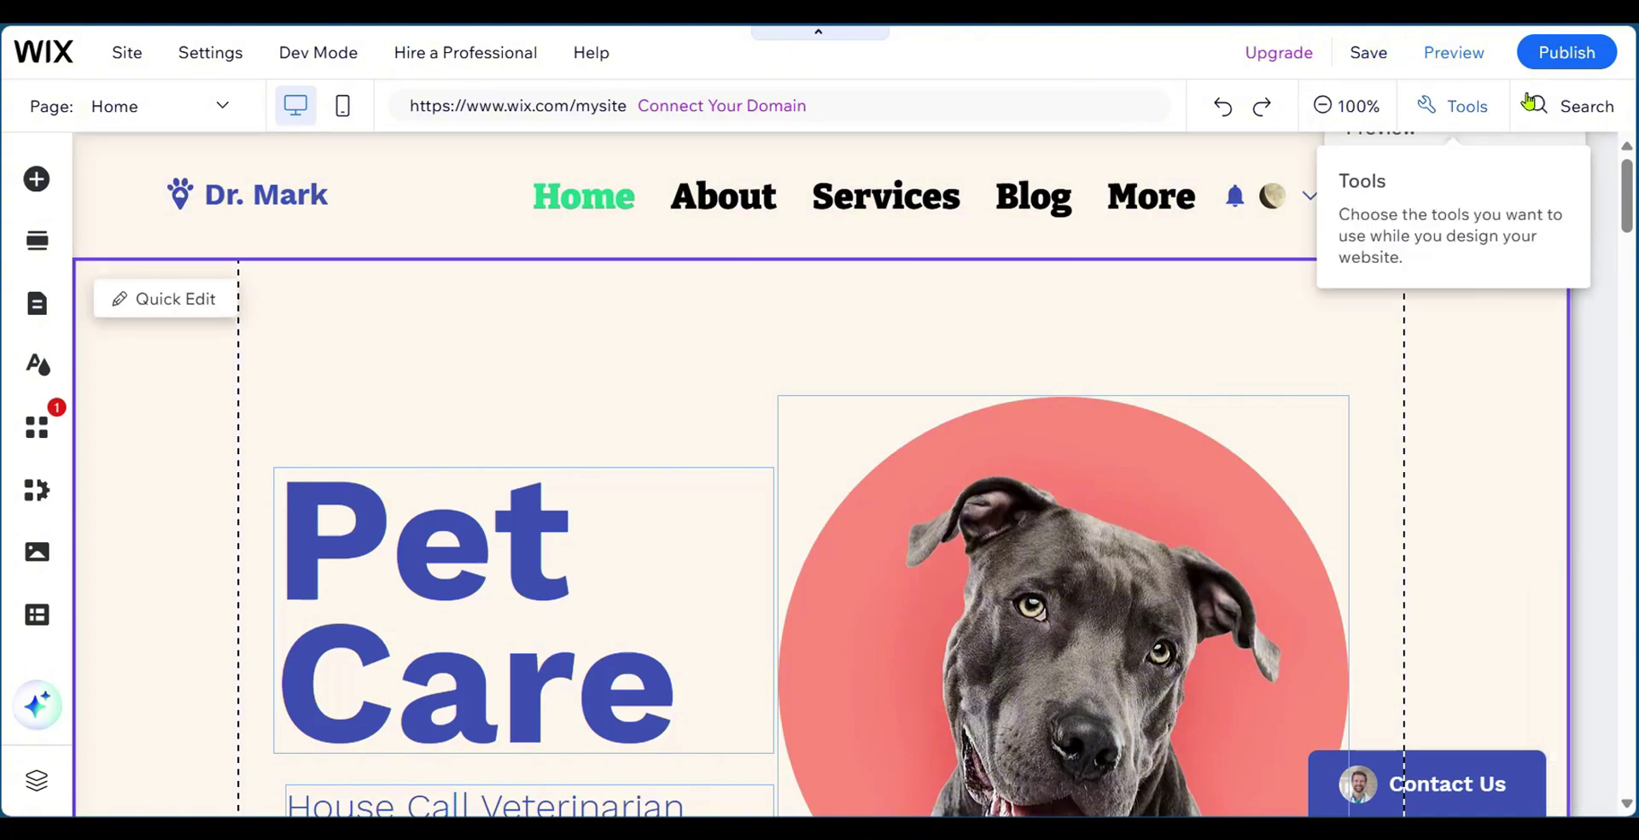
# Preview the site and look through the home page down to the services section.
pyautogui.click(1448, 65)
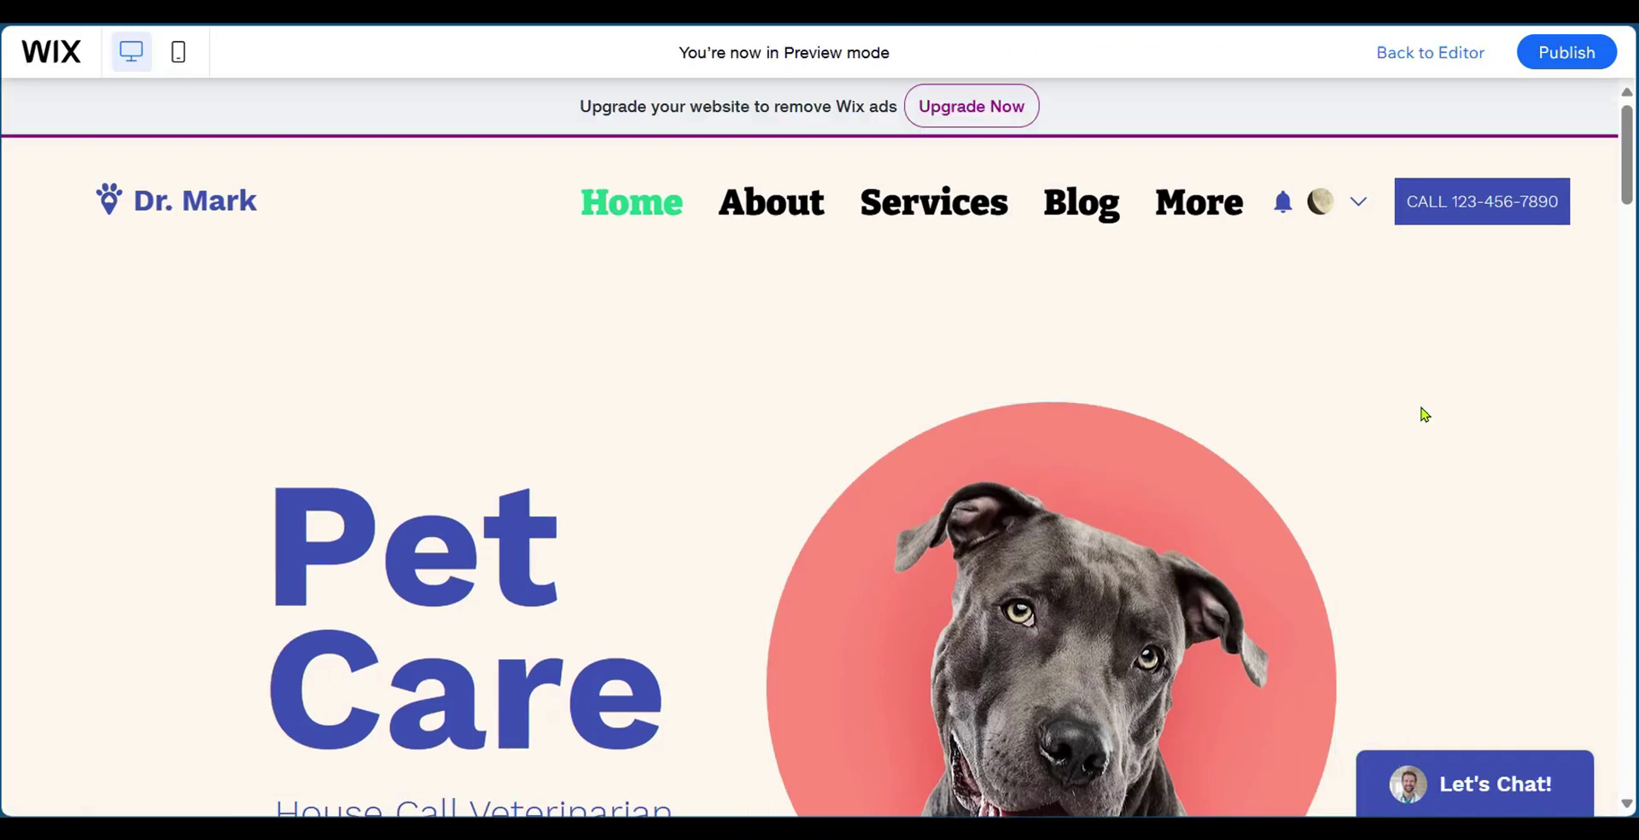
pyautogui.scroll(-4, 1424, 414)
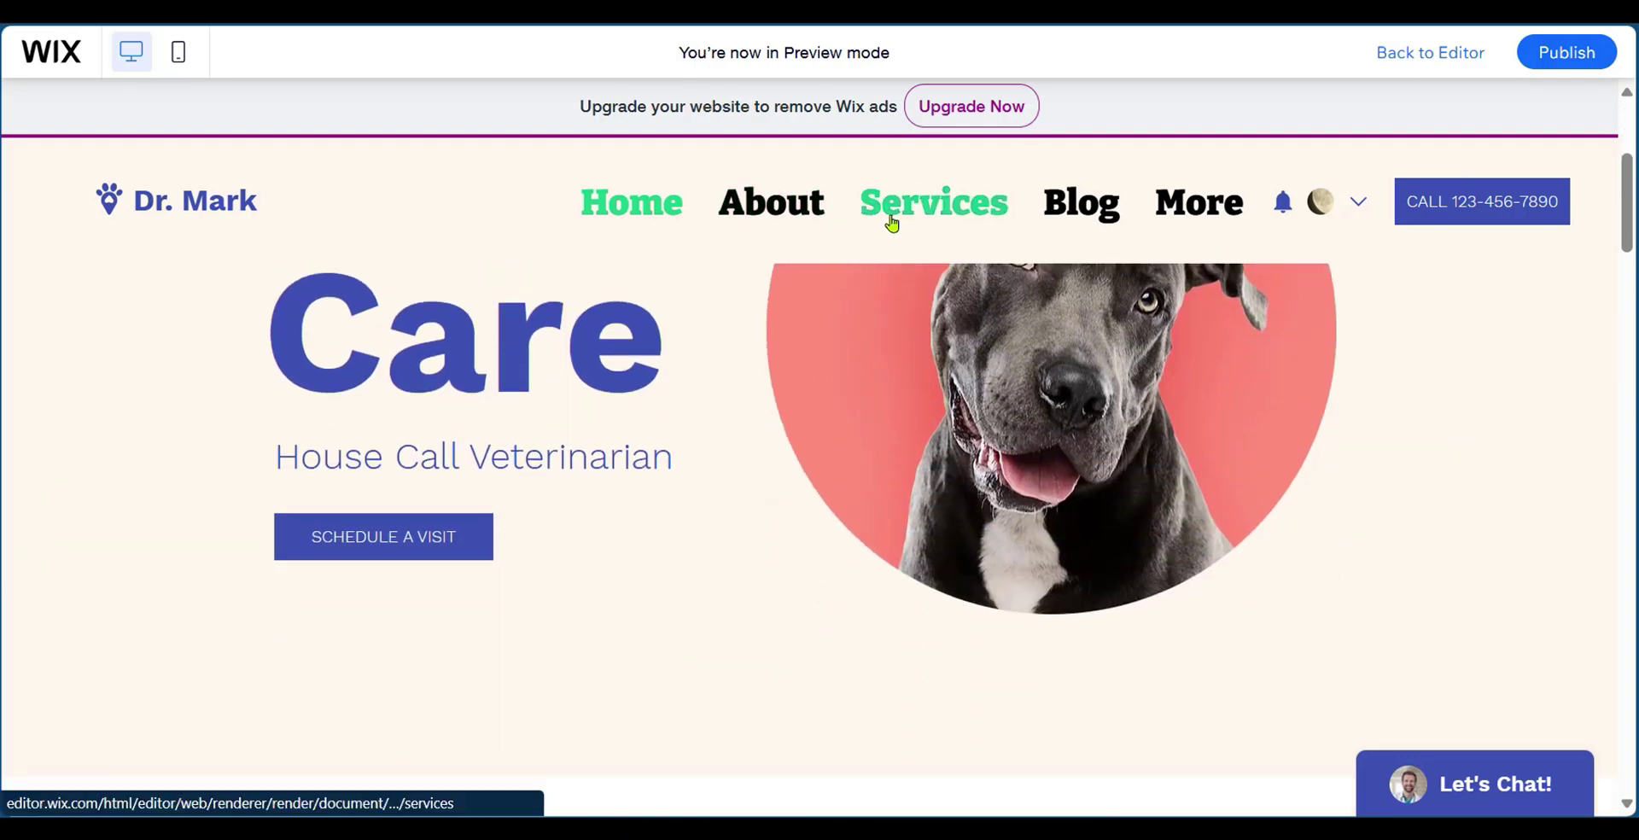
pyautogui.scroll(-5, 783, 575)
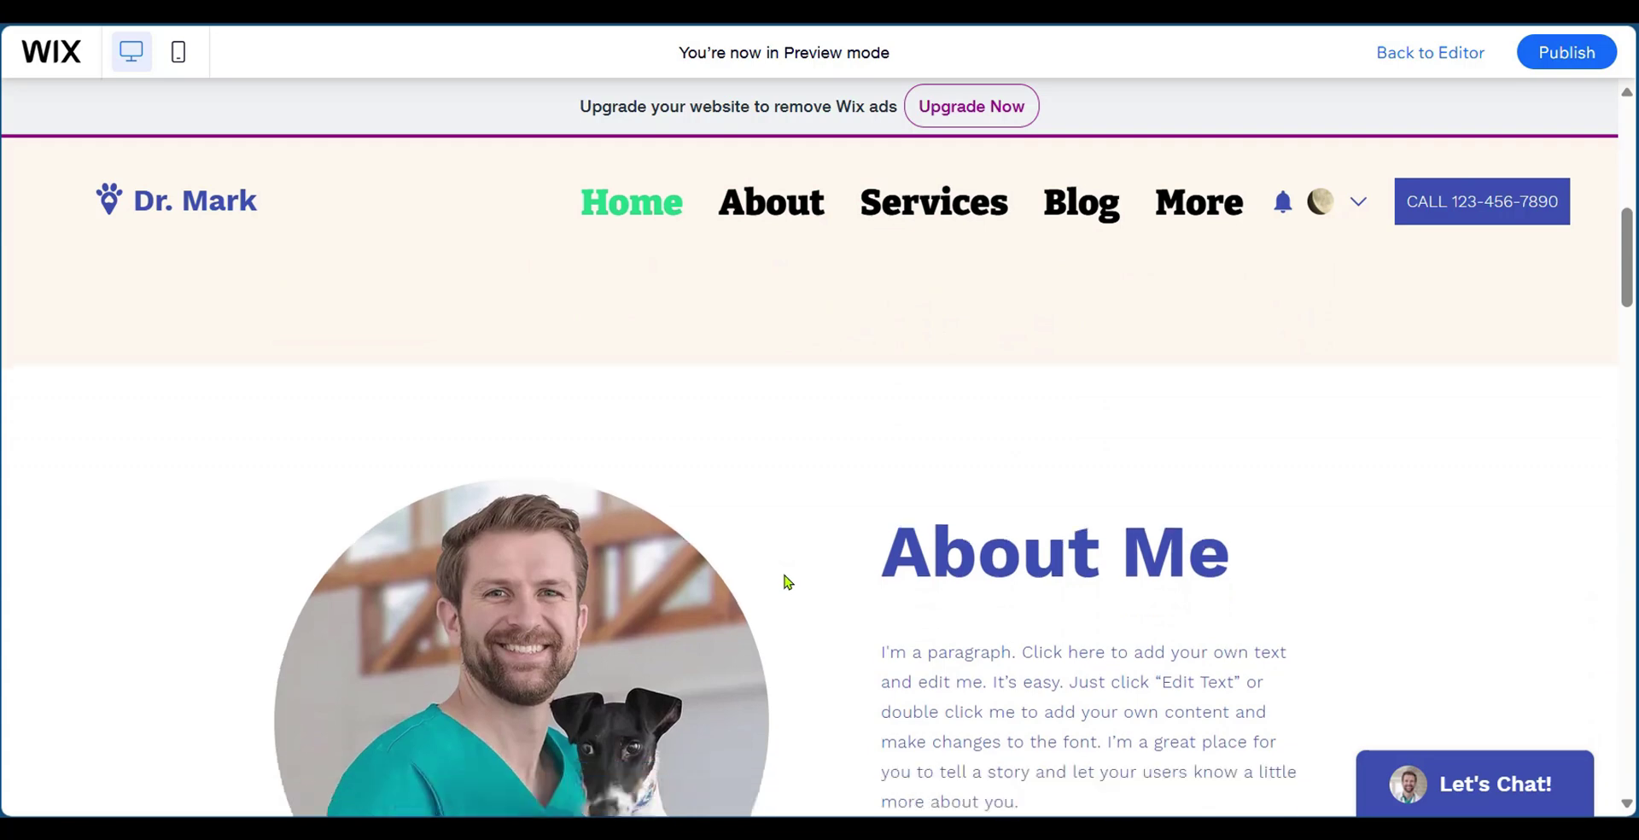
pyautogui.scroll(-12, 786, 580)
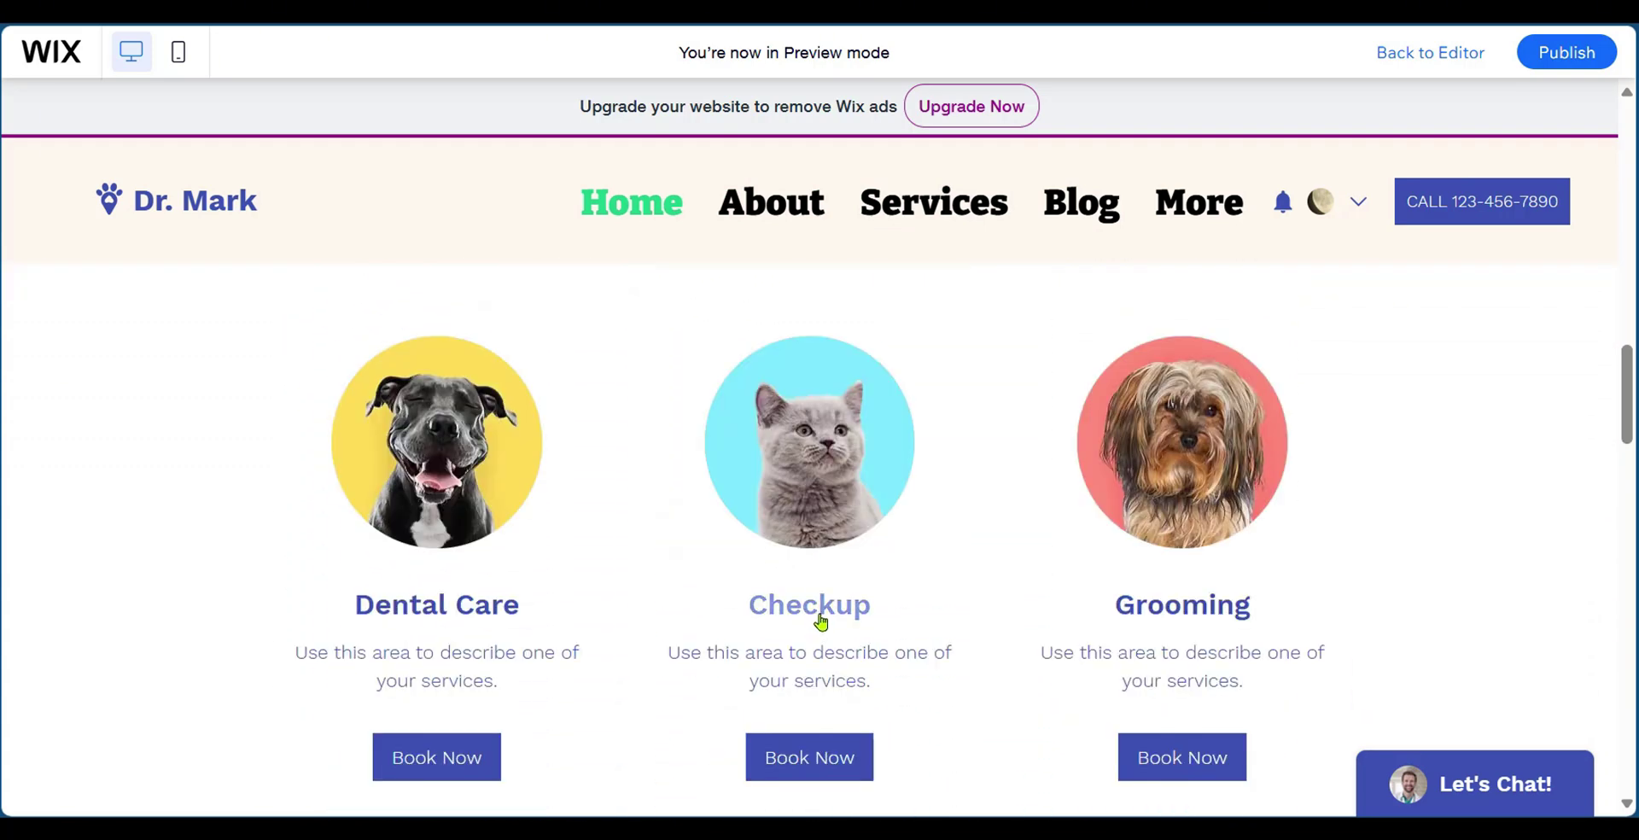
pyautogui.scroll(4, 1195, 265)
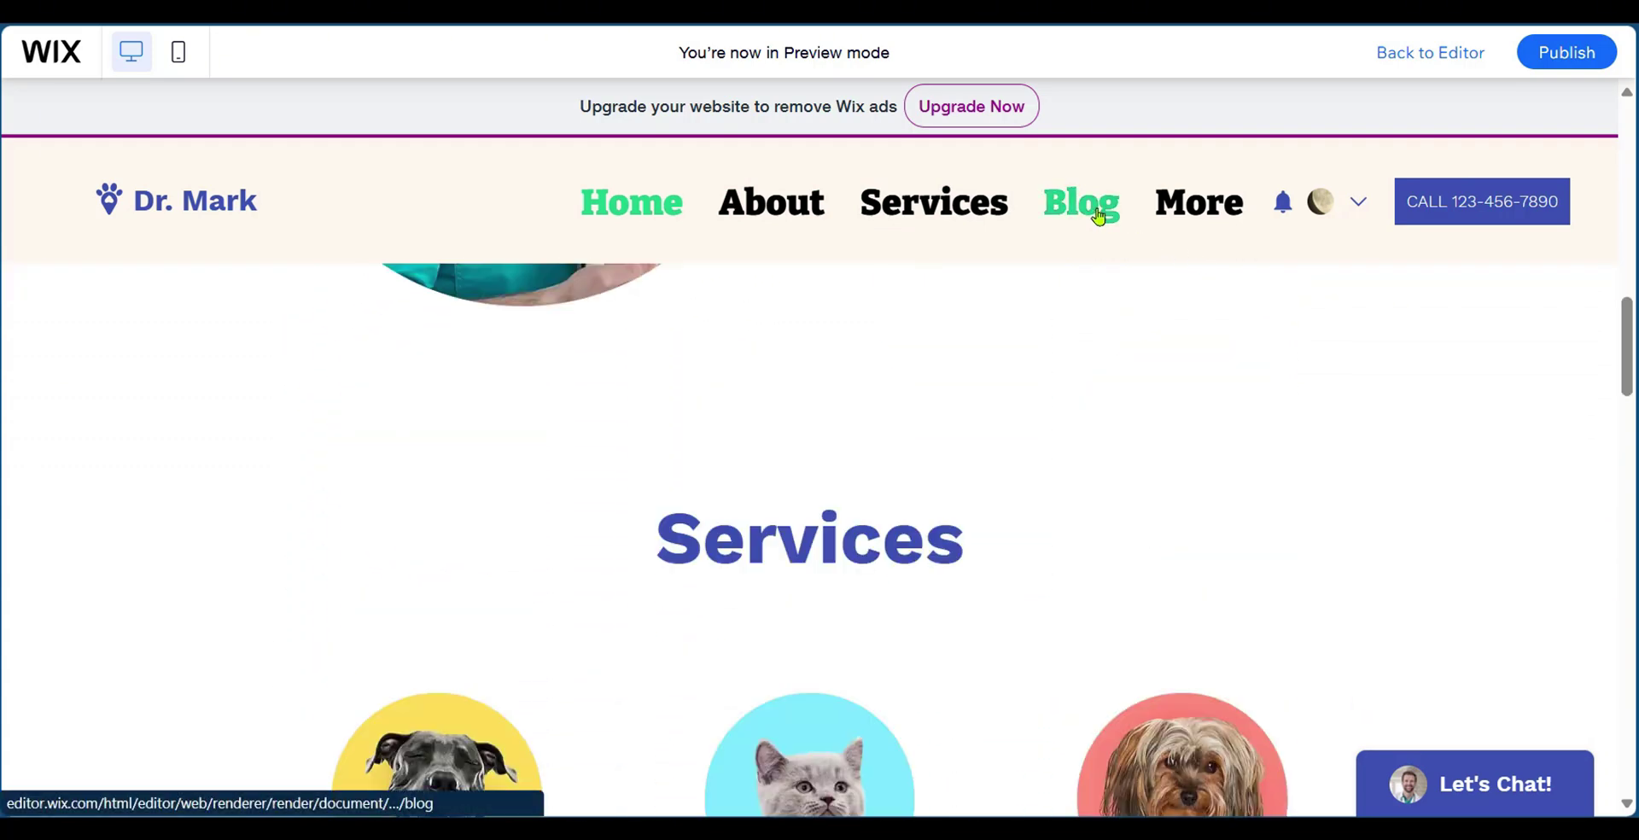
# Check the Blog page with the published post in the preview and return to the editor.
pyautogui.click(1098, 217)
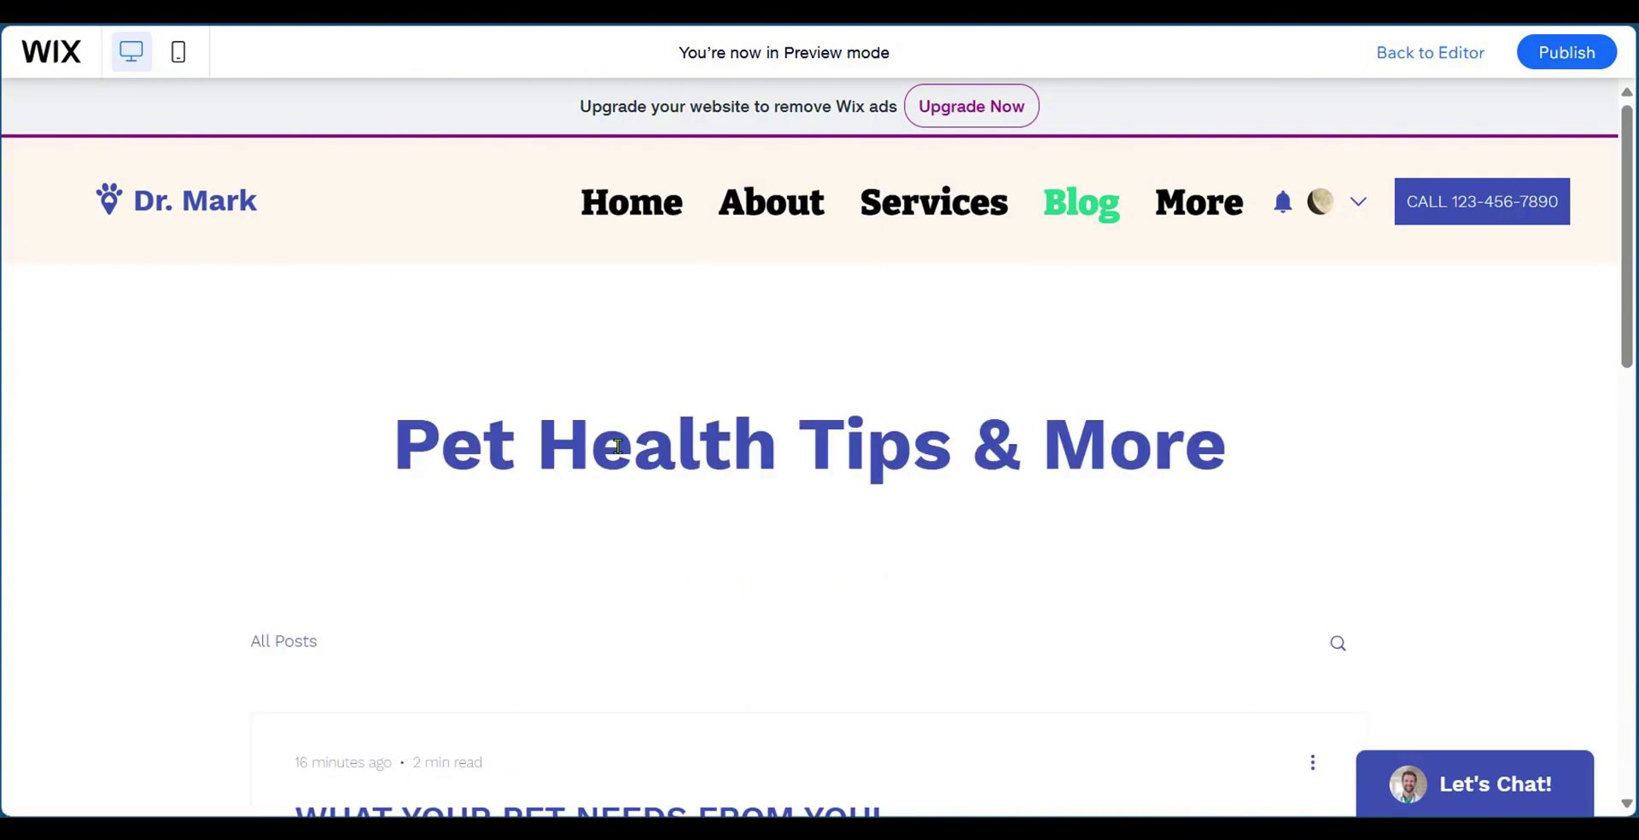
pyautogui.scroll(-5, 1057, 446)
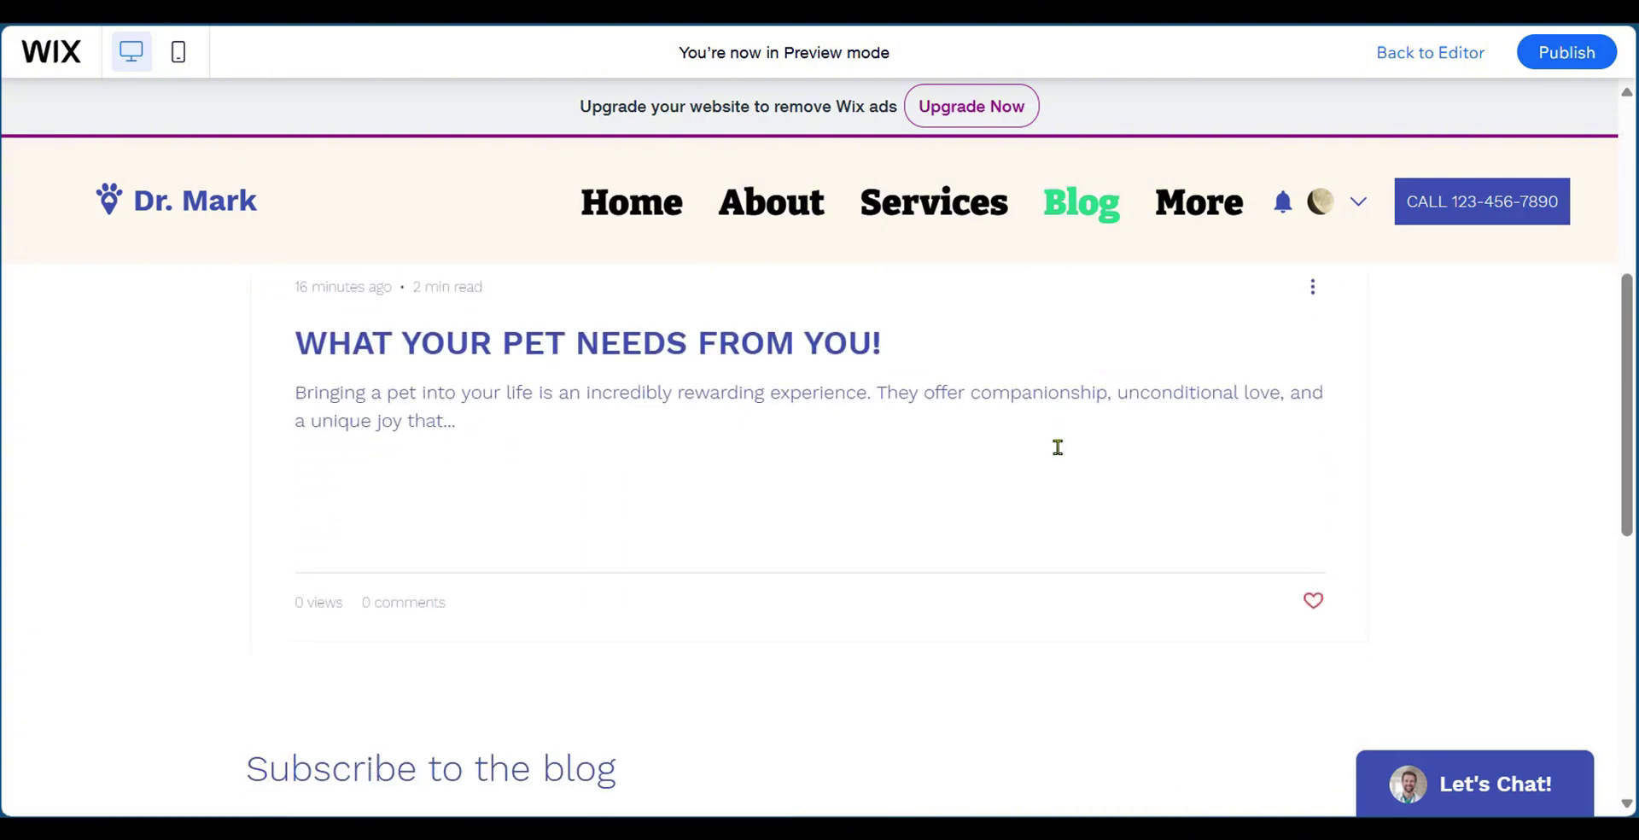
pyautogui.scroll(1, 1056, 456)
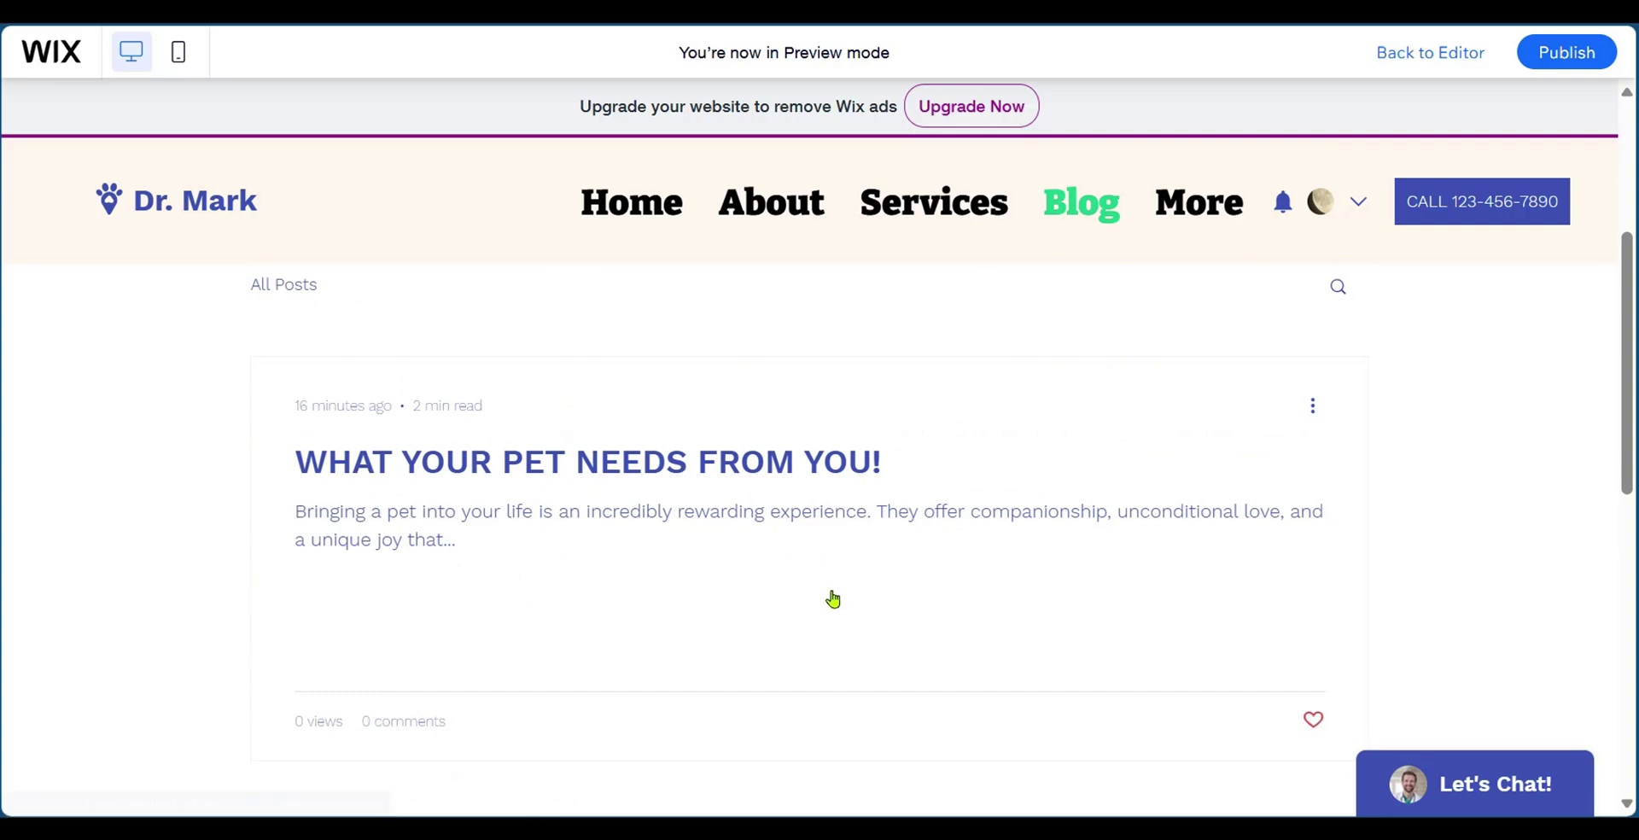
pyautogui.scroll(-3, 845, 614)
pyautogui.scroll(3, 772, 563)
pyautogui.click(1421, 56)
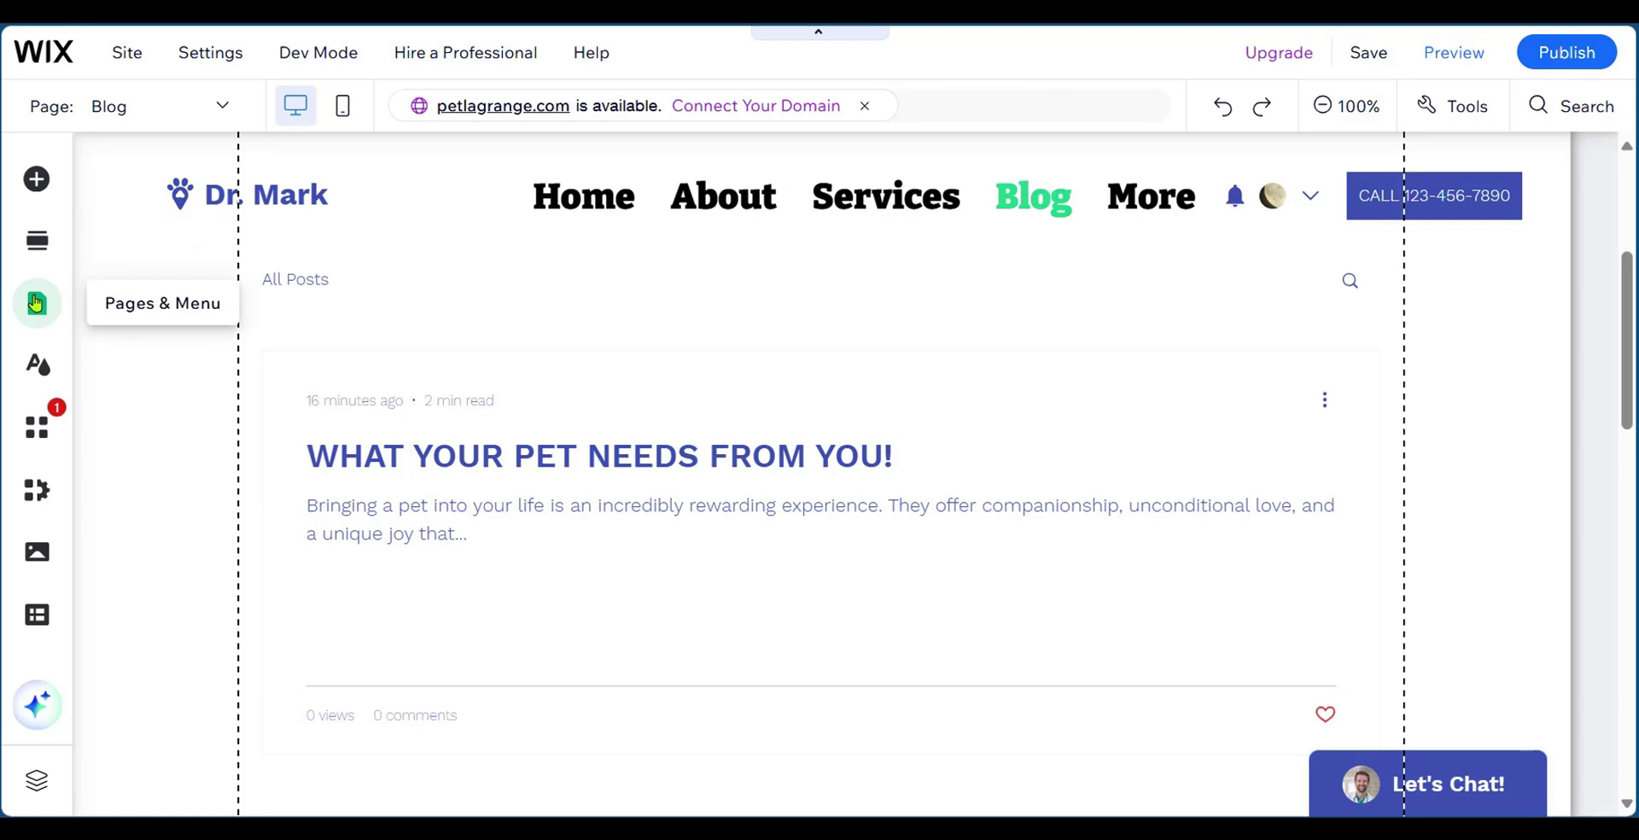
# Review the site design options, the site menu's pages and the actions available for the Blog page.
pyautogui.click(36, 372)
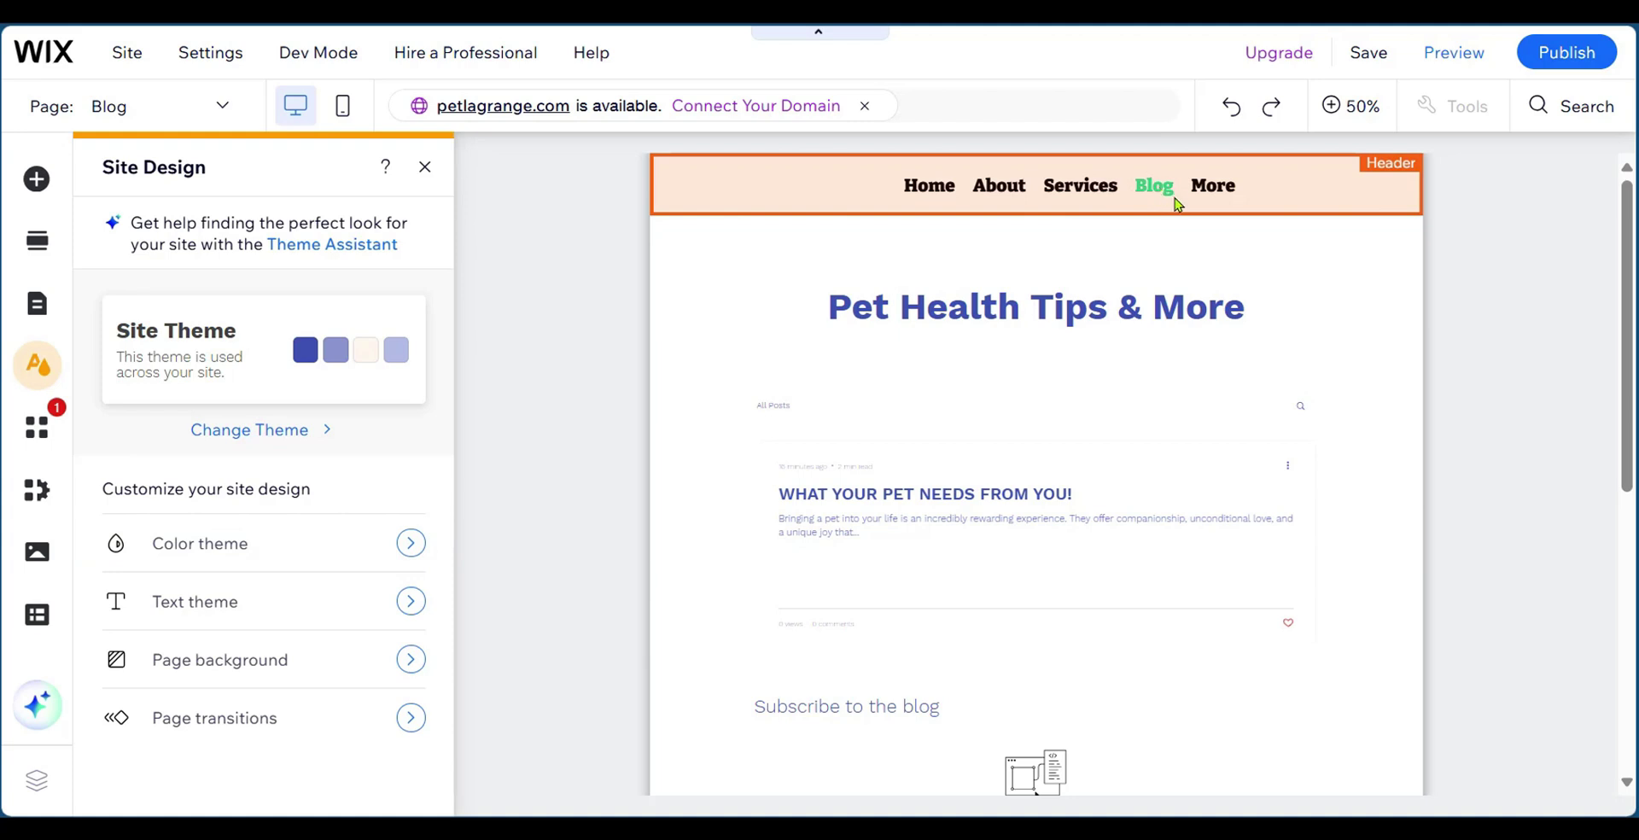
pyautogui.click(905, 546)
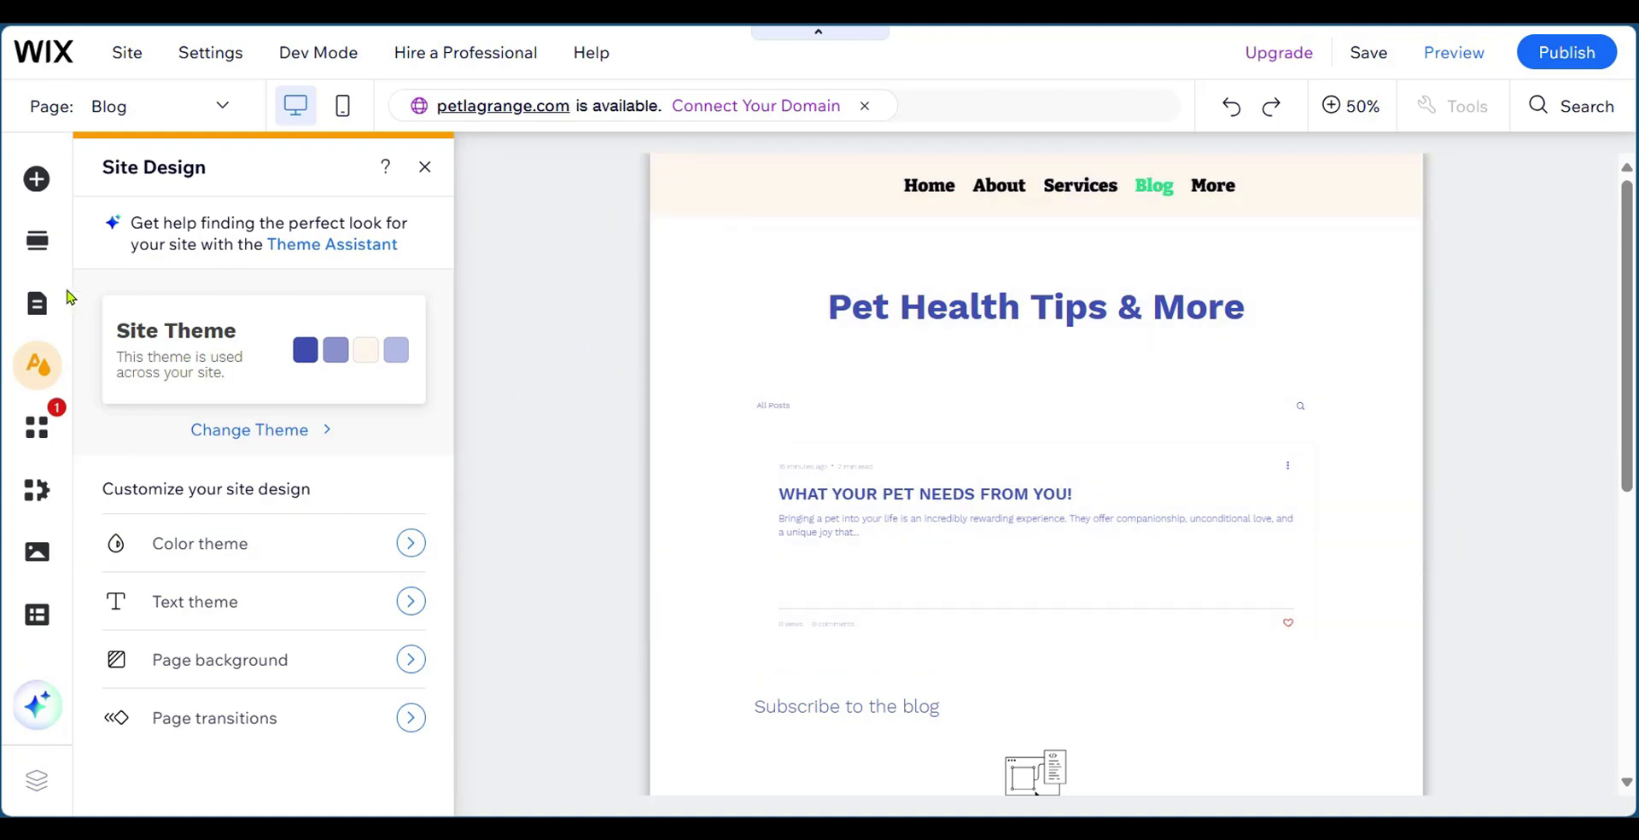
pyautogui.click(47, 315)
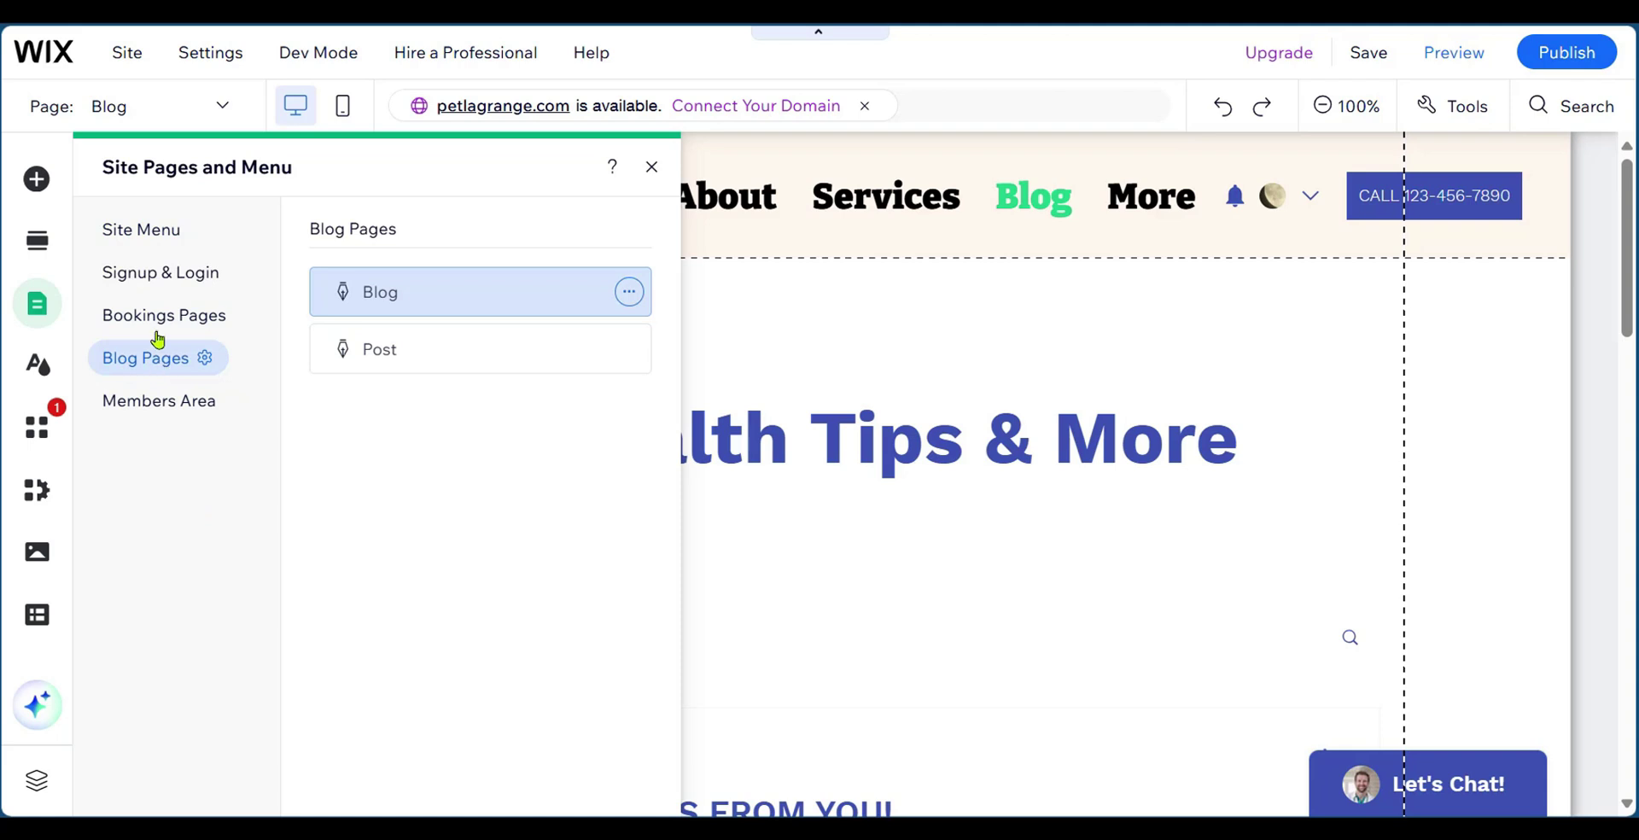
pyautogui.click(141, 238)
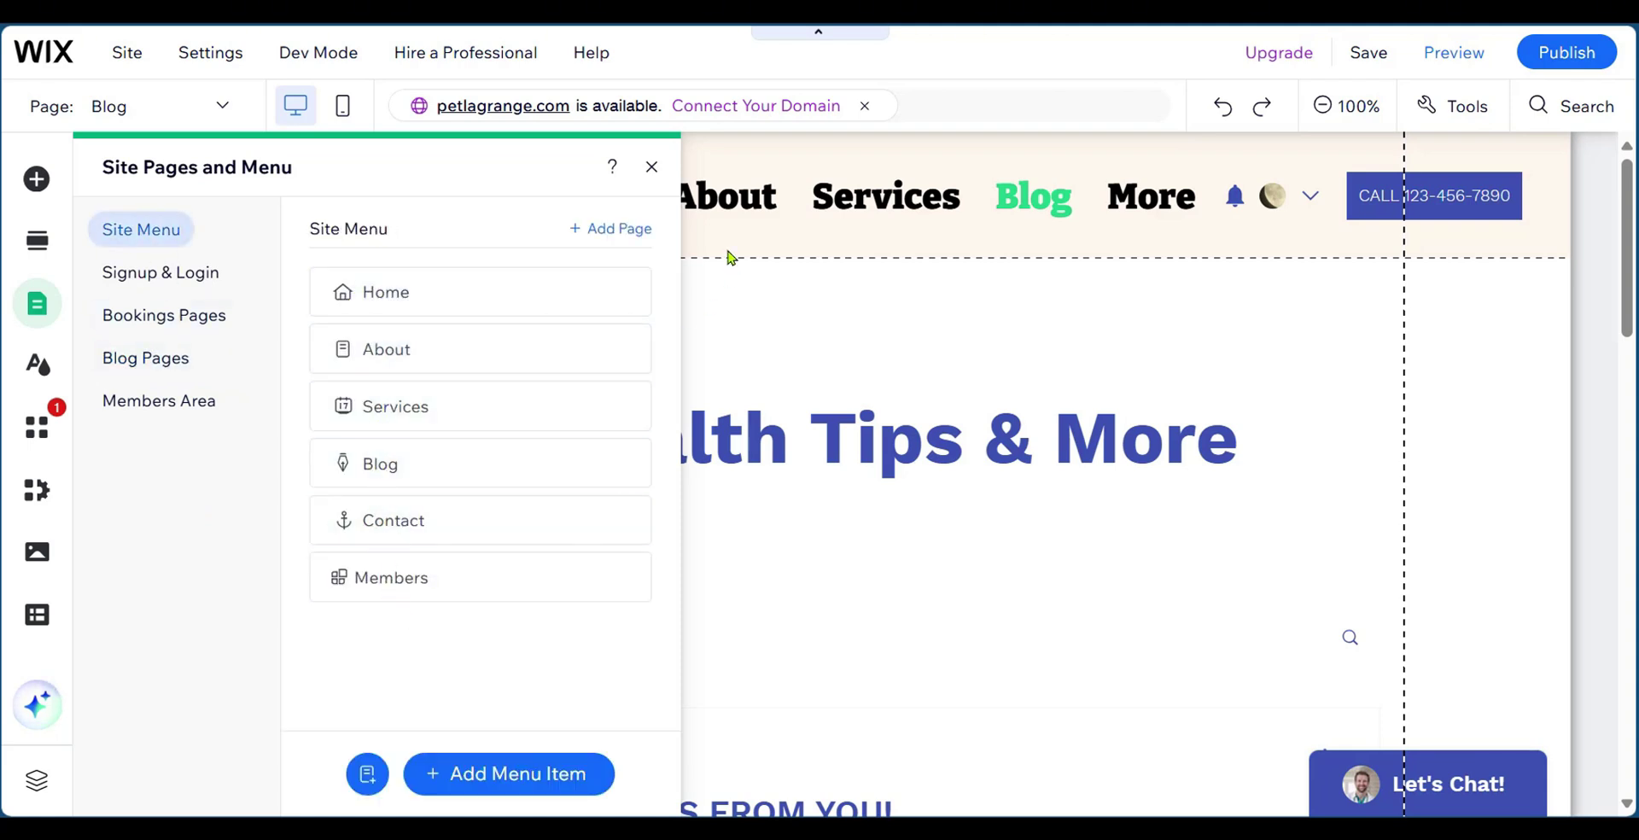
pyautogui.click(120, 357)
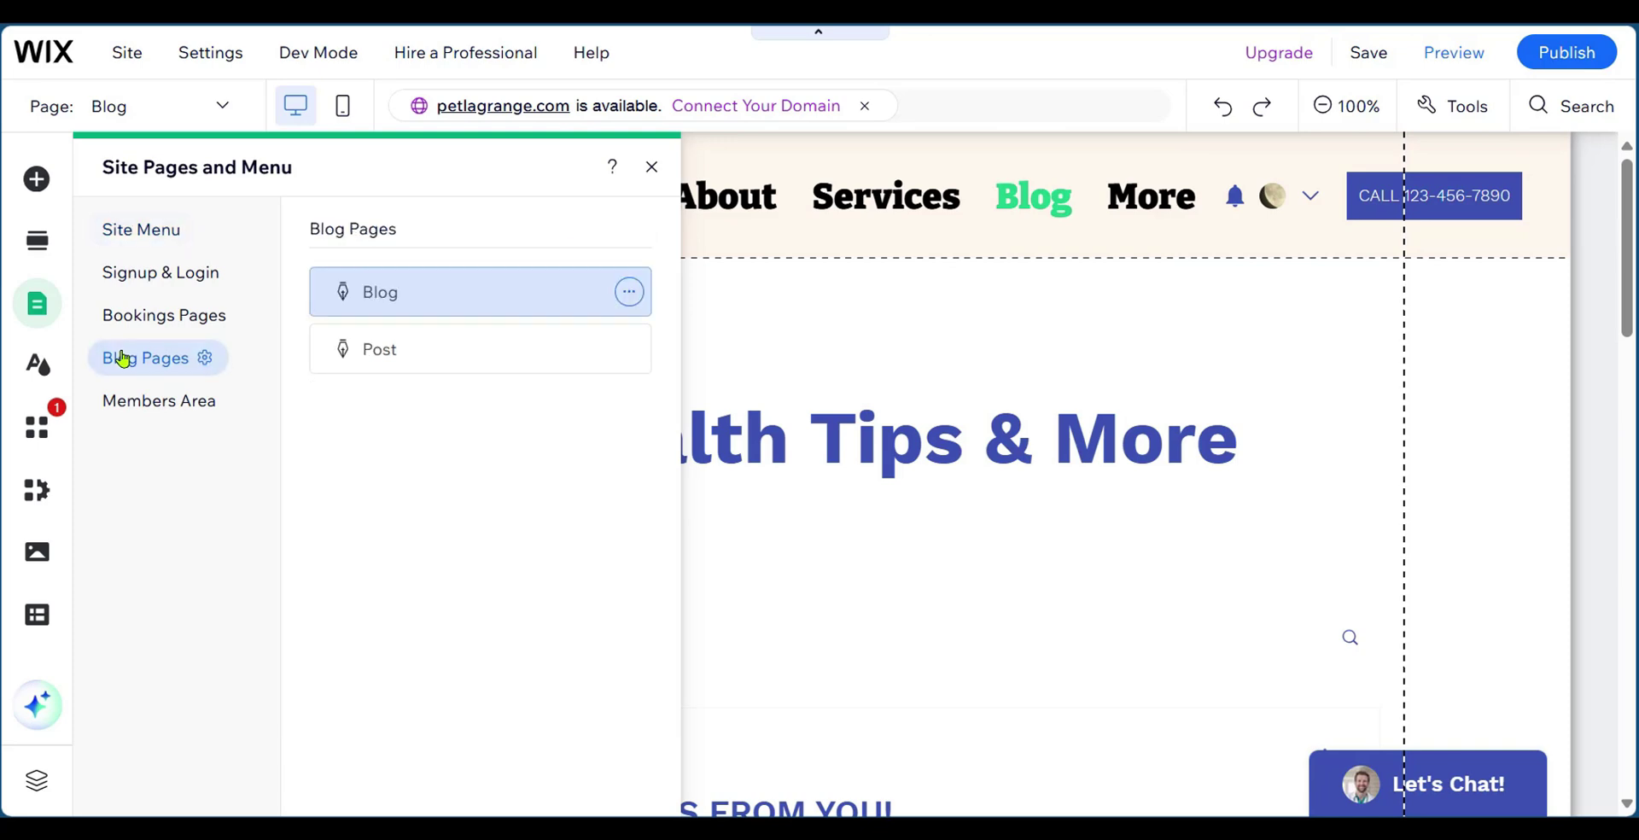
pyautogui.click(629, 291)
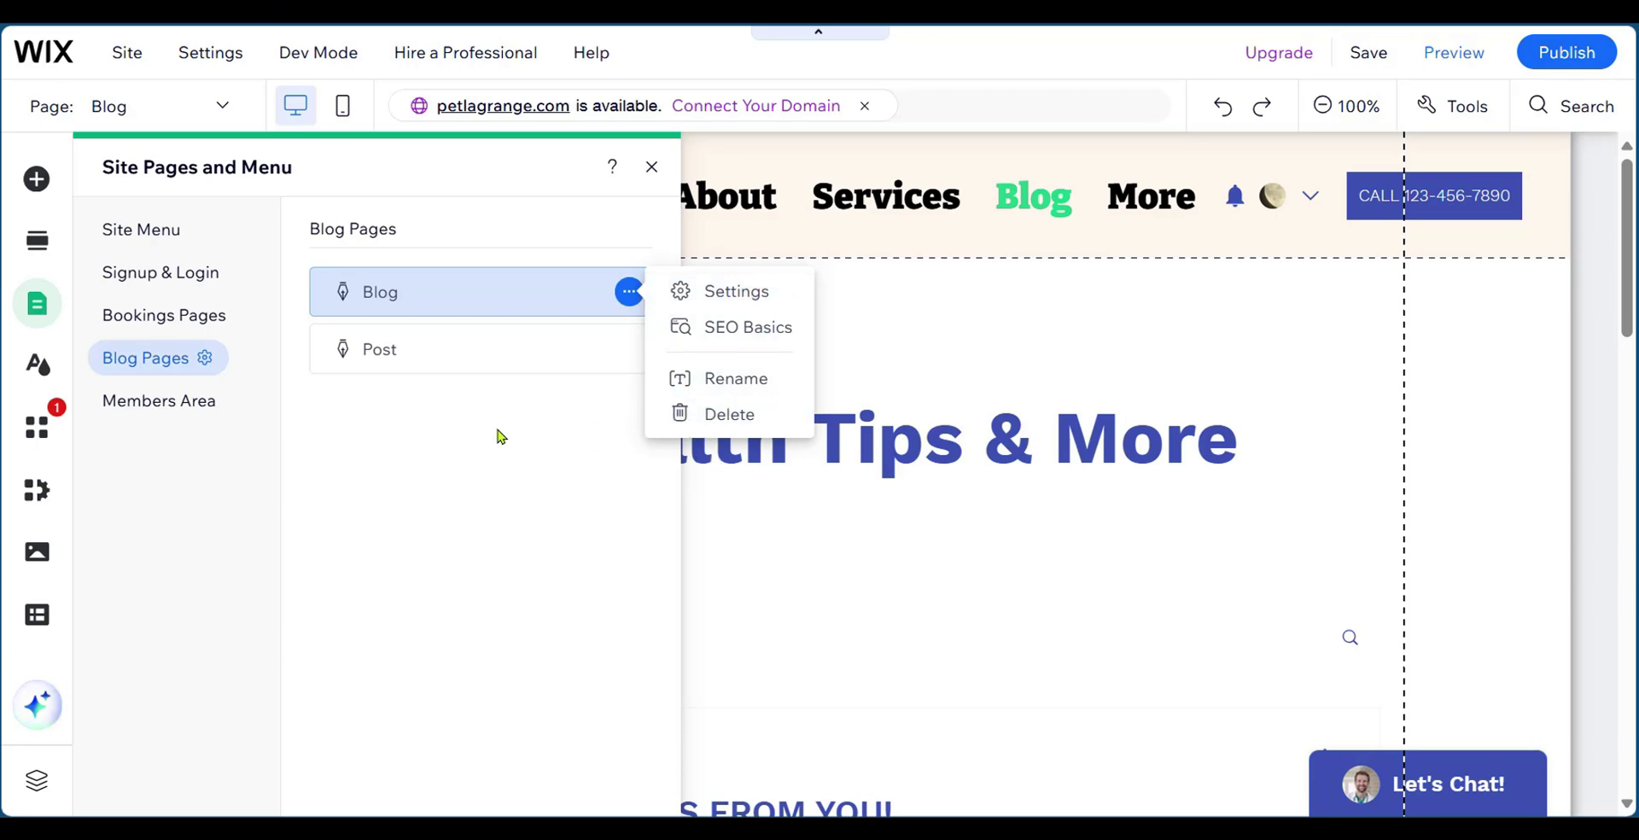
pyautogui.click(454, 429)
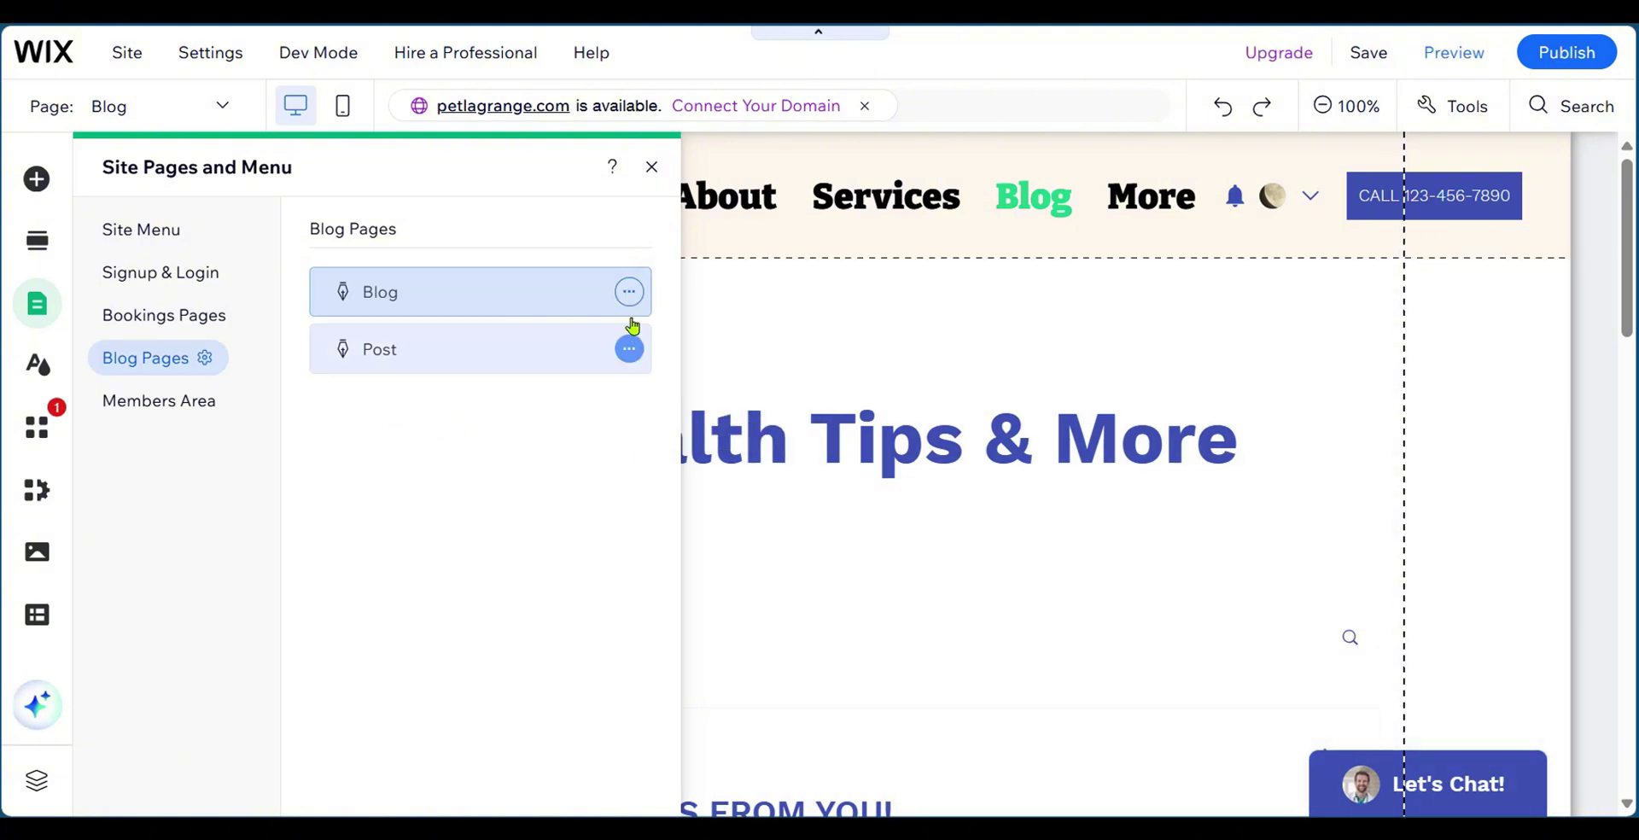
pyautogui.click(652, 169)
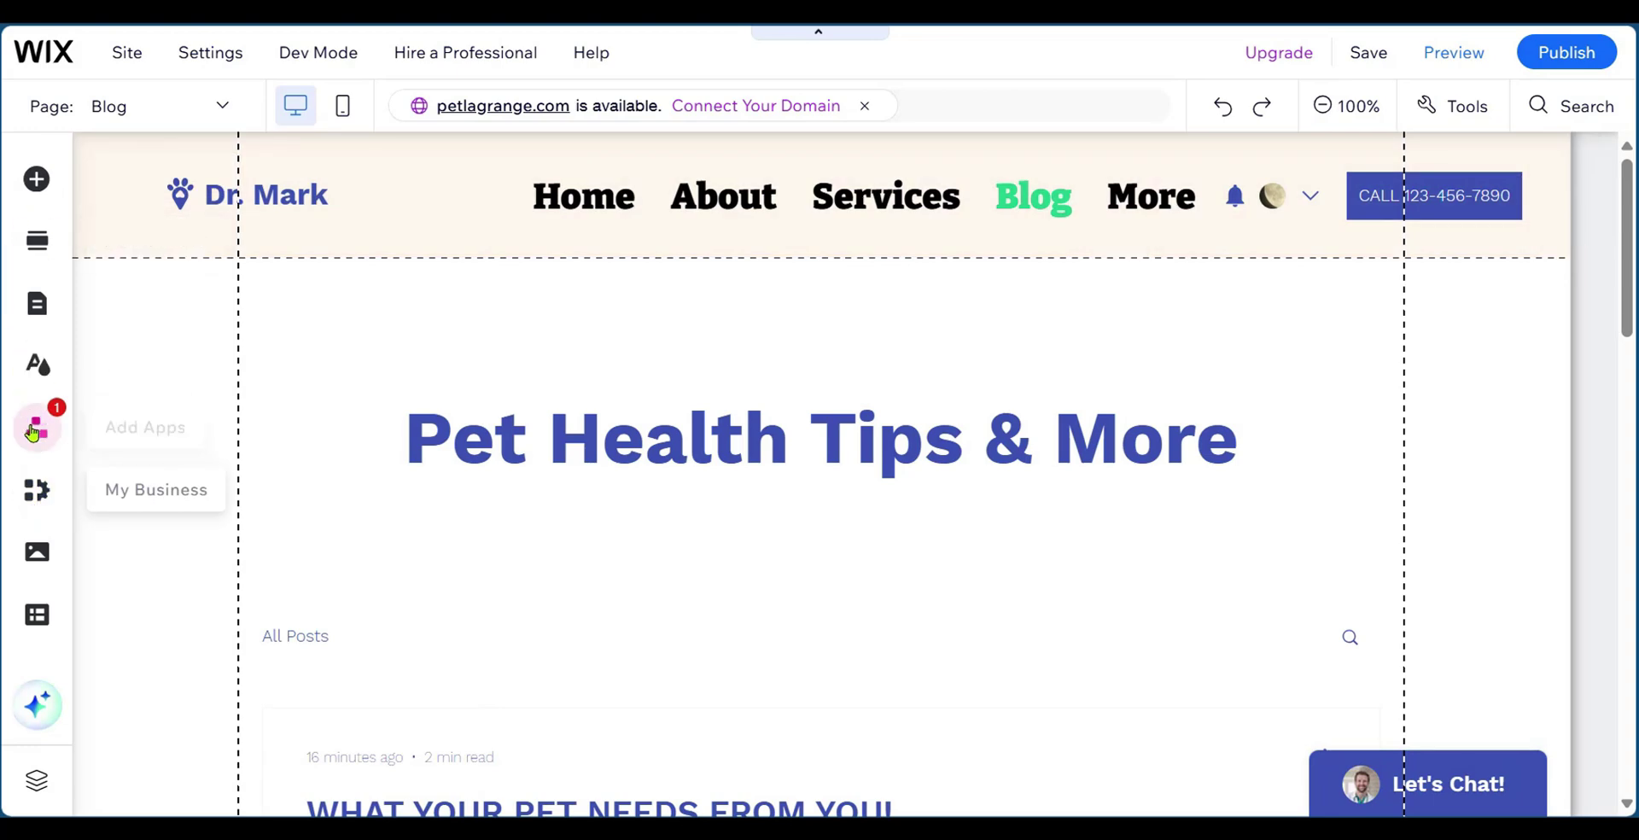
pyautogui.click(647, 541)
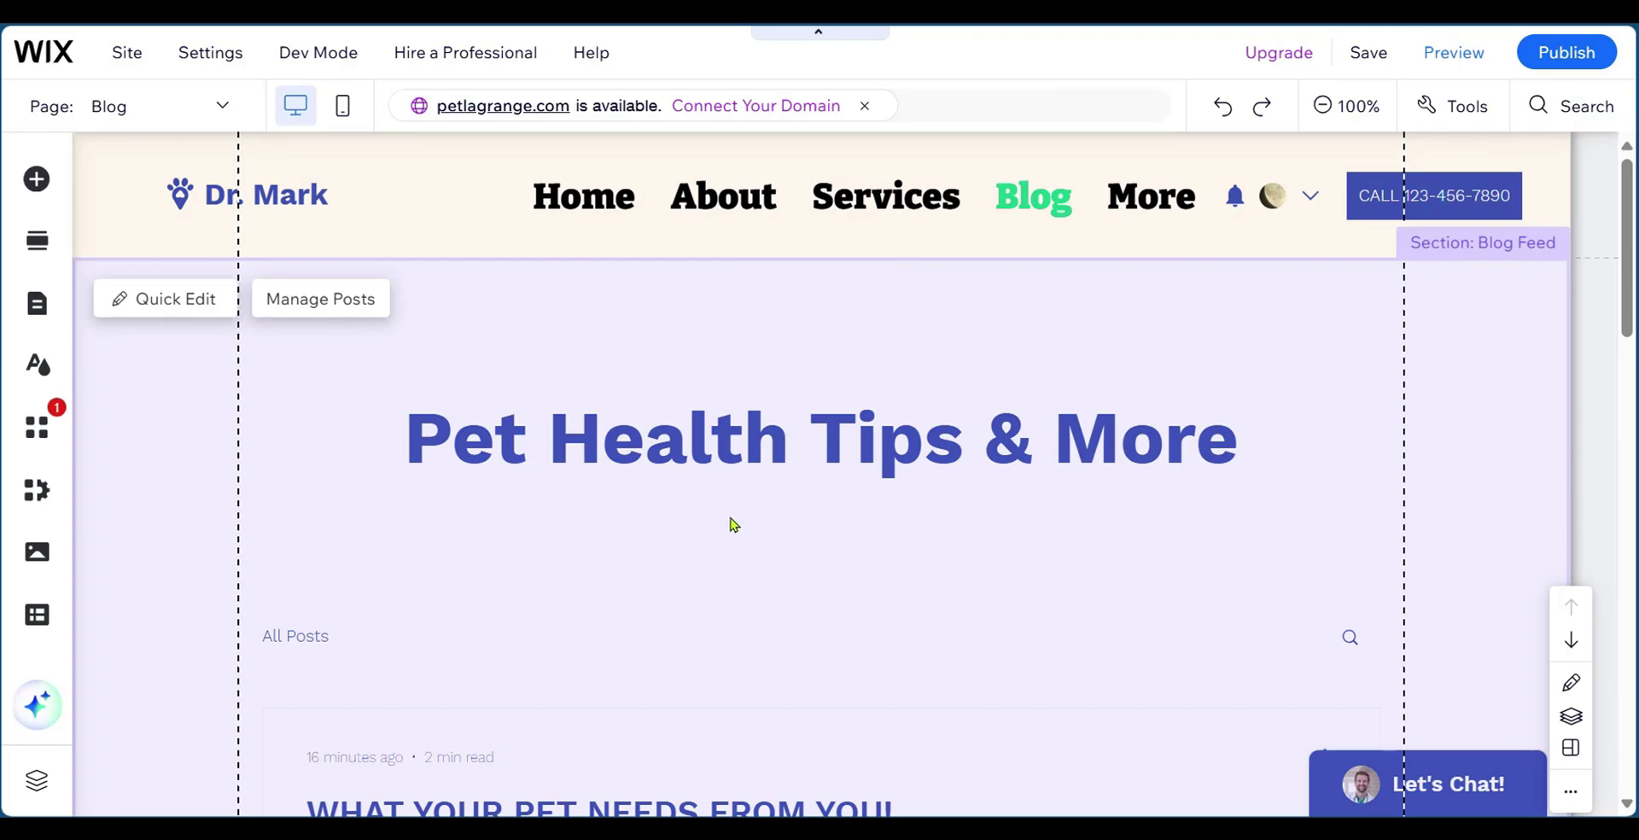
# Replace the site title text beside the paw icon in the header with "PetsVille".
pyautogui.click(290, 202)
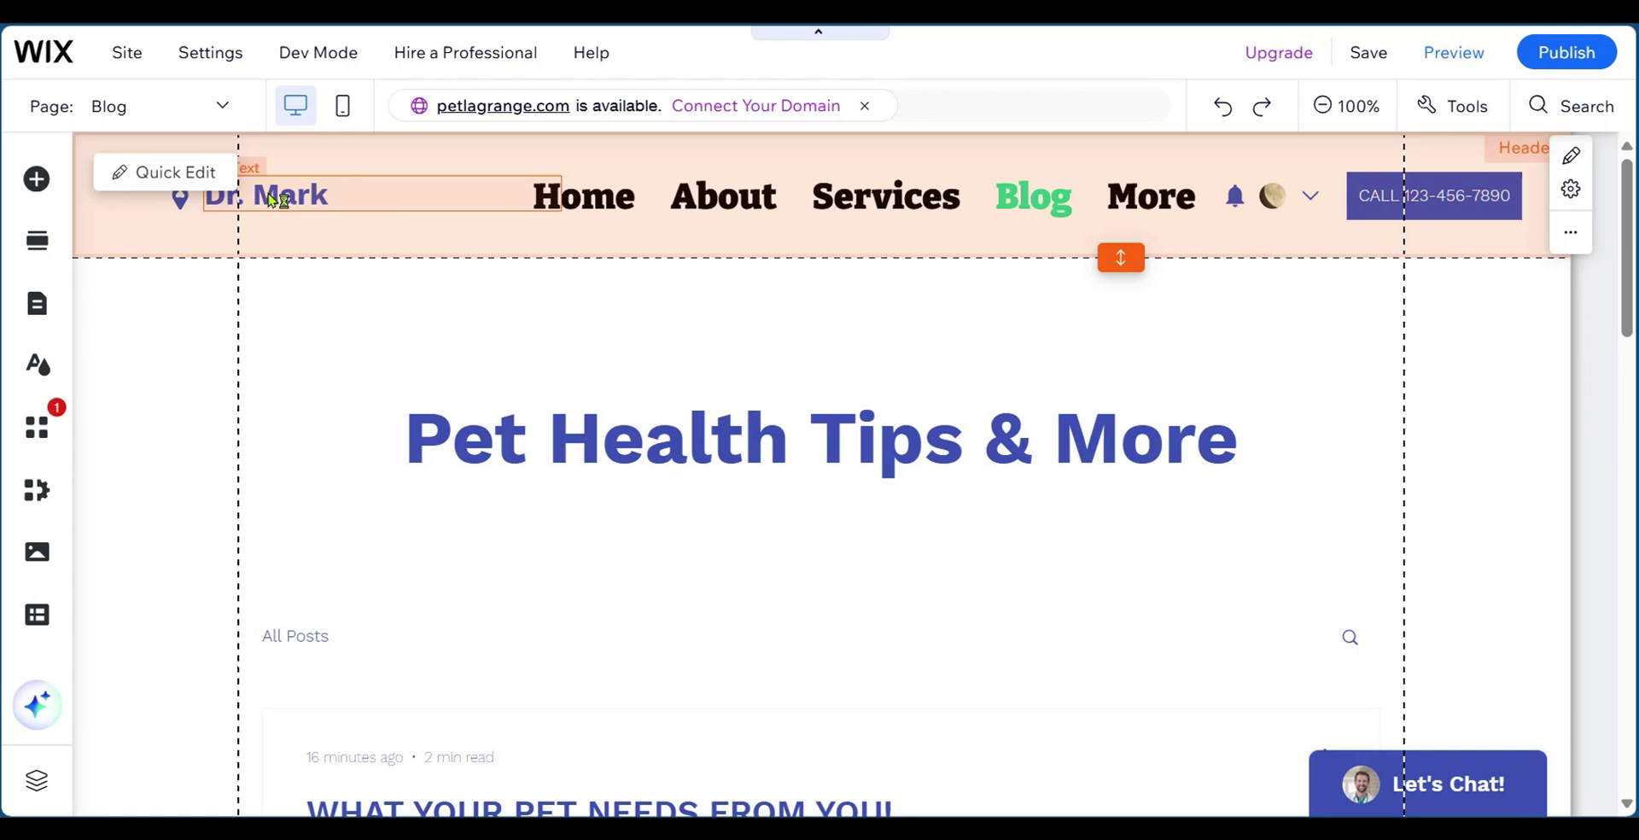
pyautogui.click(271, 200)
pyautogui.click(301, 270)
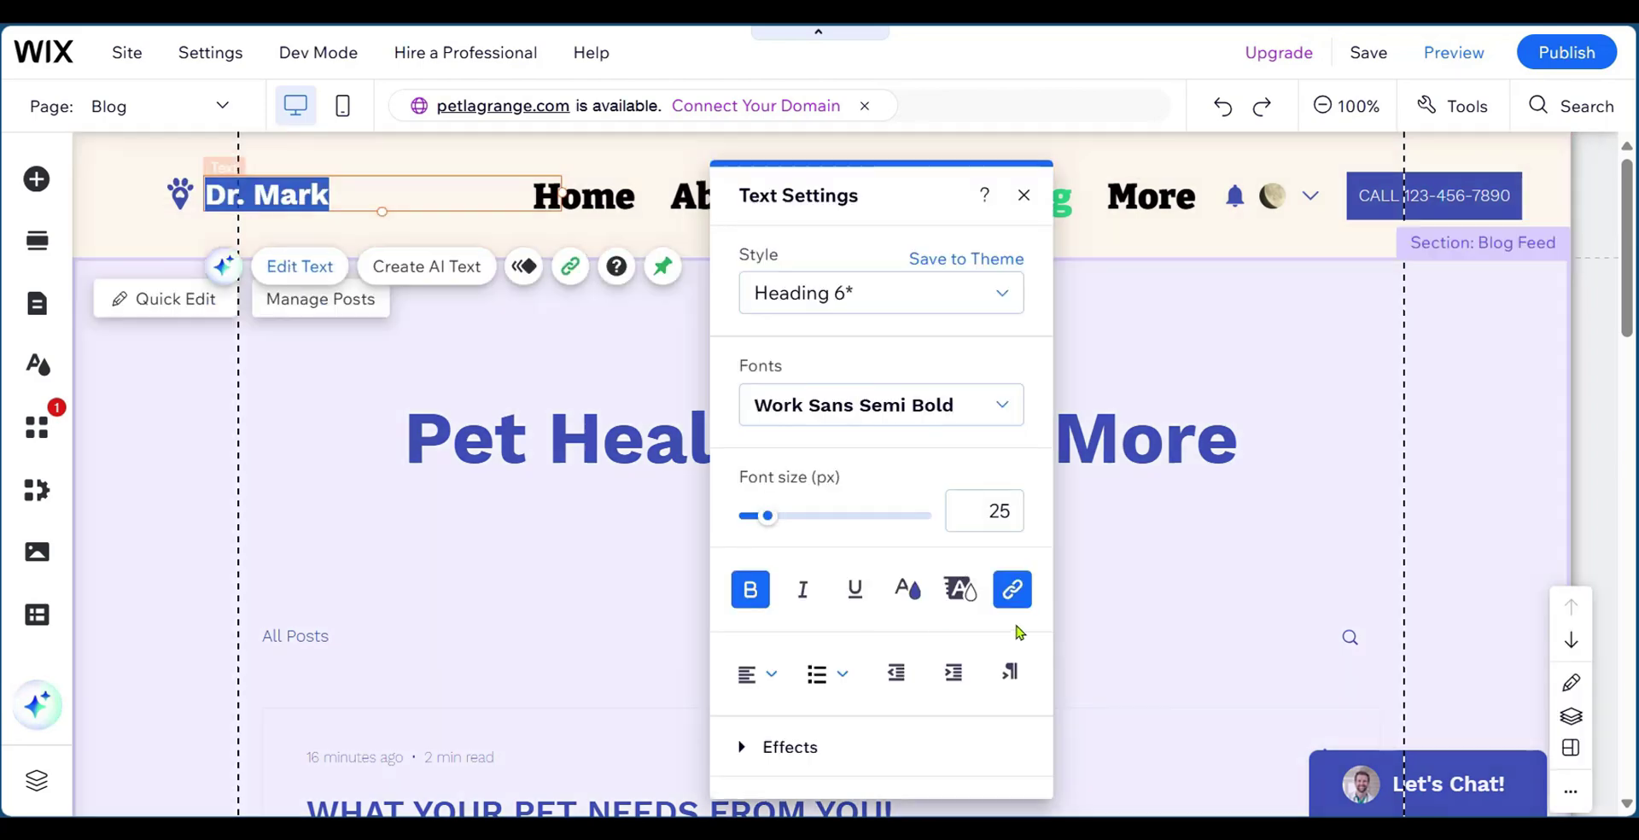
pyautogui.click(346, 189)
pyautogui.press('BackSpace')
pyautogui.press('BackSpace')
pyautogui.press('BackSpace')
pyautogui.press('BackSpace')
pyautogui.press('BackSpace')
pyautogui.press('BackSpace')
pyautogui.press('BackSpace')
pyautogui.press('BackSpace')
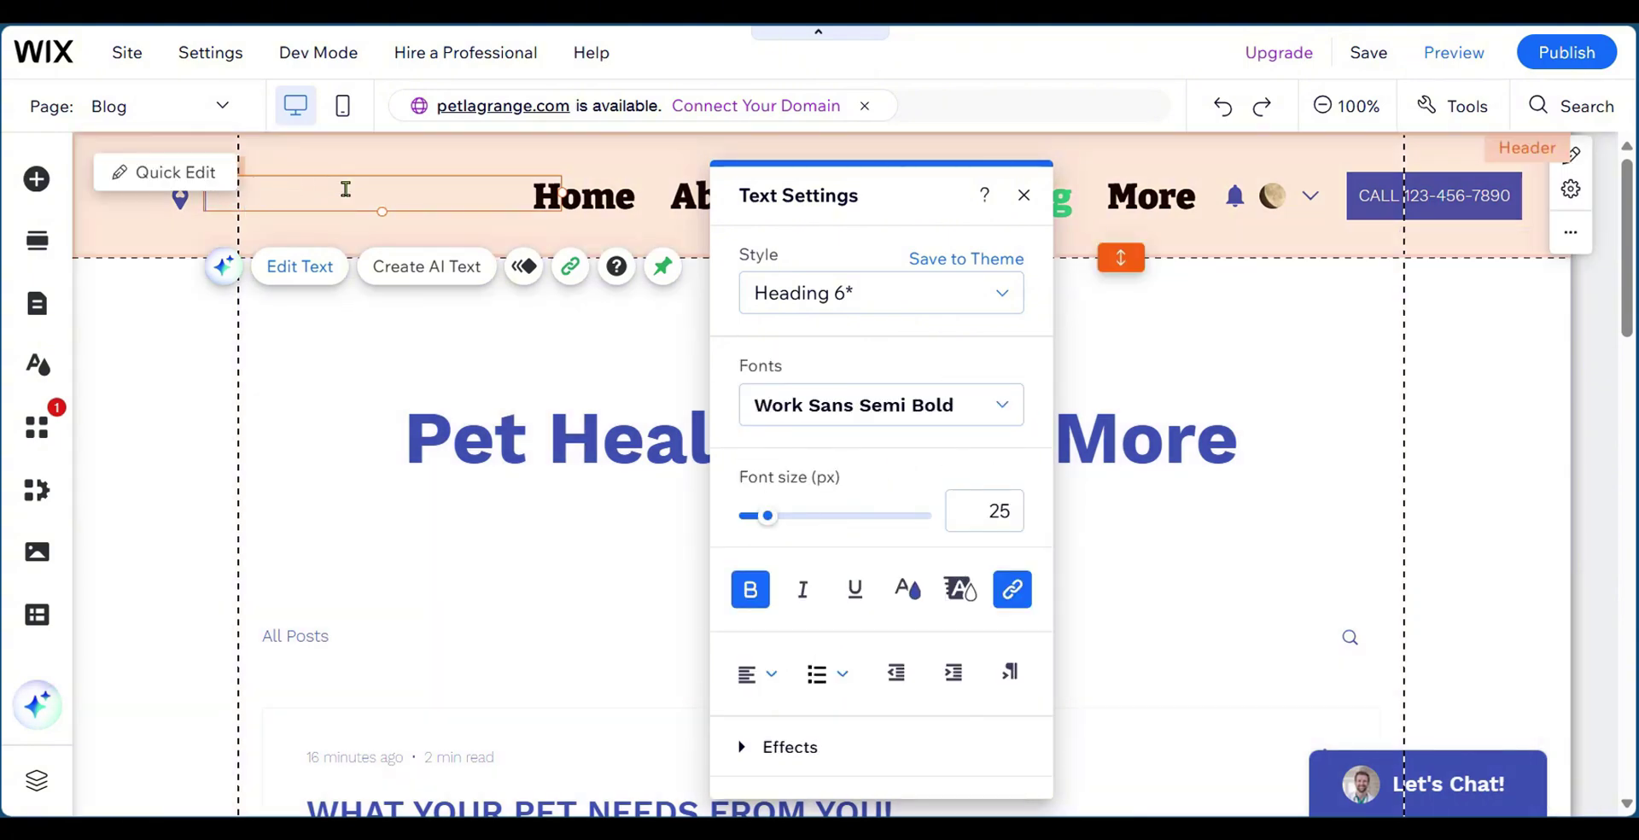
pyautogui.write('PetsVille')
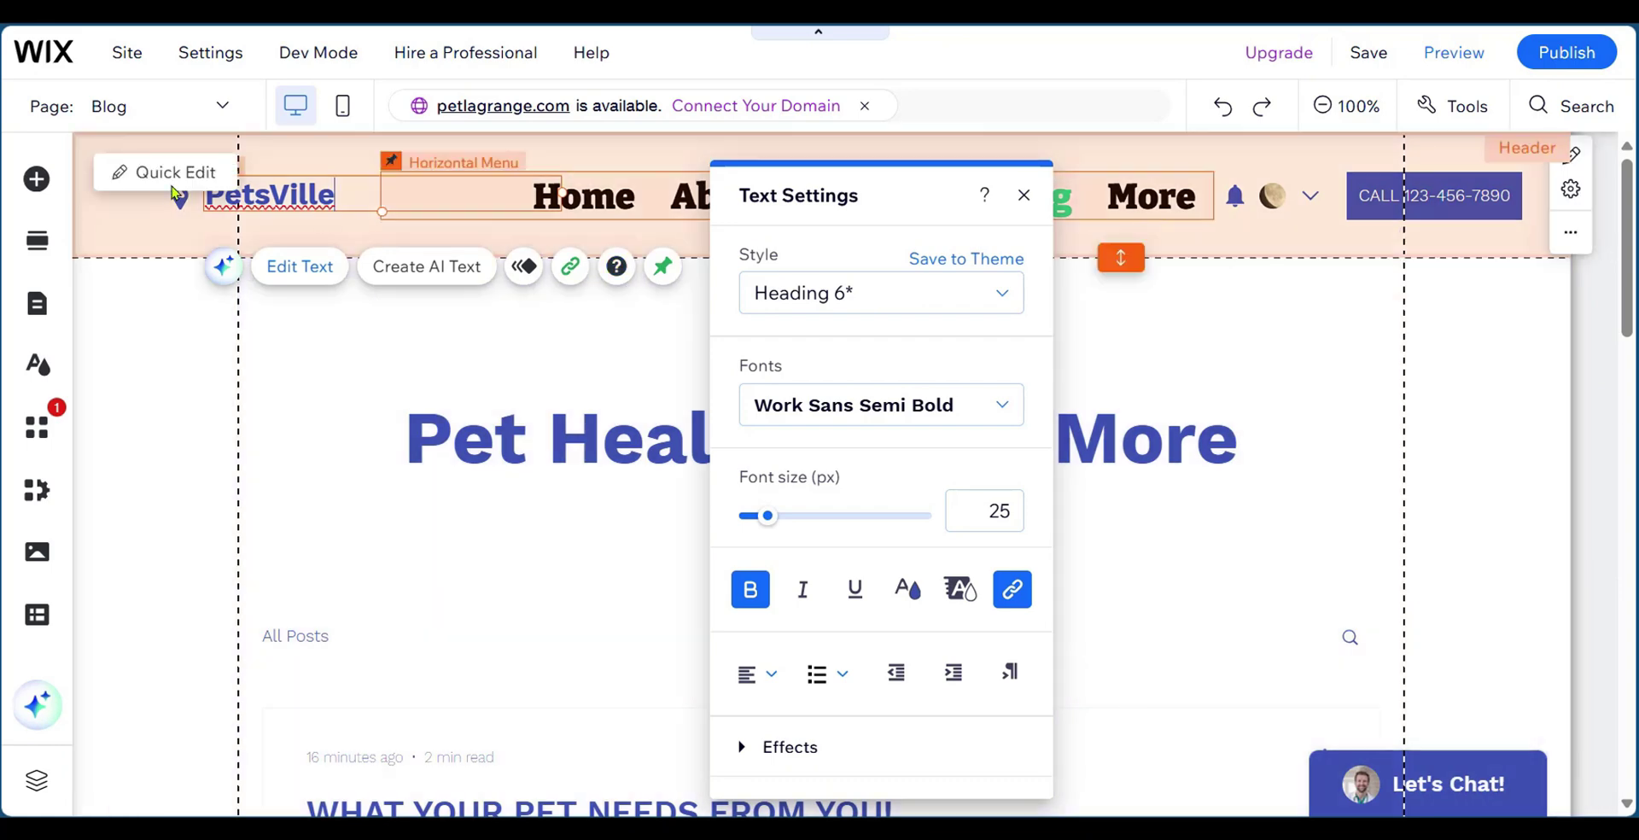
pyautogui.click(121, 241)
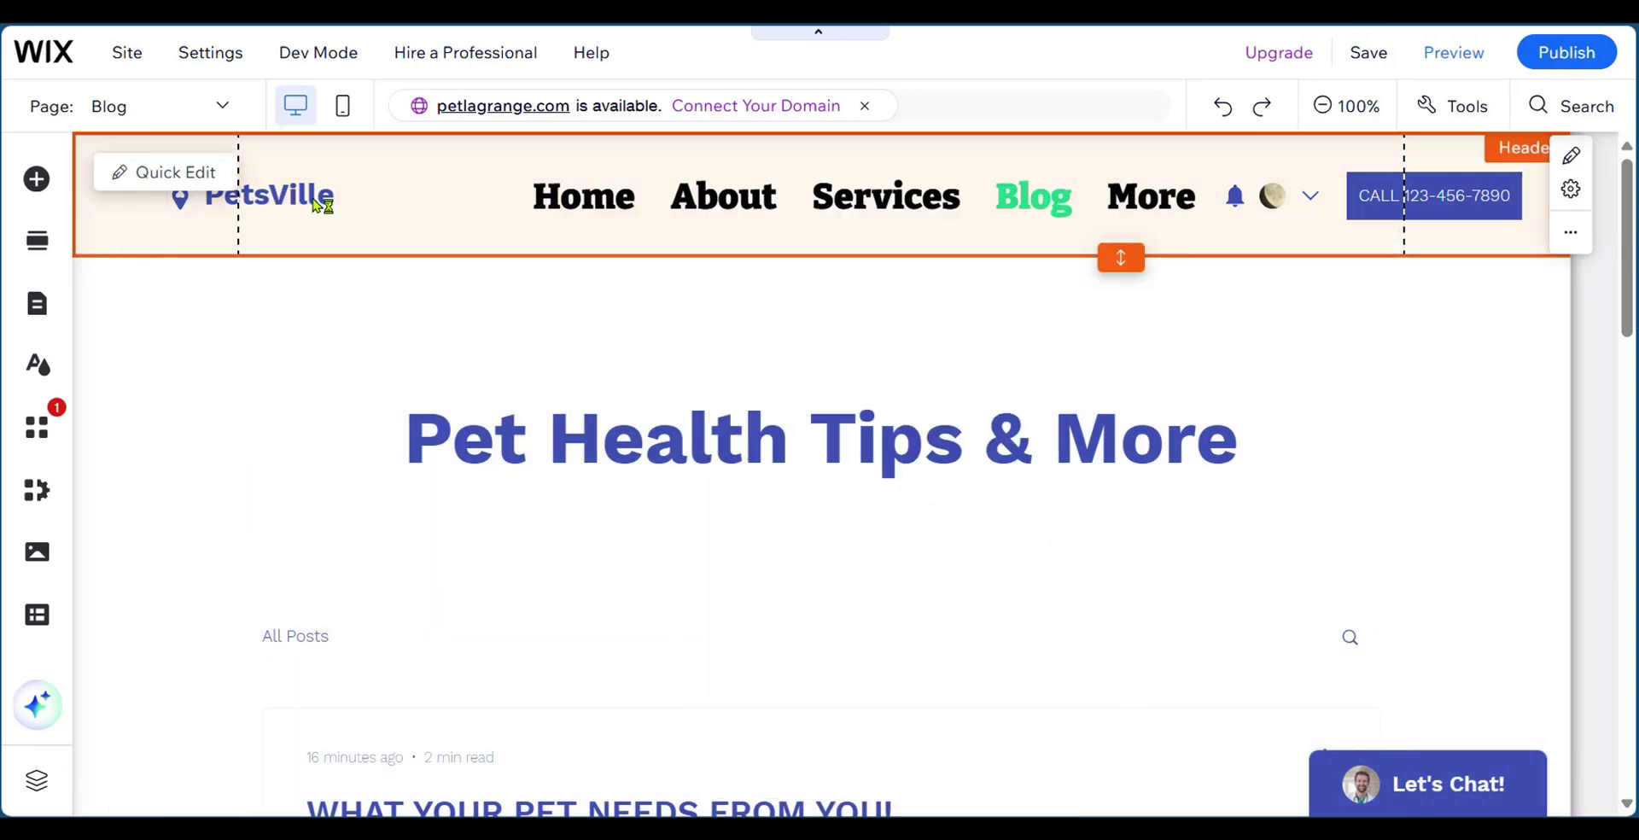
# Replace the paw icon beside the site title with the basic shape made of six overlapping circles.
pyautogui.click(179, 205)
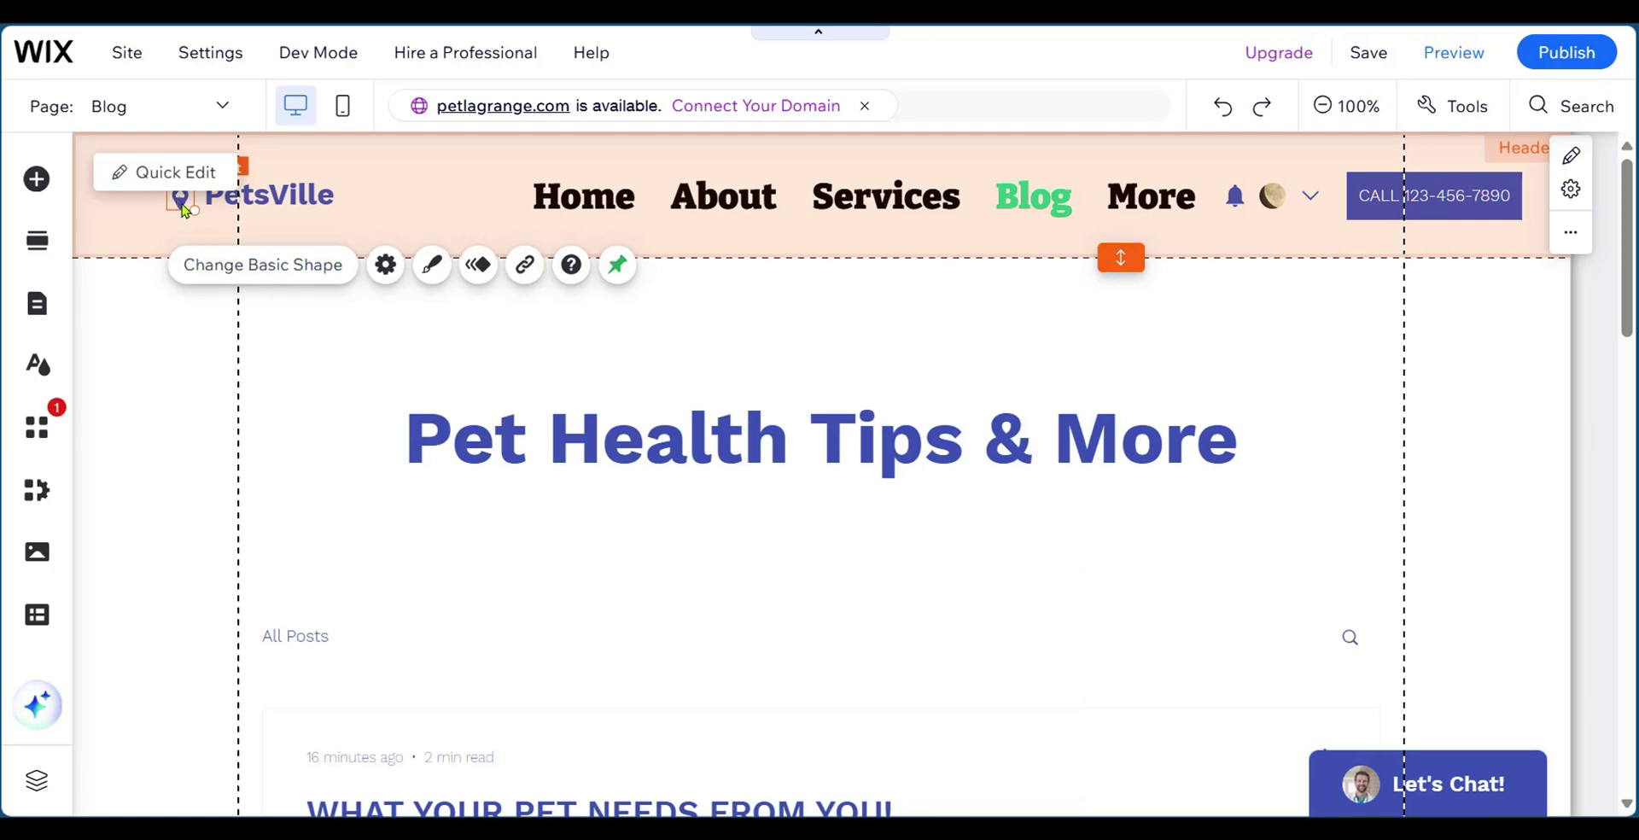
pyautogui.click(217, 271)
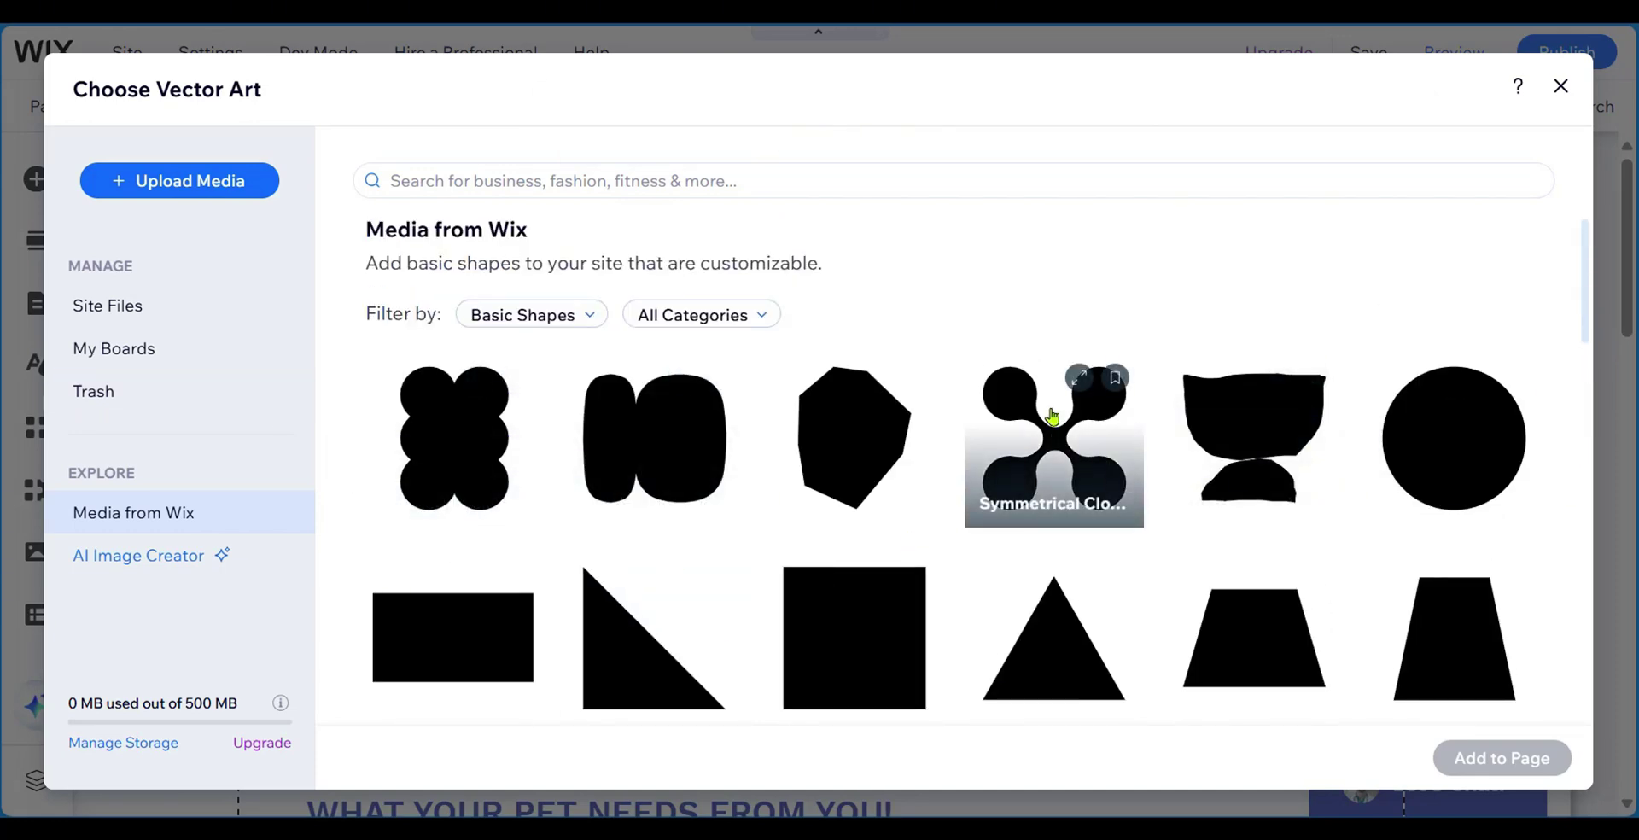
pyautogui.click(455, 420)
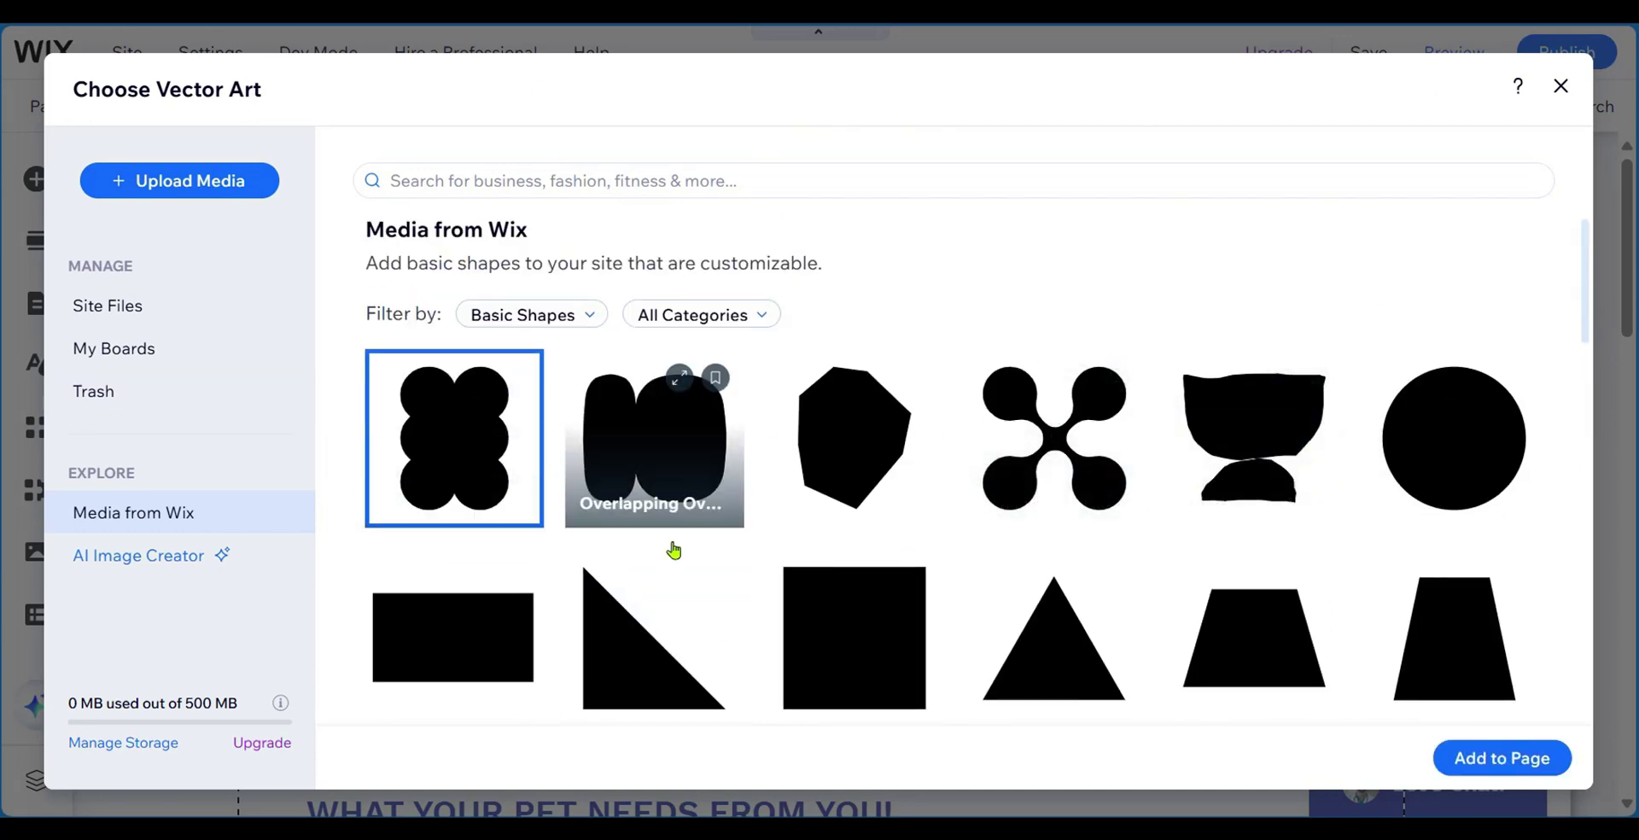
pyautogui.click(1505, 764)
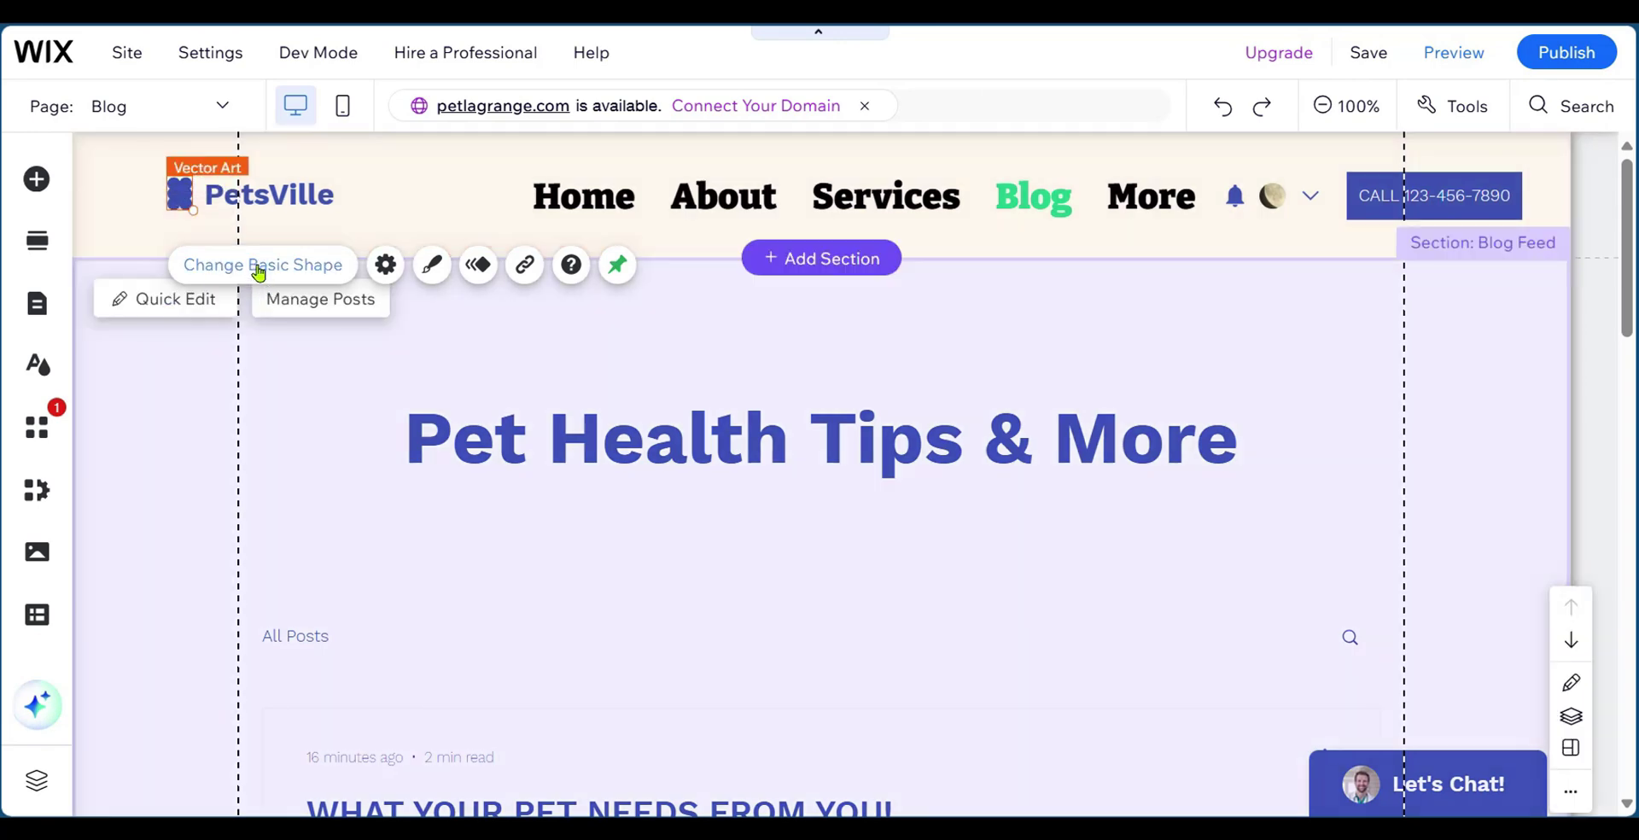
# Check the site files available as vector art for the header icon and leave without choosing one.
pyautogui.click(258, 266)
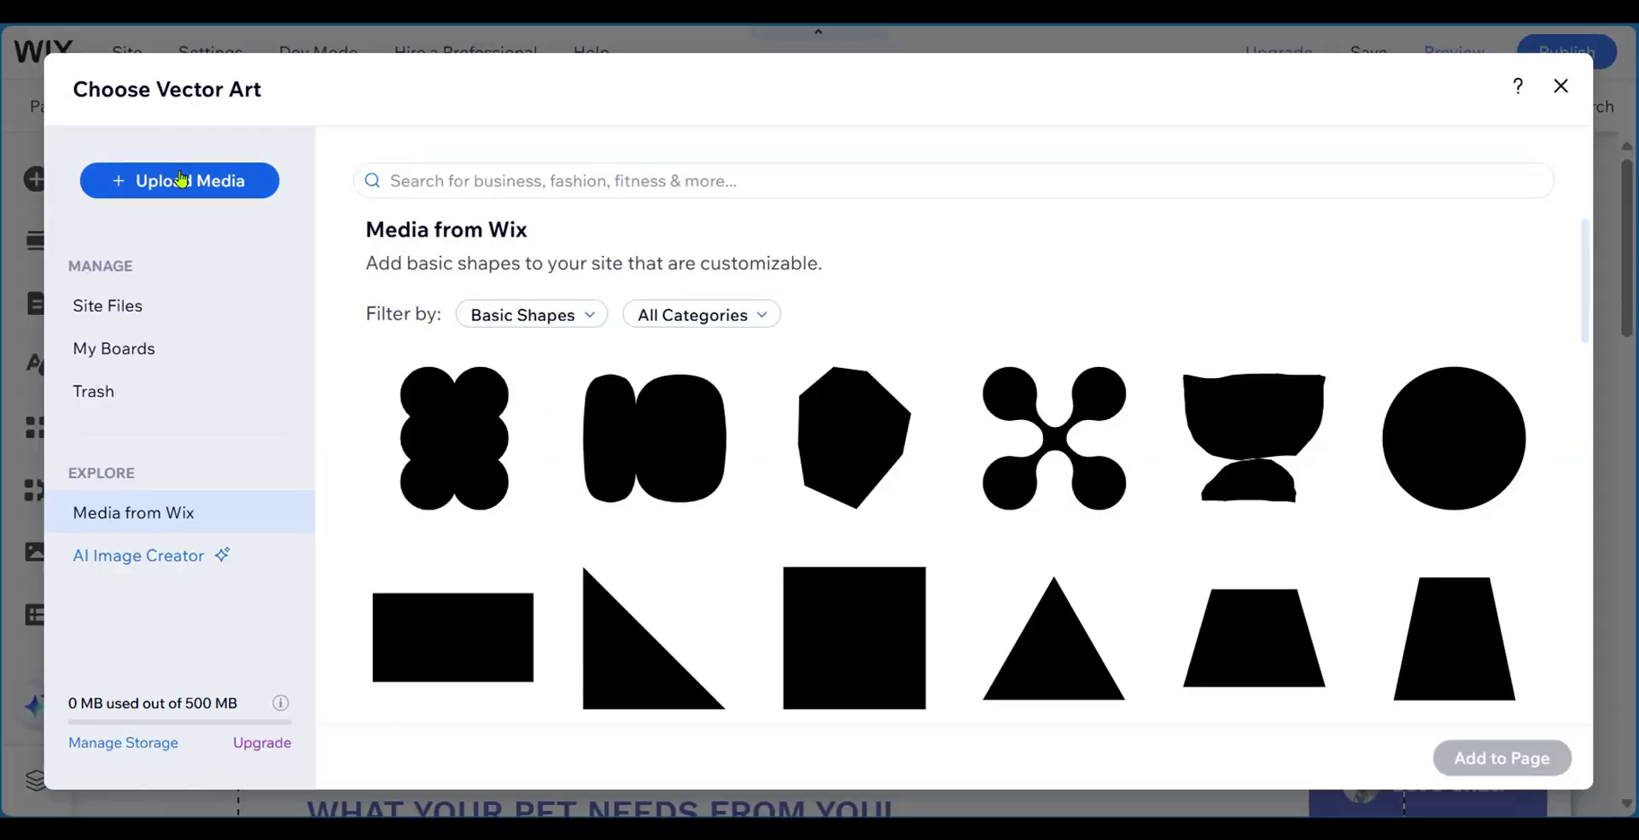
pyautogui.click(101, 311)
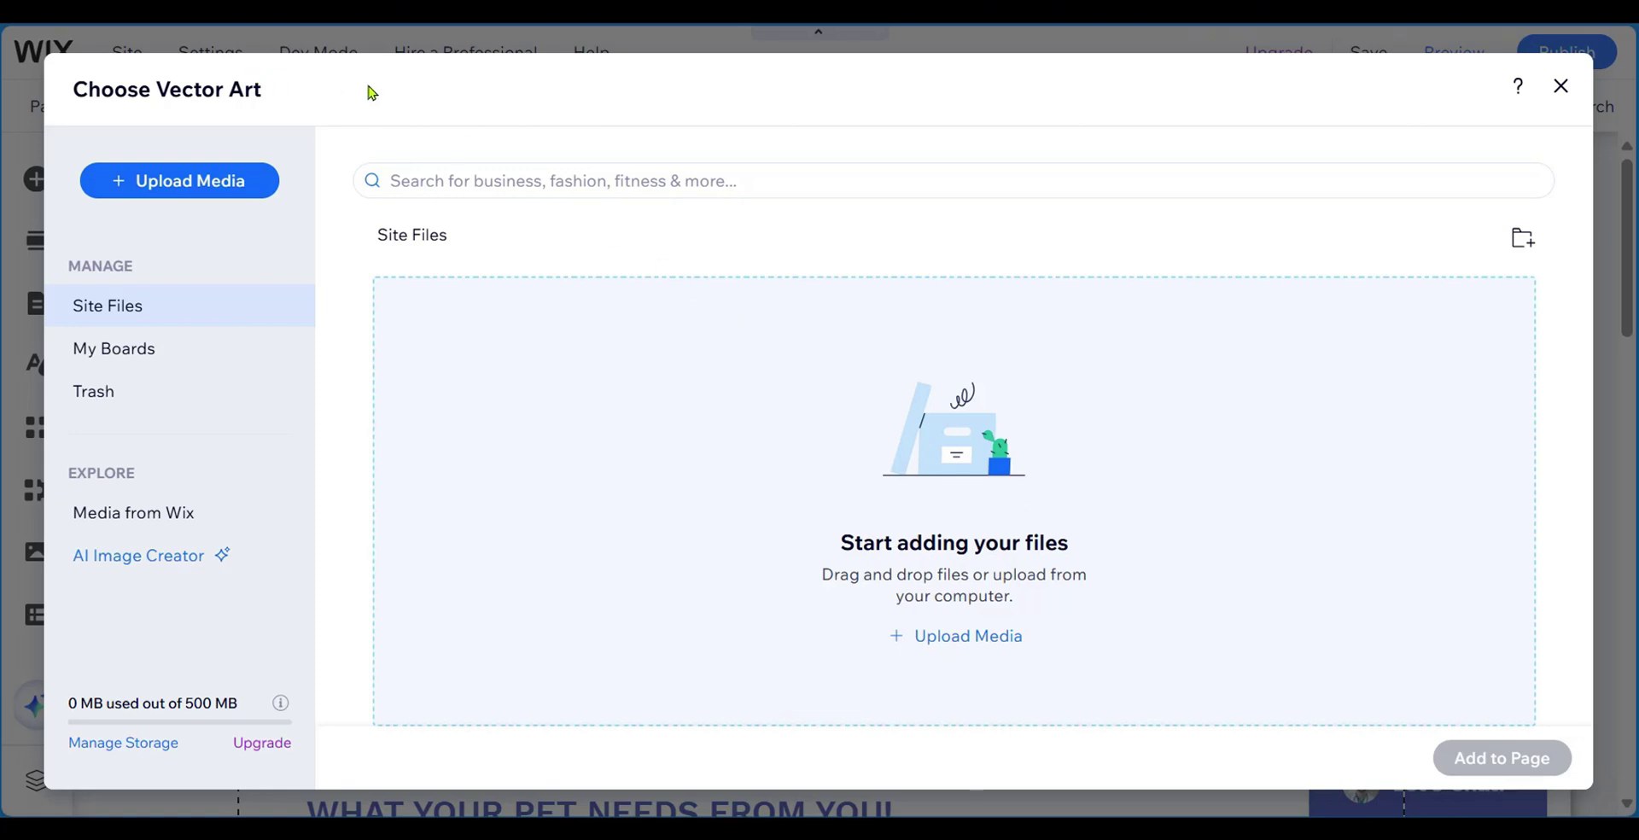
pyautogui.click(1561, 88)
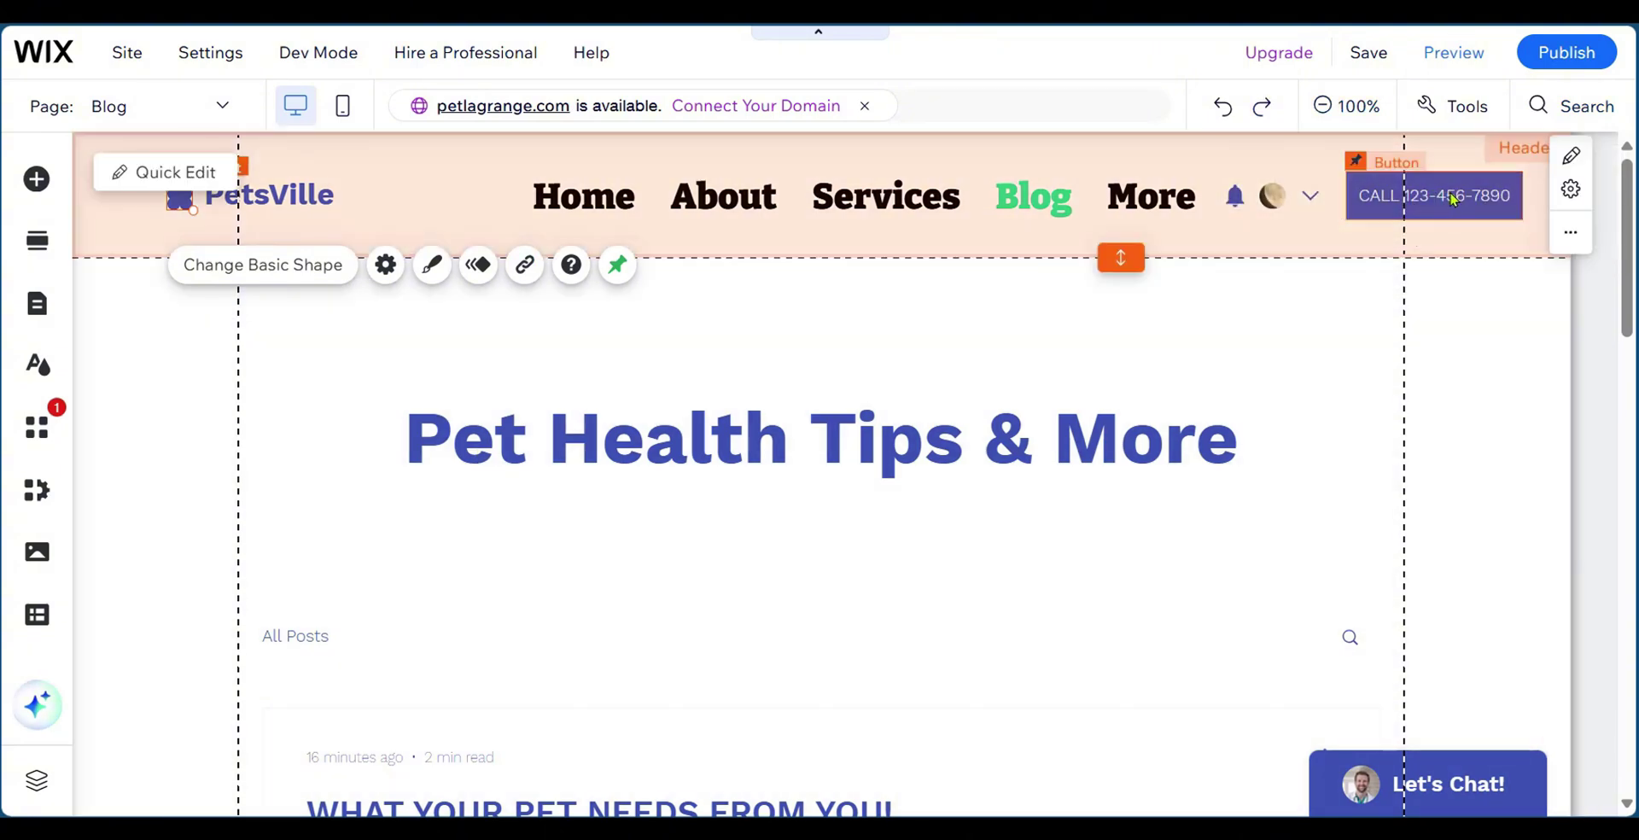
# Browse the button designs and apply the solid green "Donate Now!" style to the header's call button.
pyautogui.doubleClick(1453, 198)
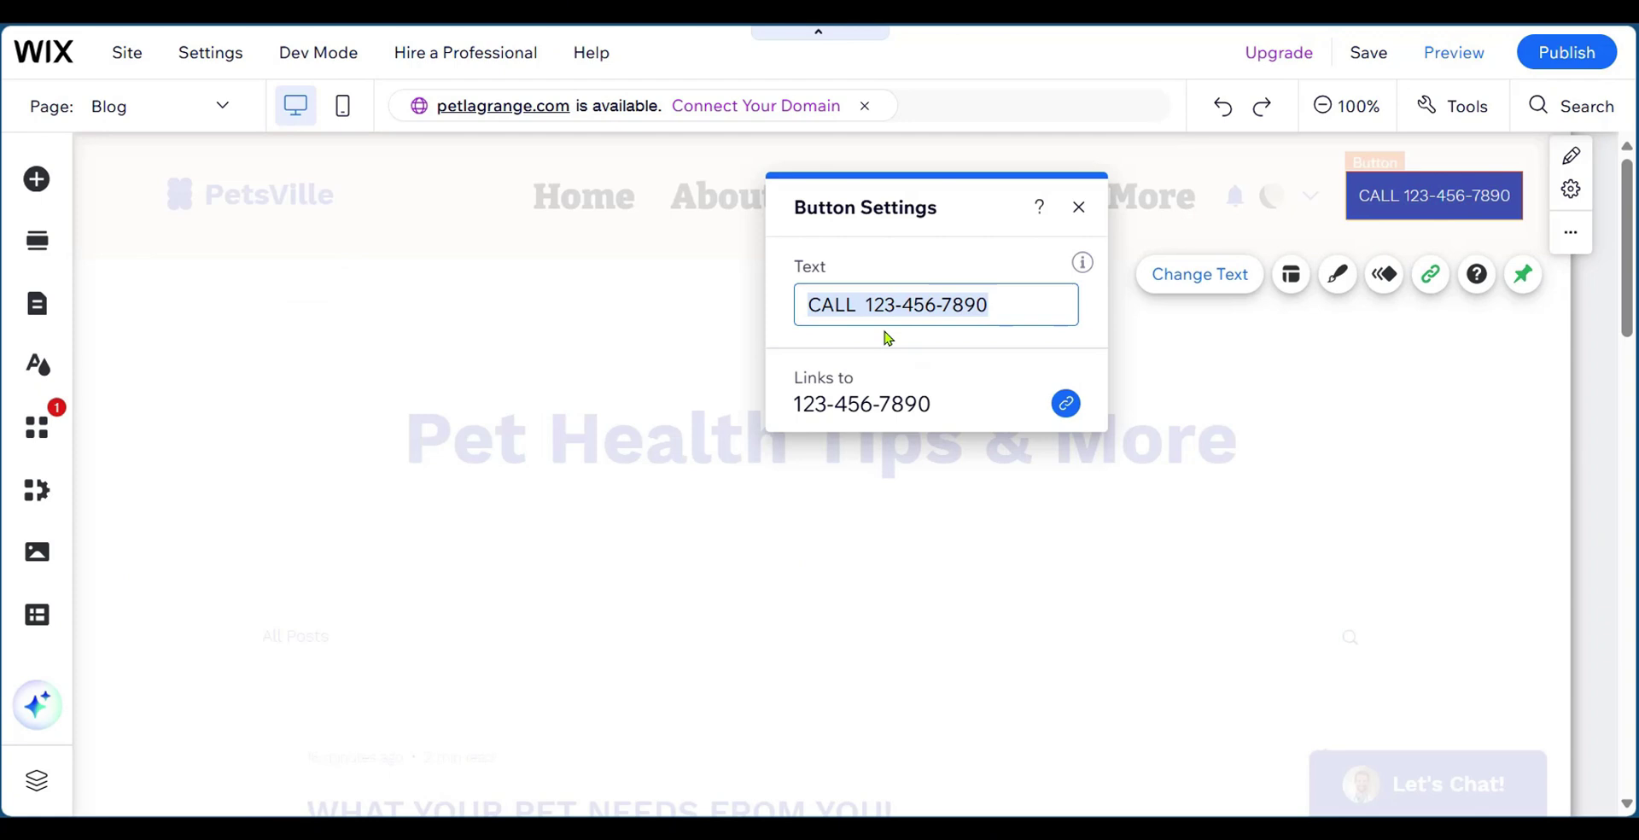
pyautogui.click(1338, 274)
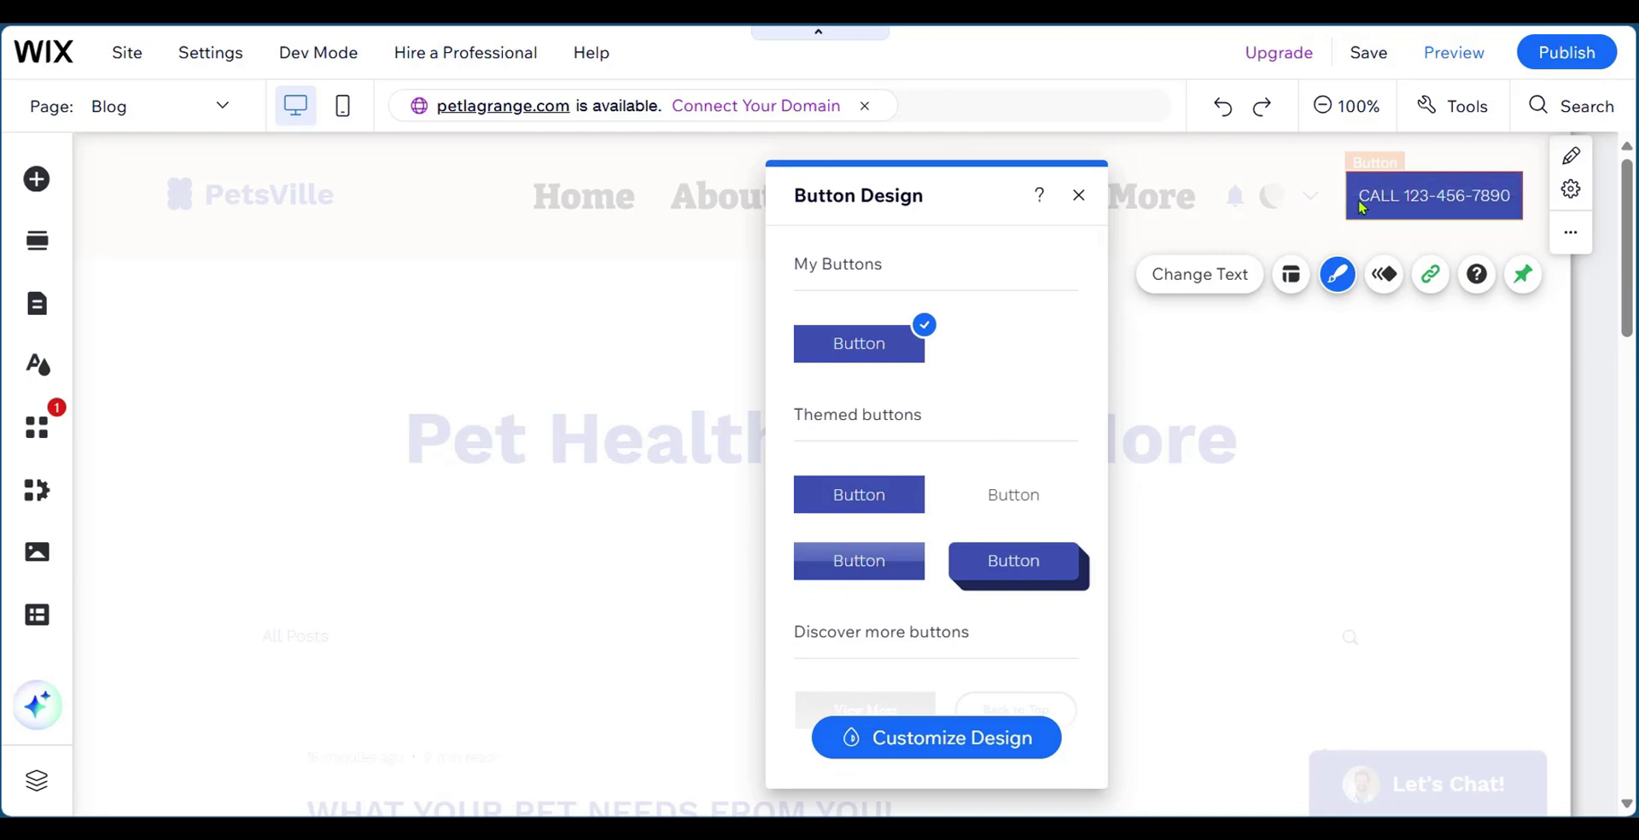
pyautogui.scroll(-7, 980, 505)
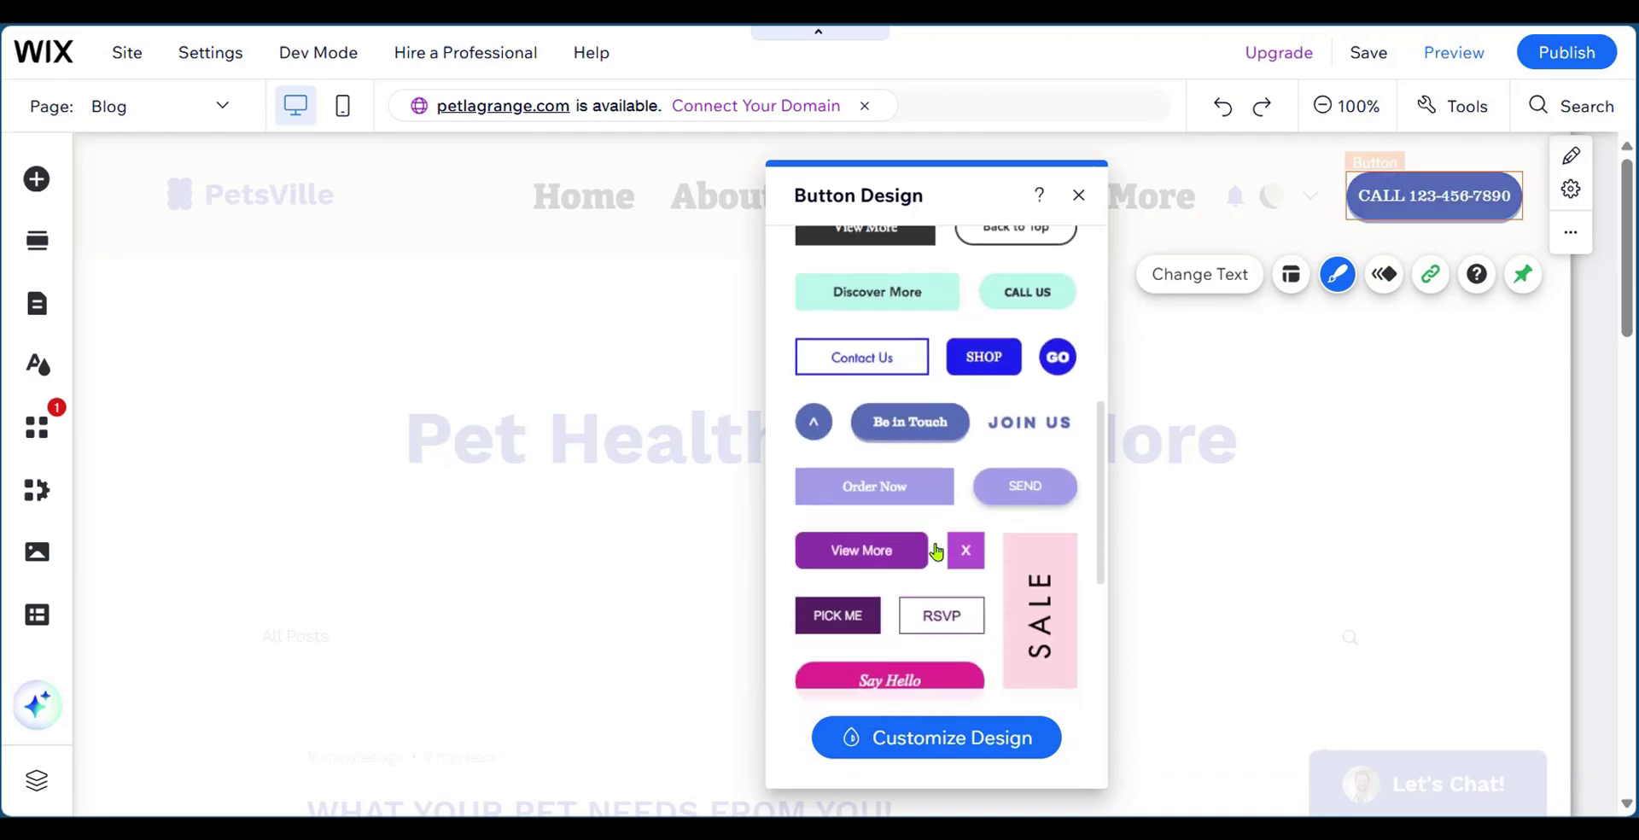
pyautogui.scroll(-5, 936, 550)
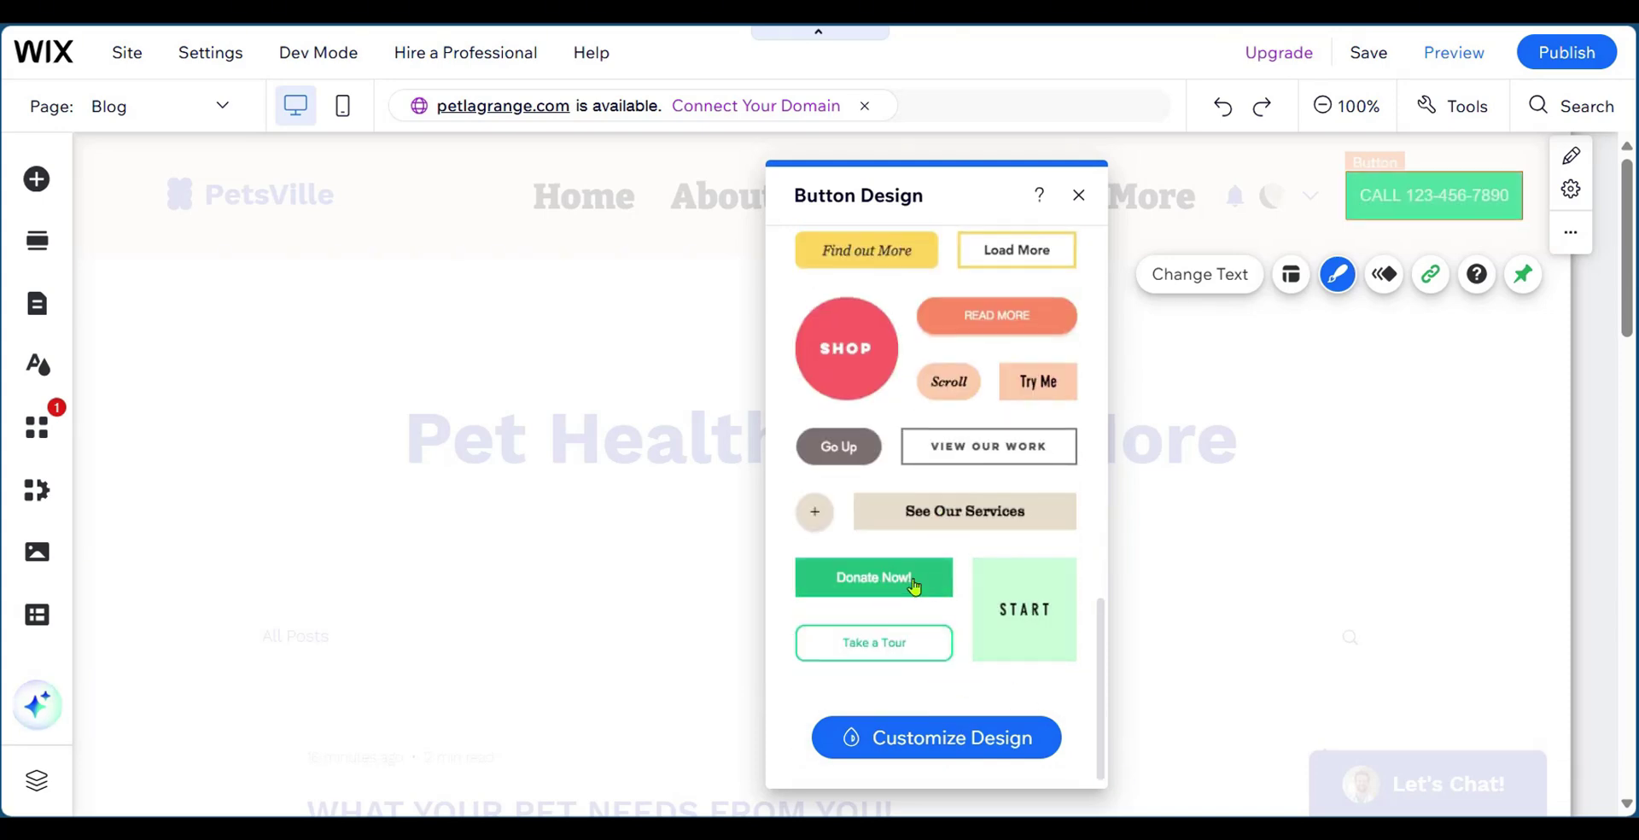
pyautogui.click(893, 590)
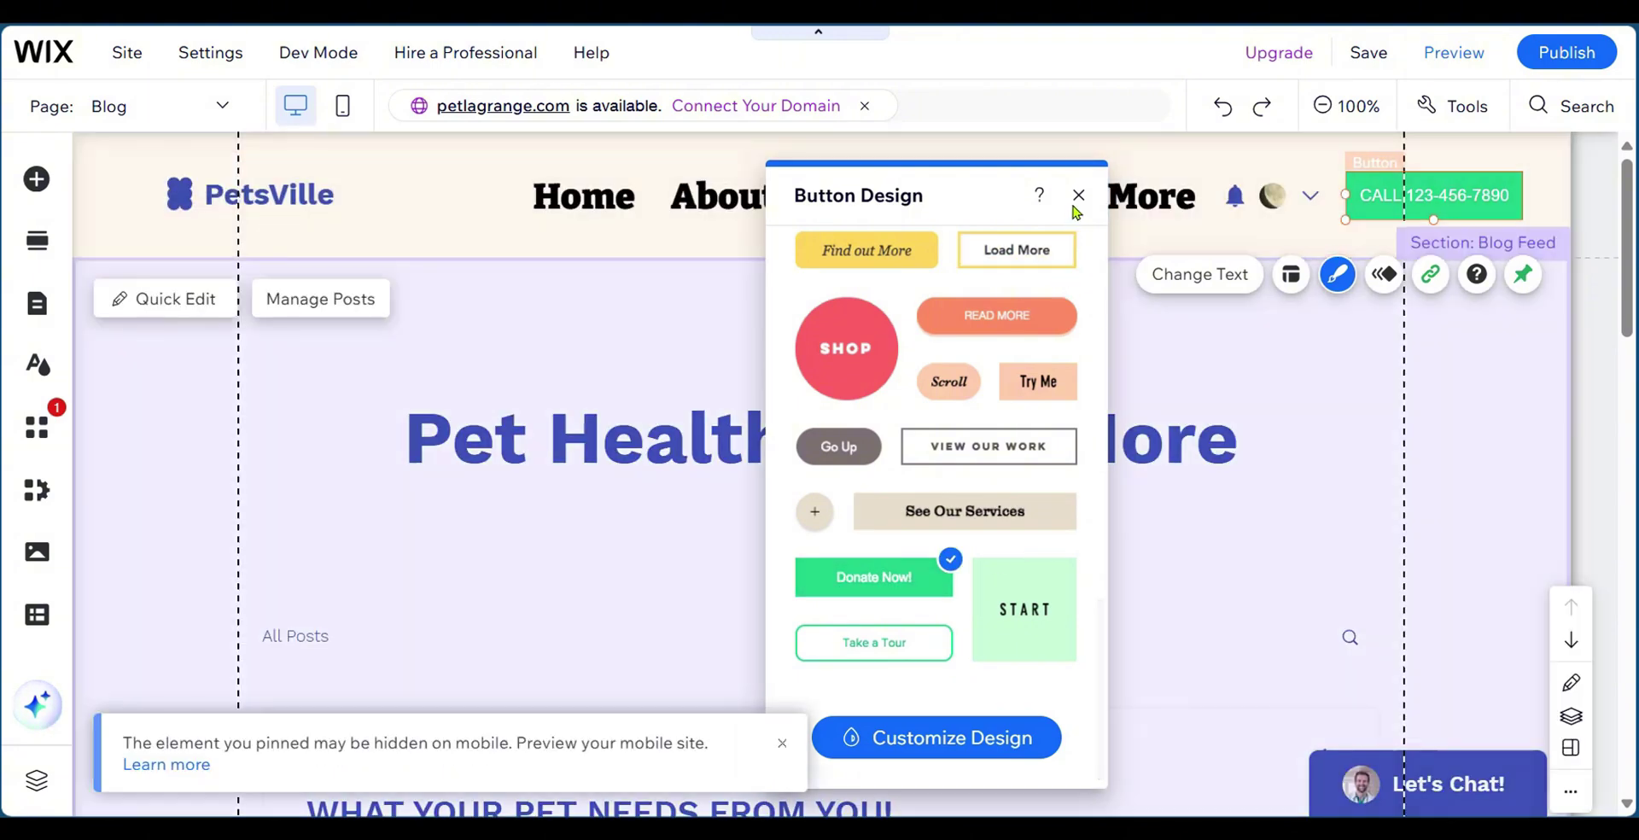
pyautogui.click(1078, 196)
pyautogui.click(776, 575)
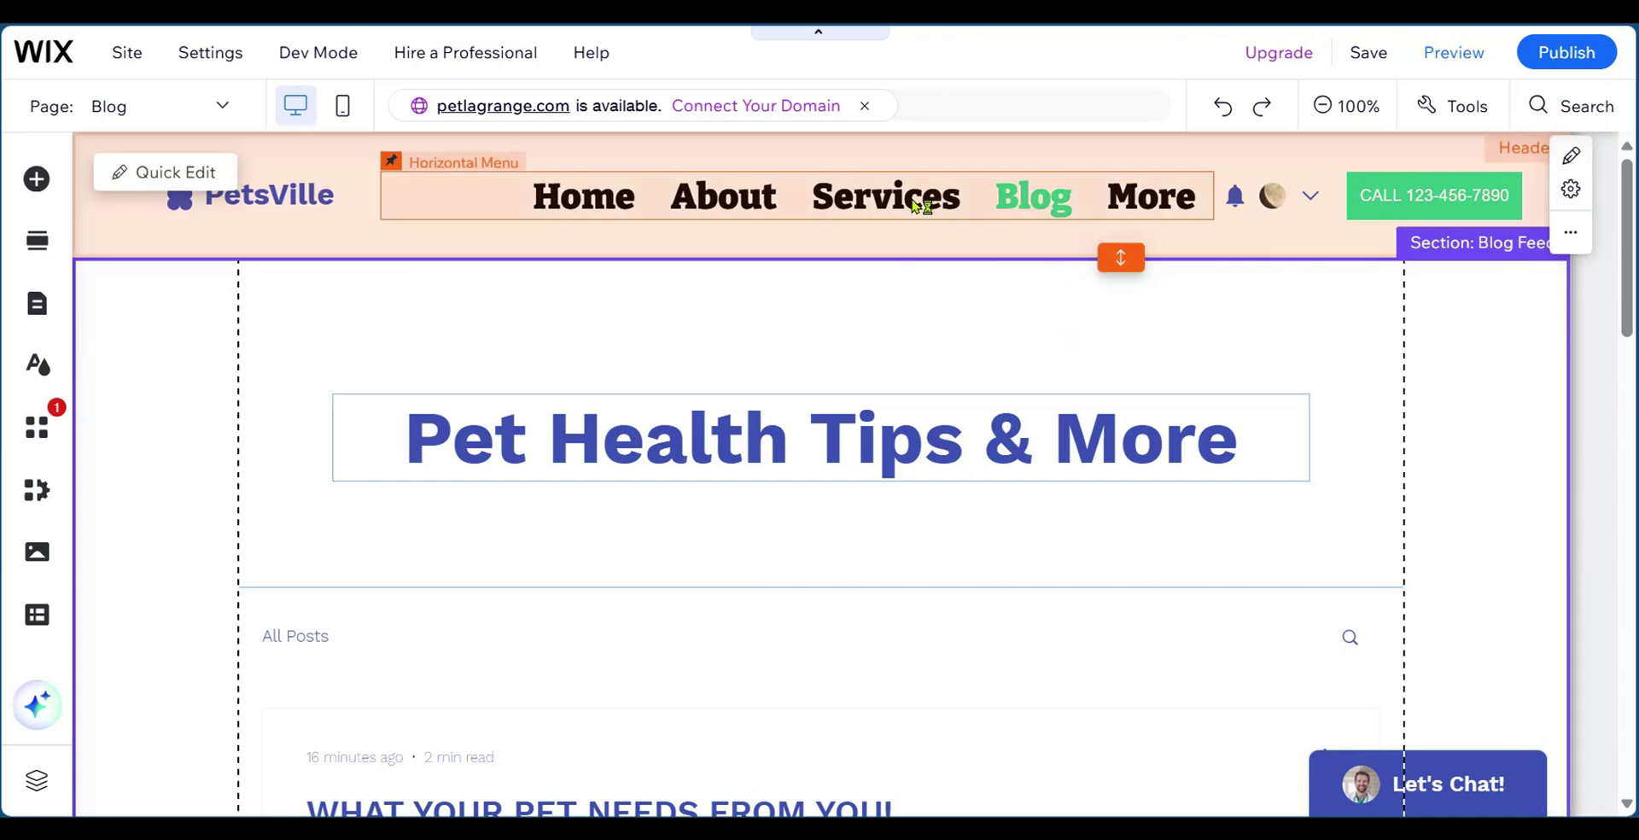
# Navigate from the header menu to the About page for editing.
pyautogui.click(917, 205)
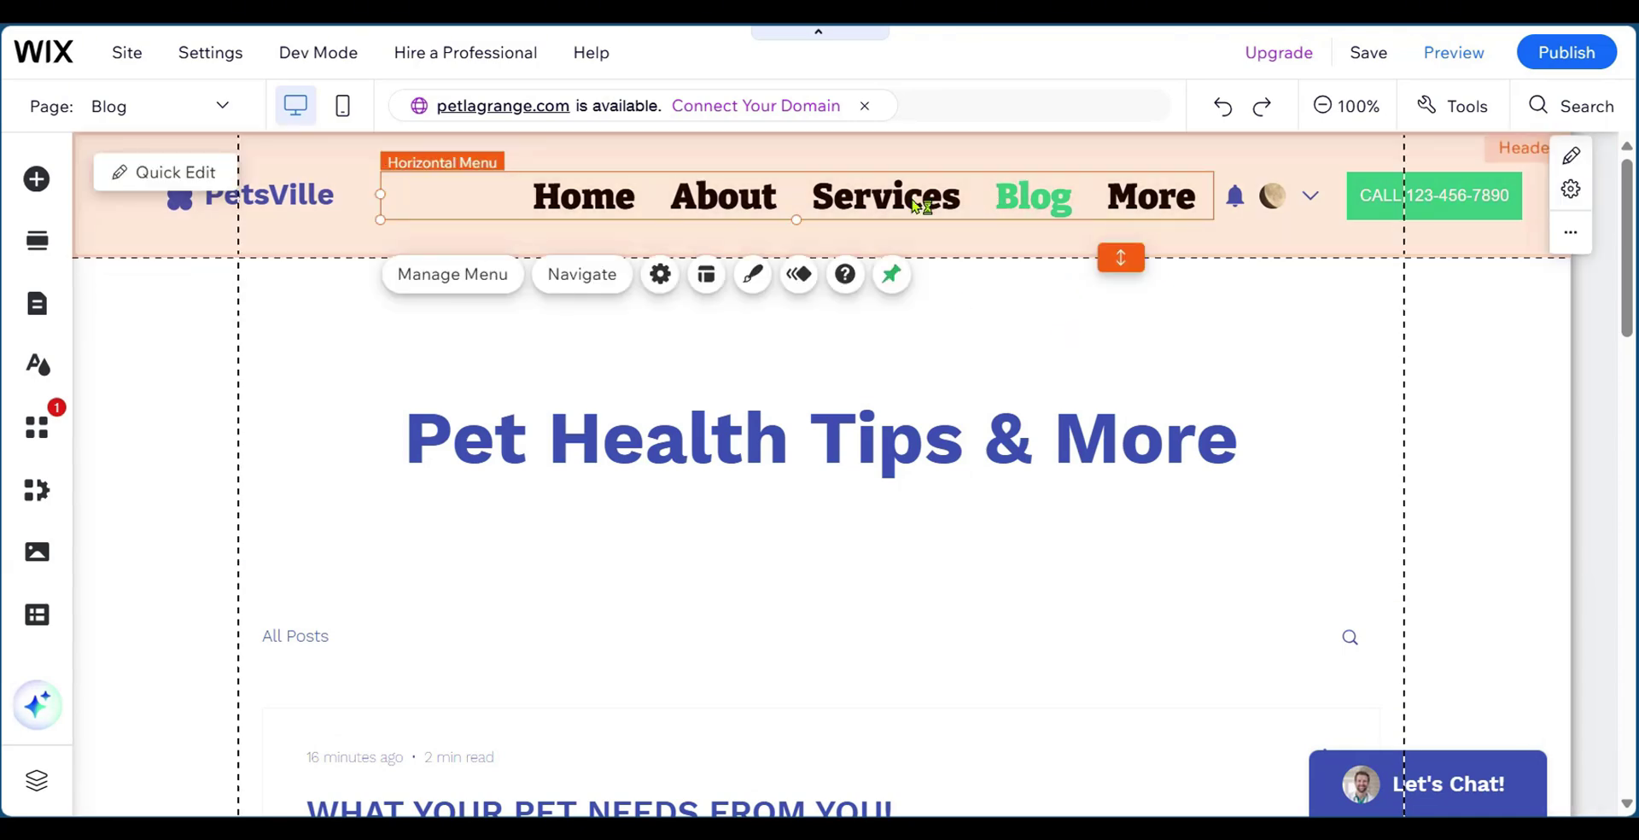
pyautogui.click(563, 285)
pyautogui.scroll(2, 128, 286)
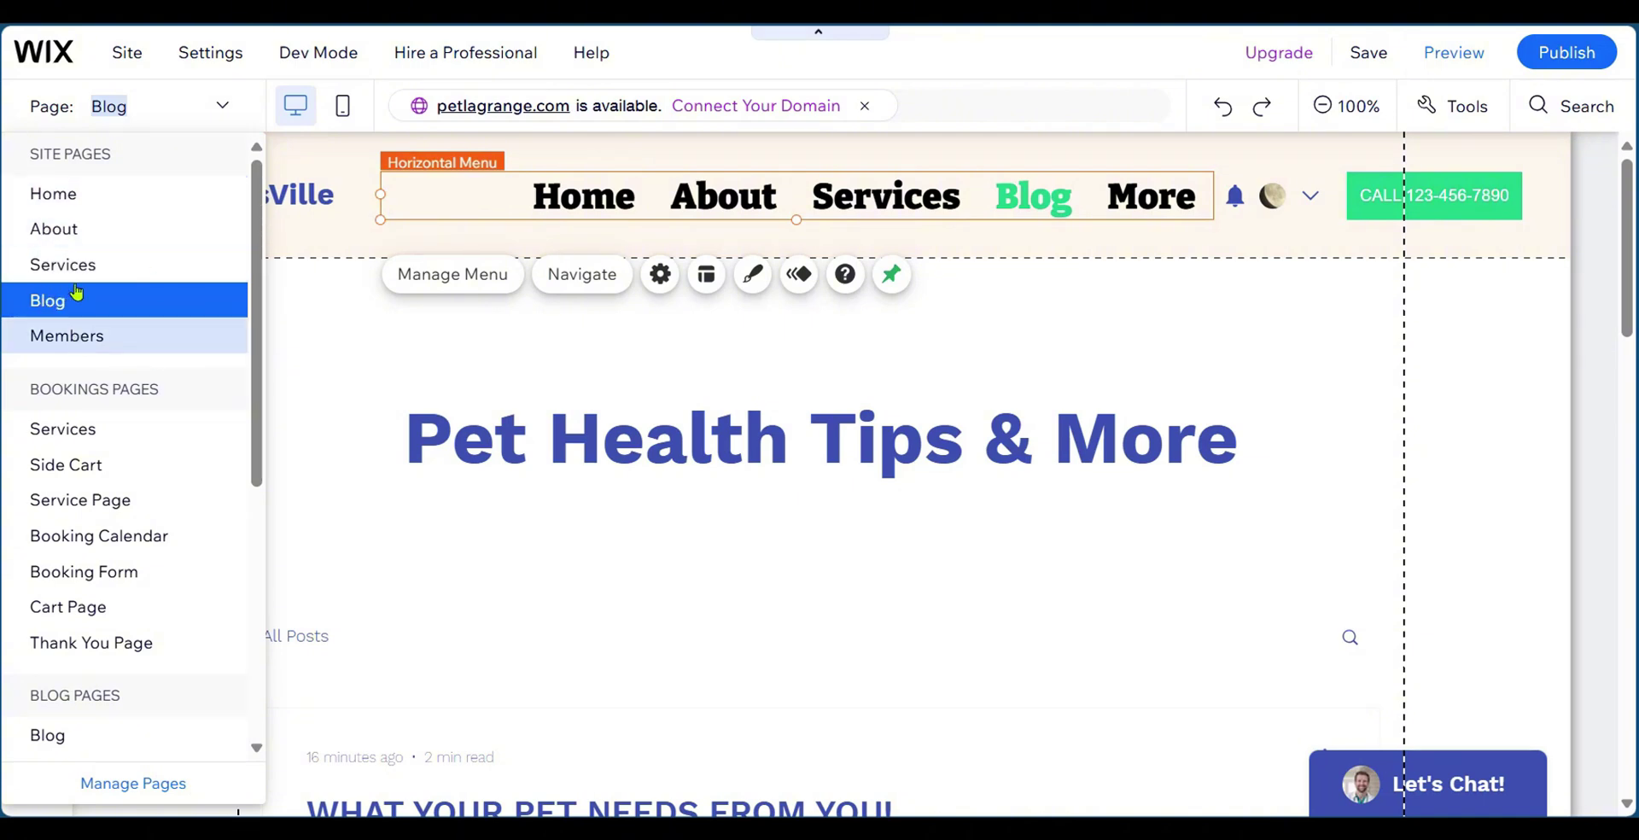
pyautogui.click(49, 226)
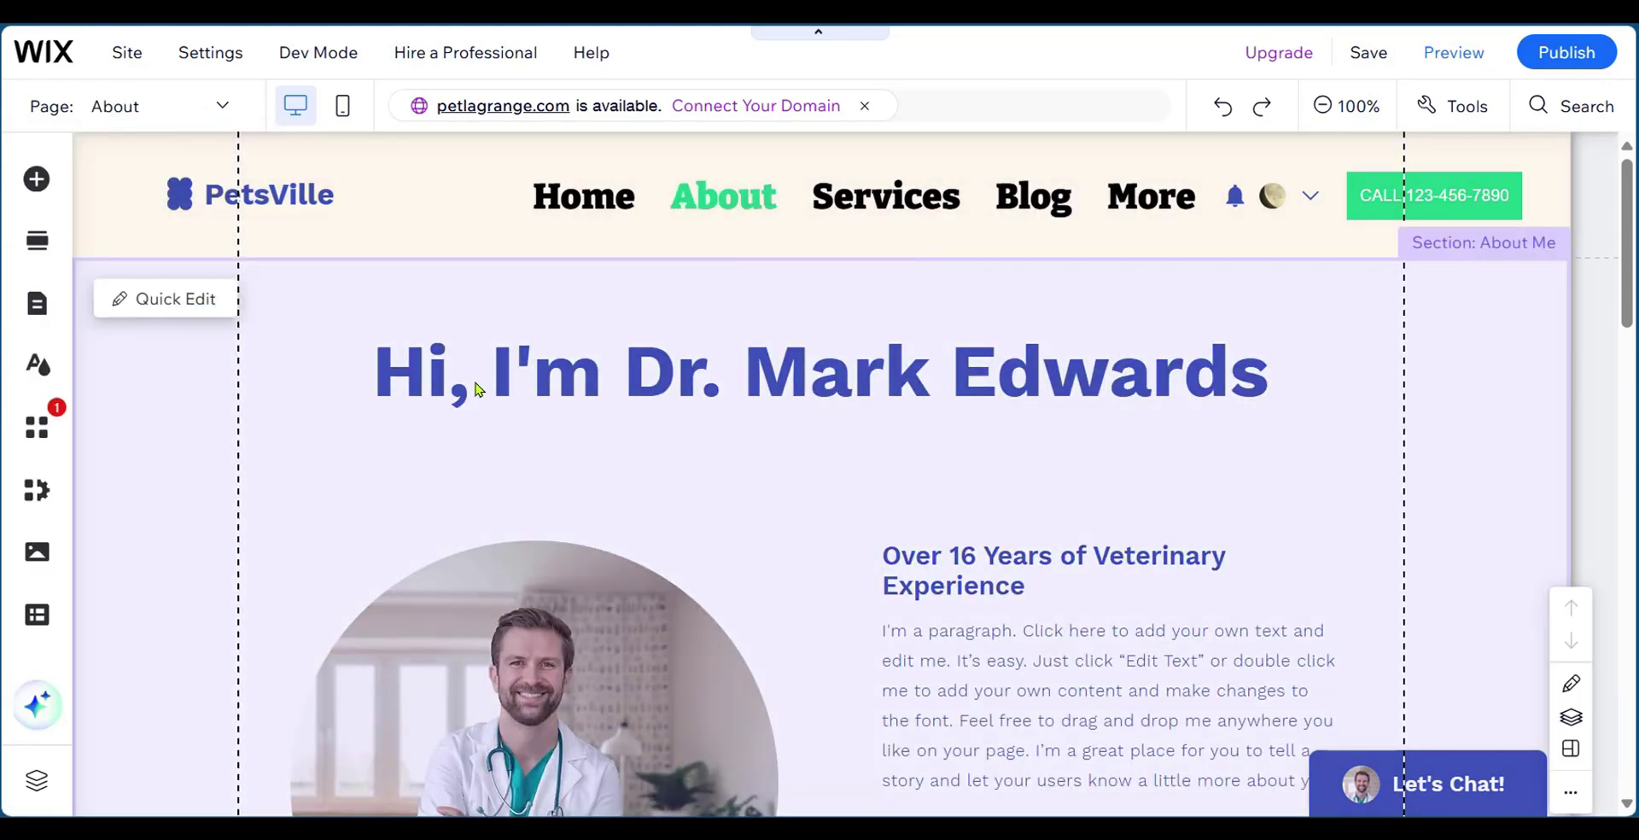
# Look over the About page's introduction section and select the round portrait of the veterinarian.
pyautogui.scroll(-1, 476, 383)
pyautogui.scroll(1, 475, 383)
pyautogui.scroll(-4, 495, 427)
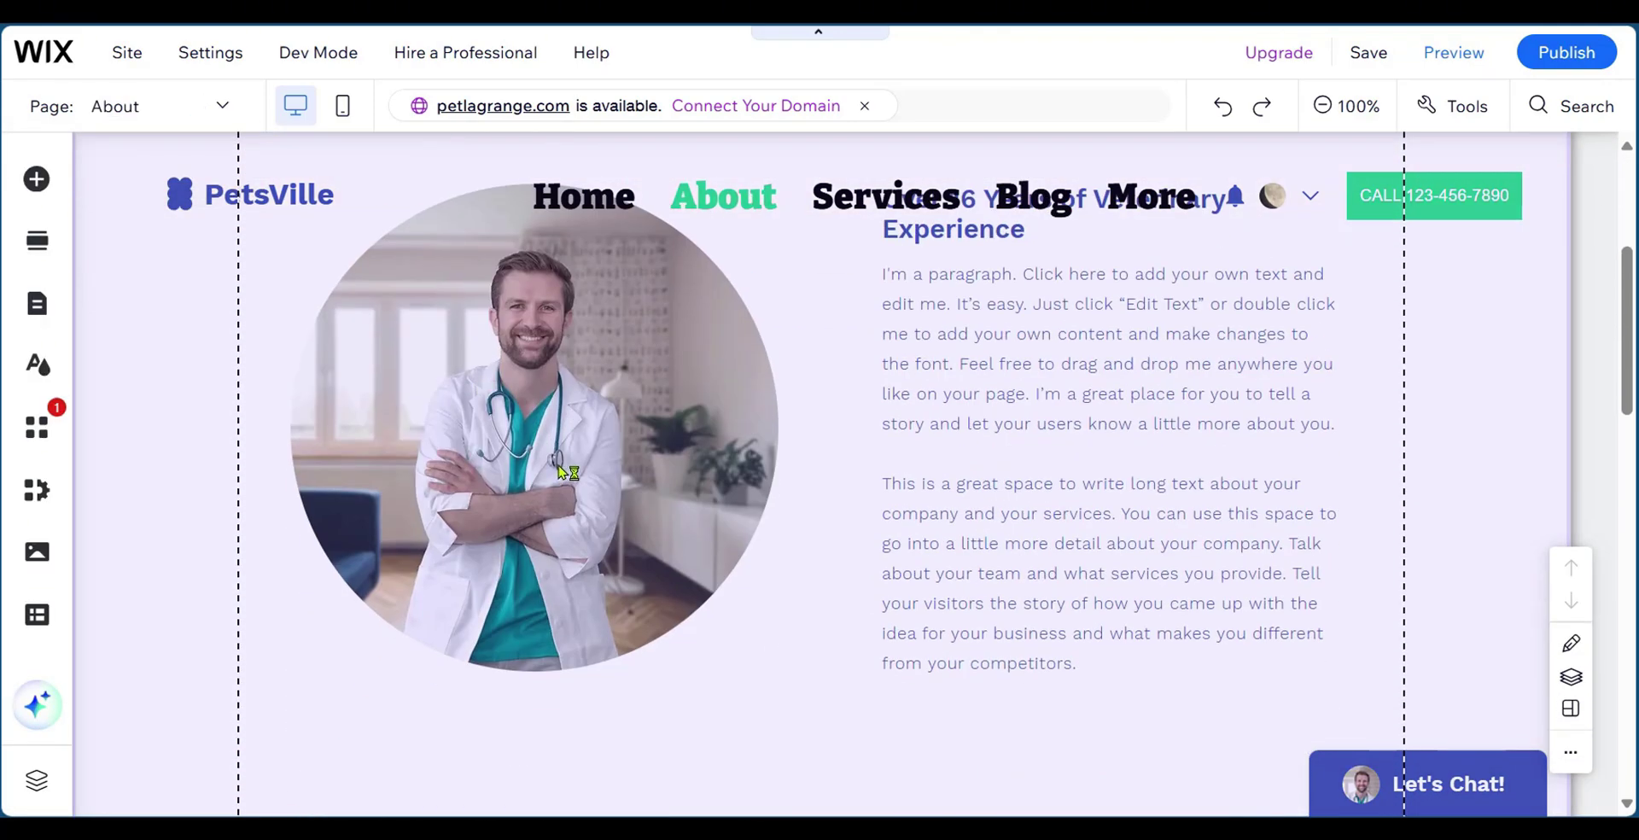
pyautogui.scroll(4, 559, 468)
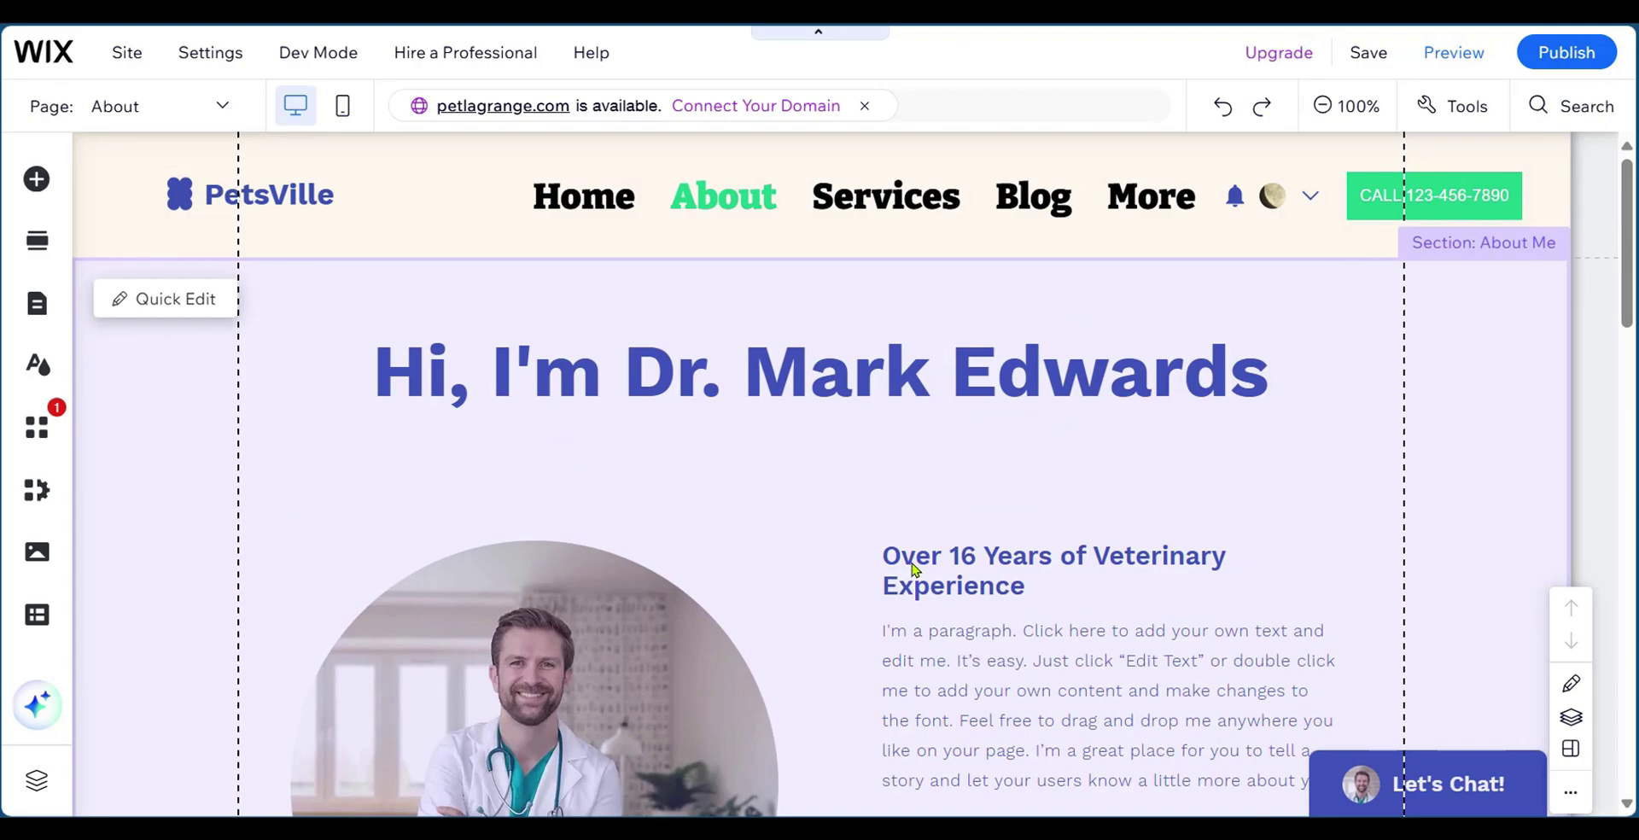
pyautogui.scroll(-3, 715, 541)
pyautogui.click(577, 536)
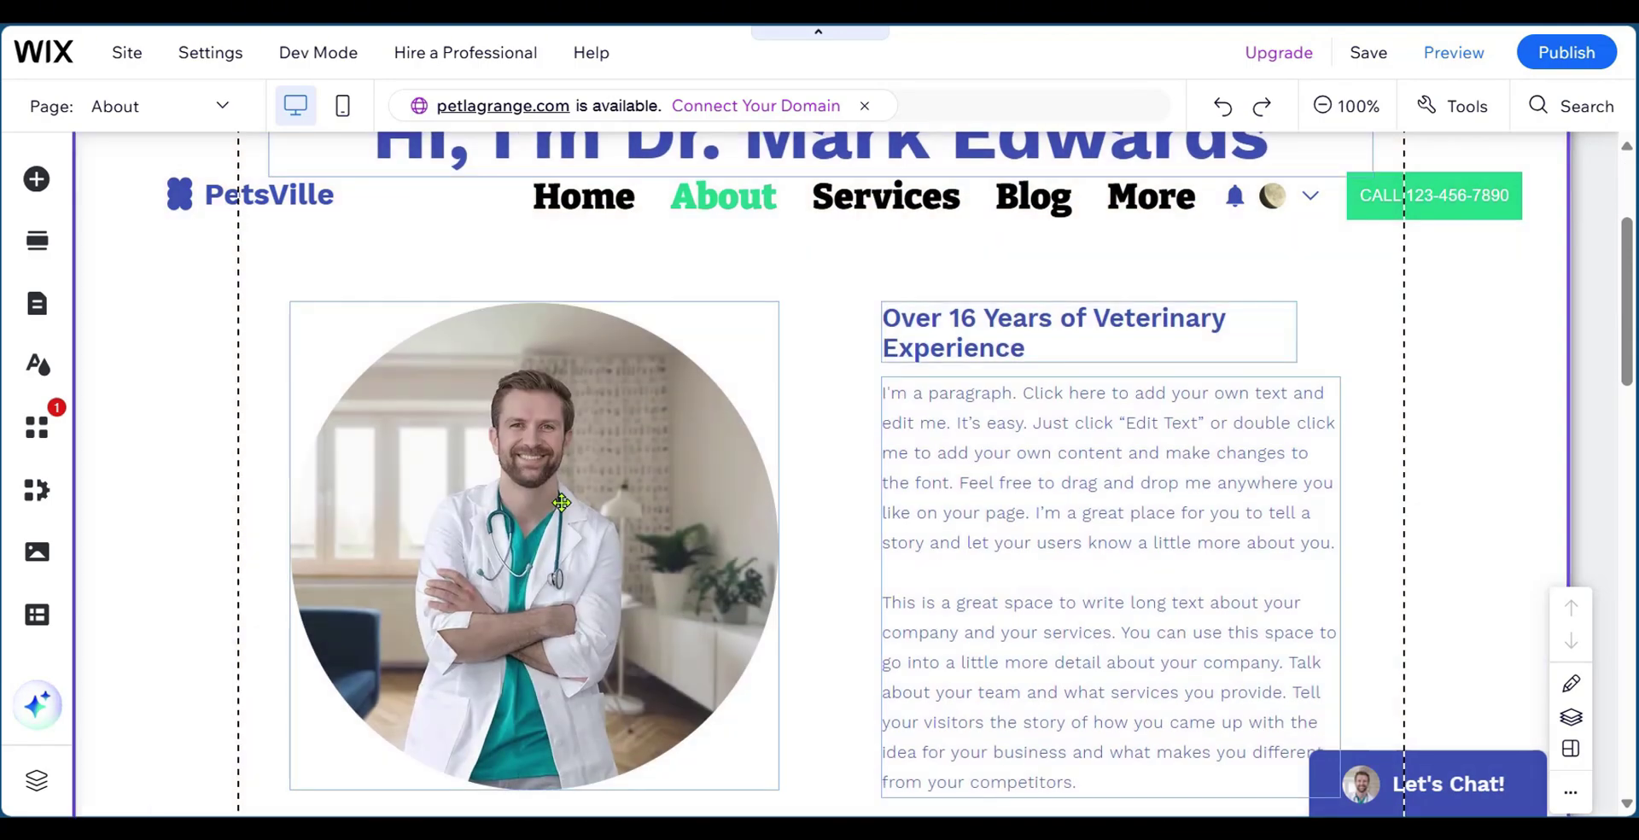
pyautogui.scroll(3, 561, 502)
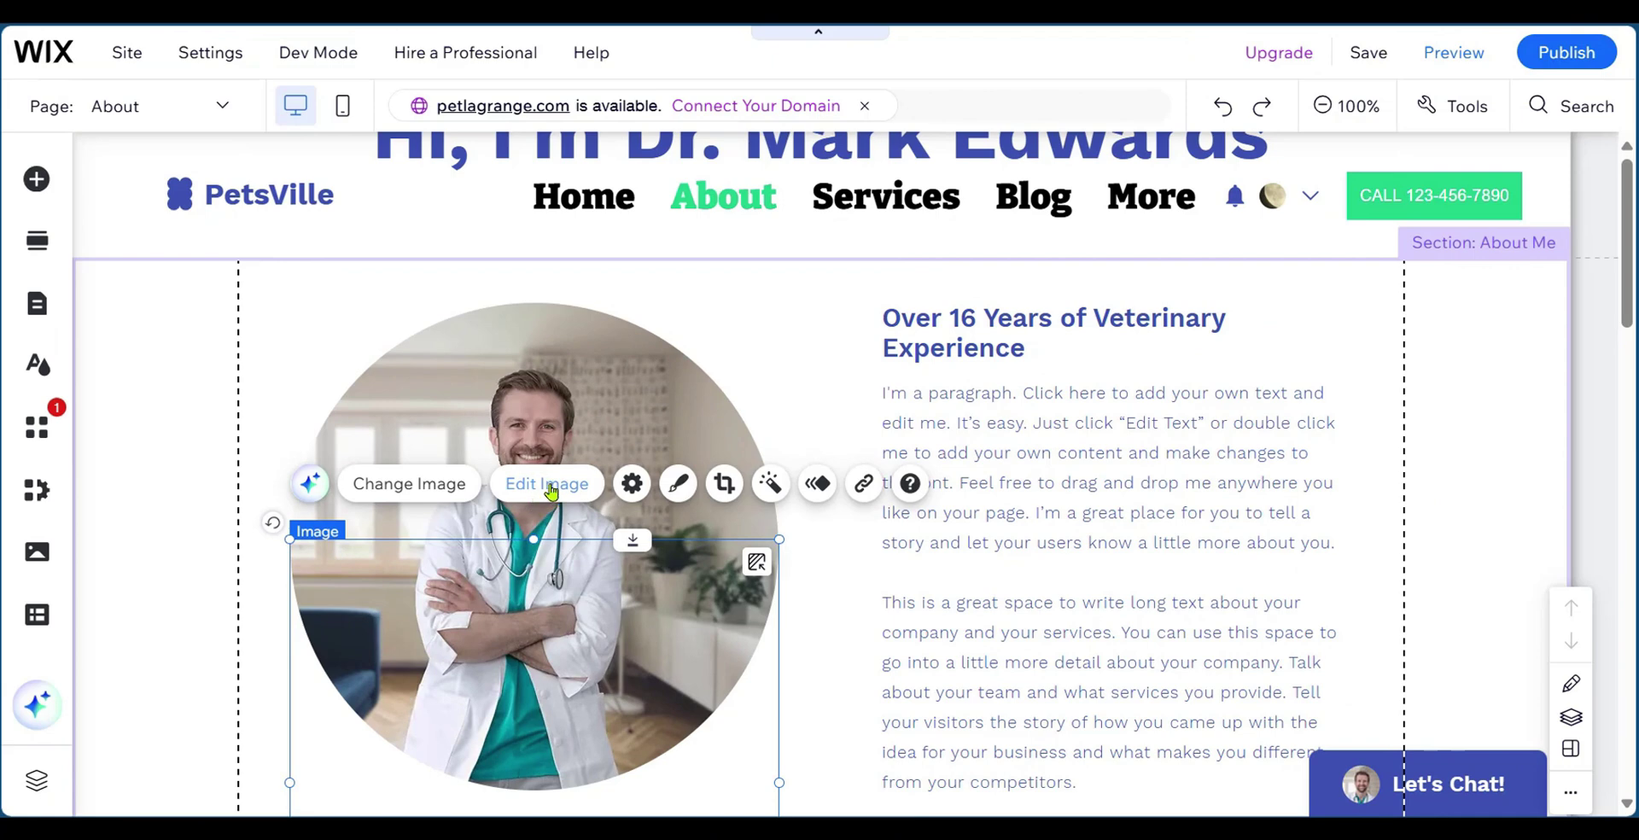